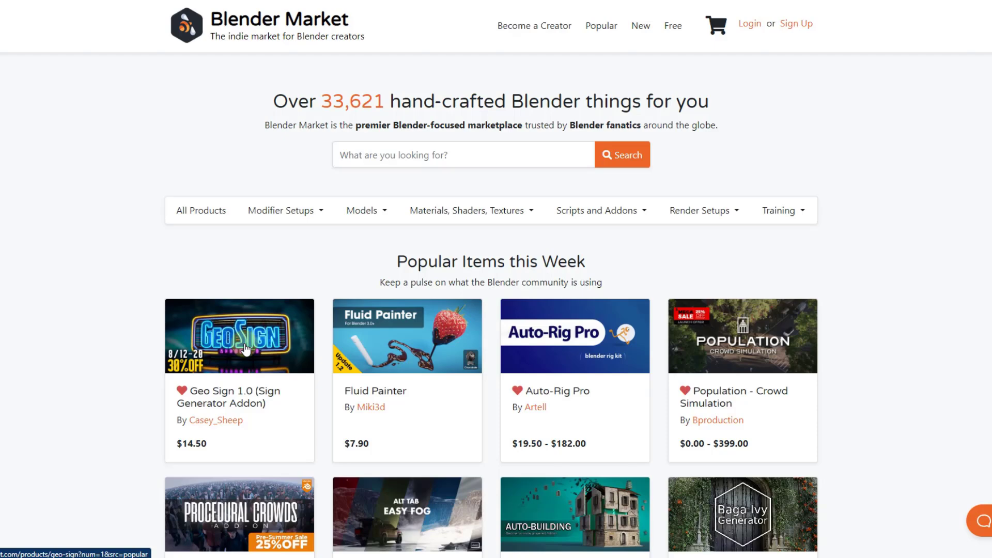
Step: Open the Geo Sign 1.0 (Sign Generator Addon) product page and check the dates and terms of its discount offer
left_click(245, 349)
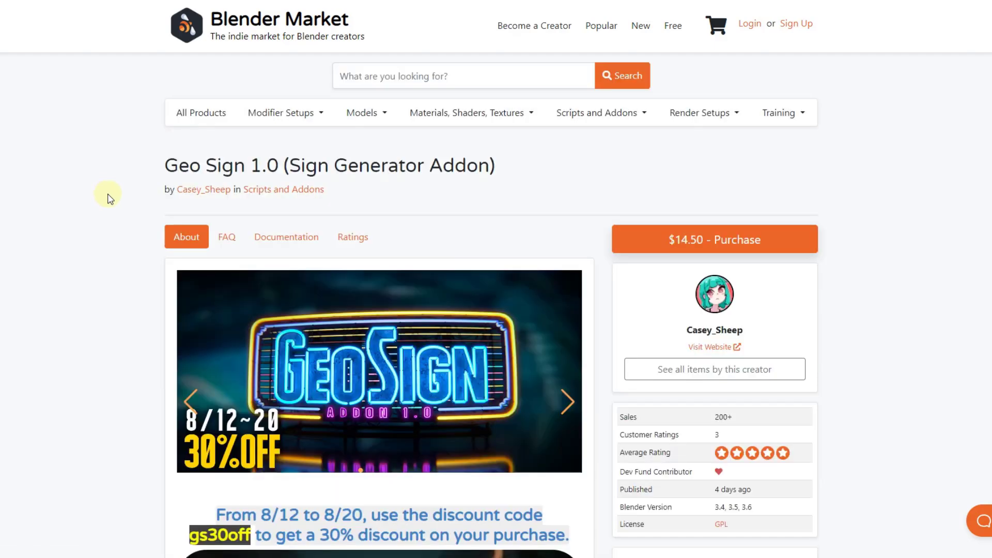
scroll(115, 250, "down", 2)
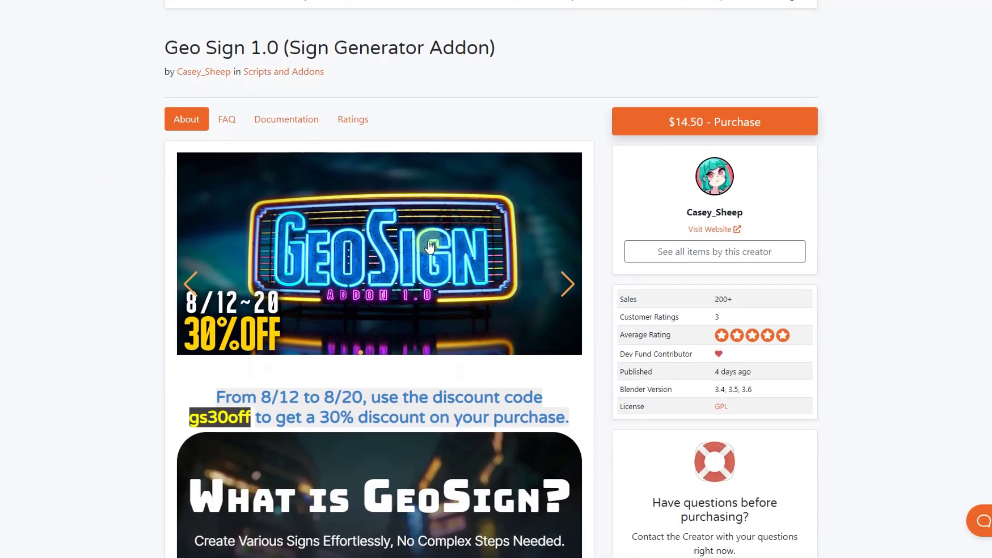
scroll(422, 243, "down", 1)
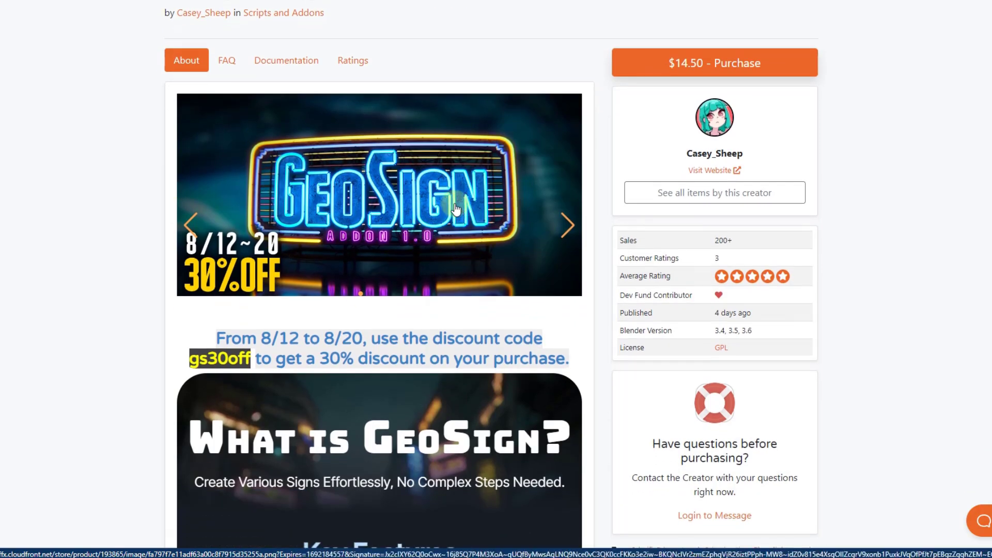
scroll(472, 209, "up", 1)
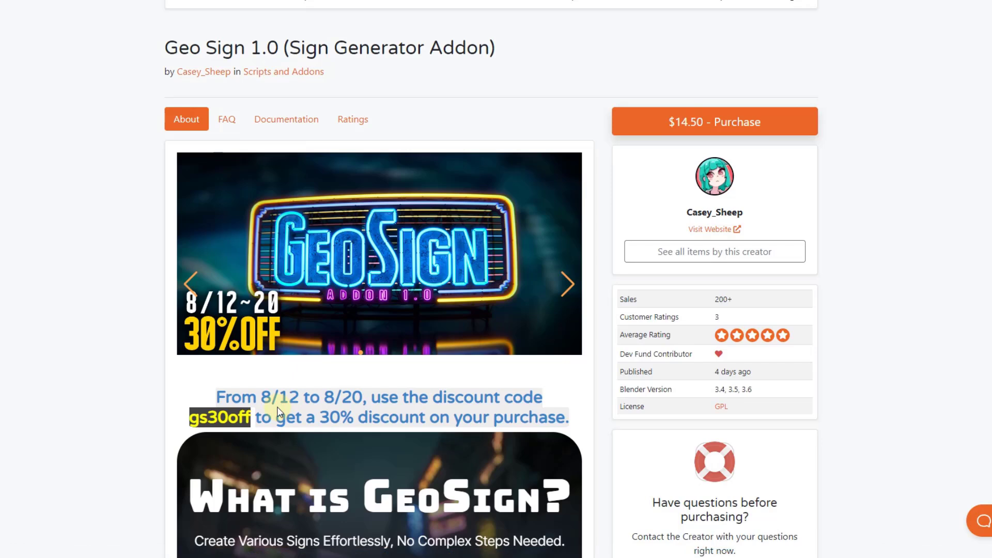
left_click_drag(269, 398, 363, 399)
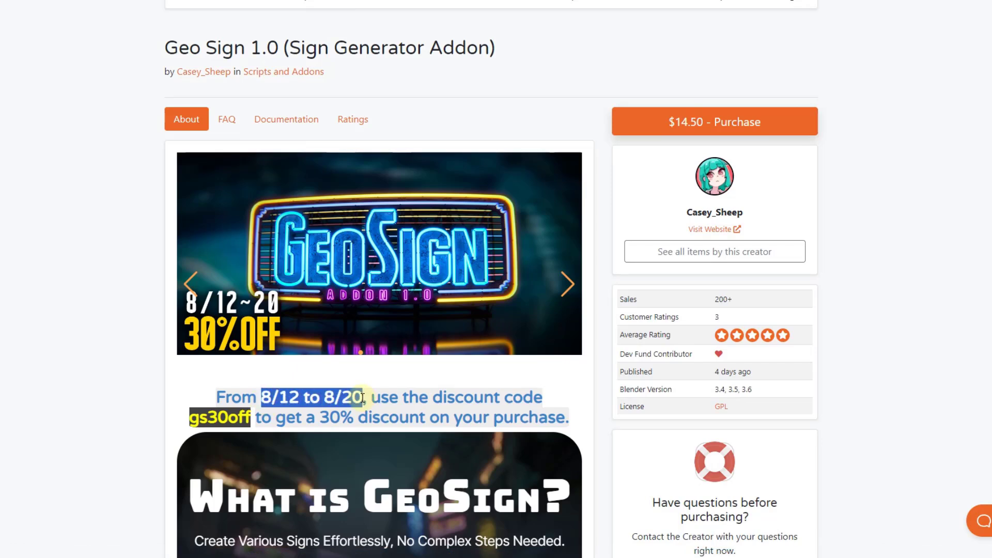
left_click(290, 420)
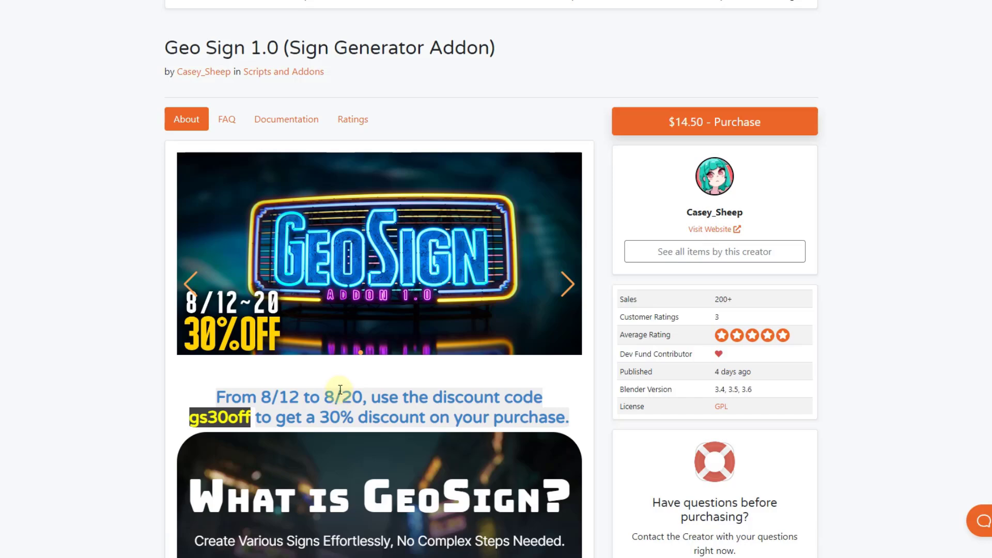
Step: Read through the key features of GeoSign on the product page, including sign text assets, animated signage and Media to Screen
scroll(616, 173, "down", 9)
scroll(613, 177, "up", 4)
scroll(581, 173, "down", 5)
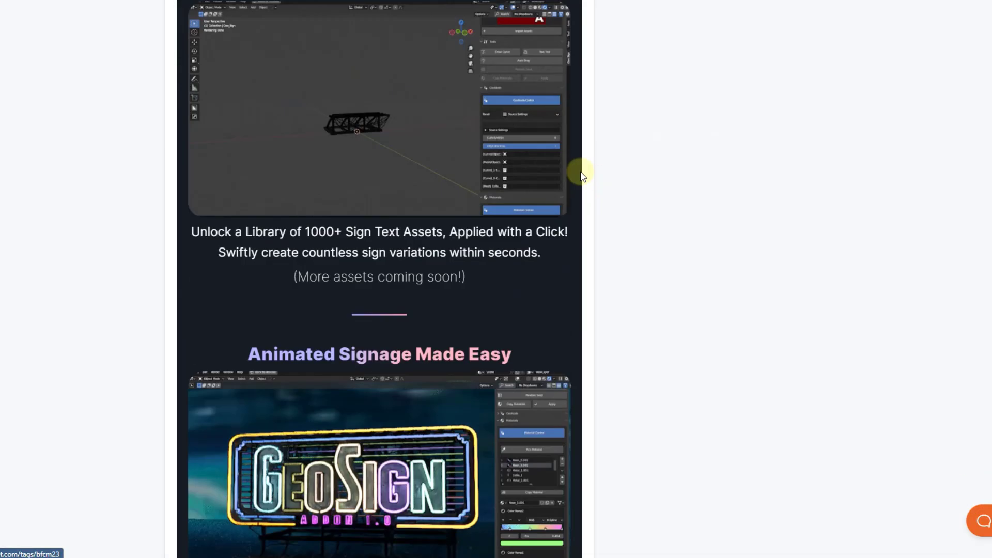
scroll(378, 280, "up", 2)
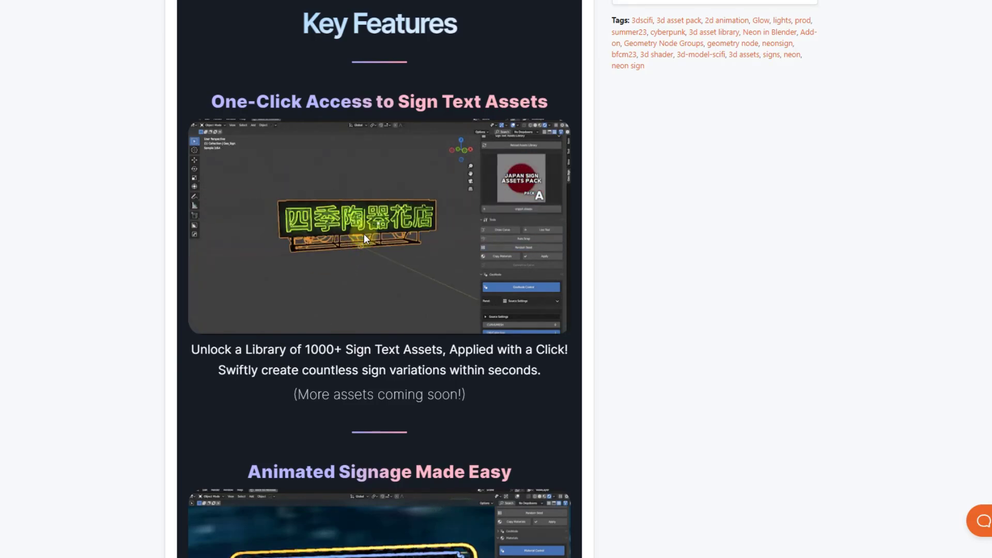
scroll(370, 230, "up", 5)
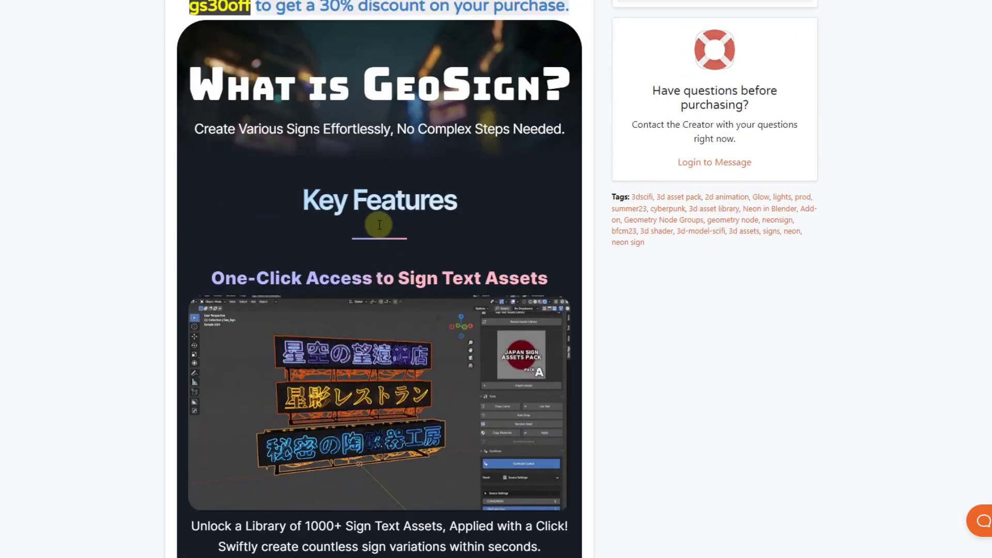
scroll(378, 227, "down", 17)
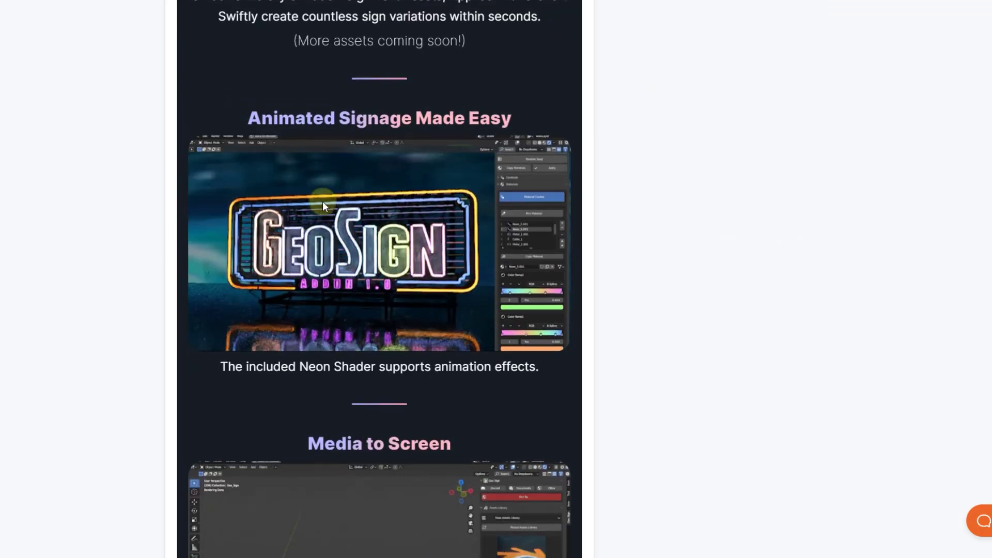
scroll(331, 308, "down", 4)
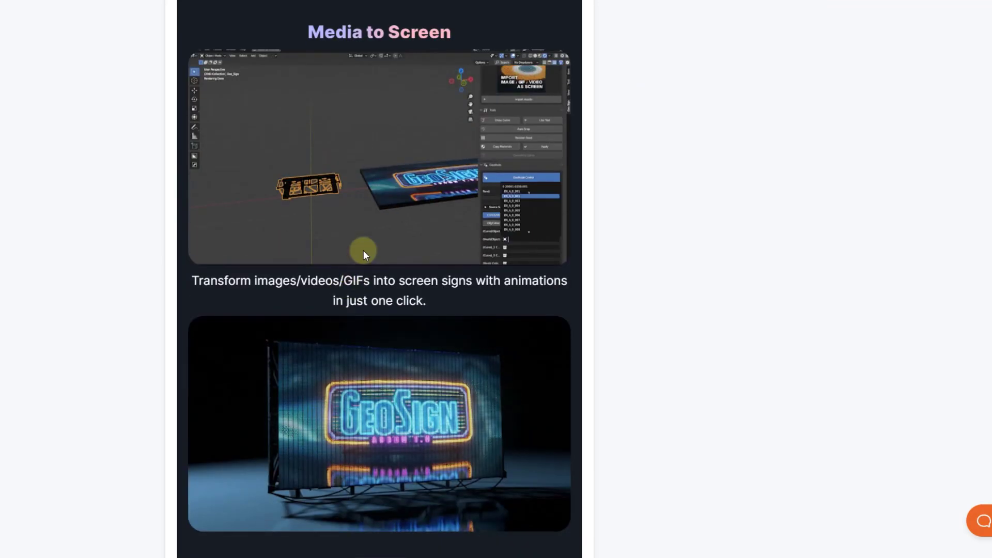
scroll(363, 254, "down", 2)
scroll(365, 252, "up", 1)
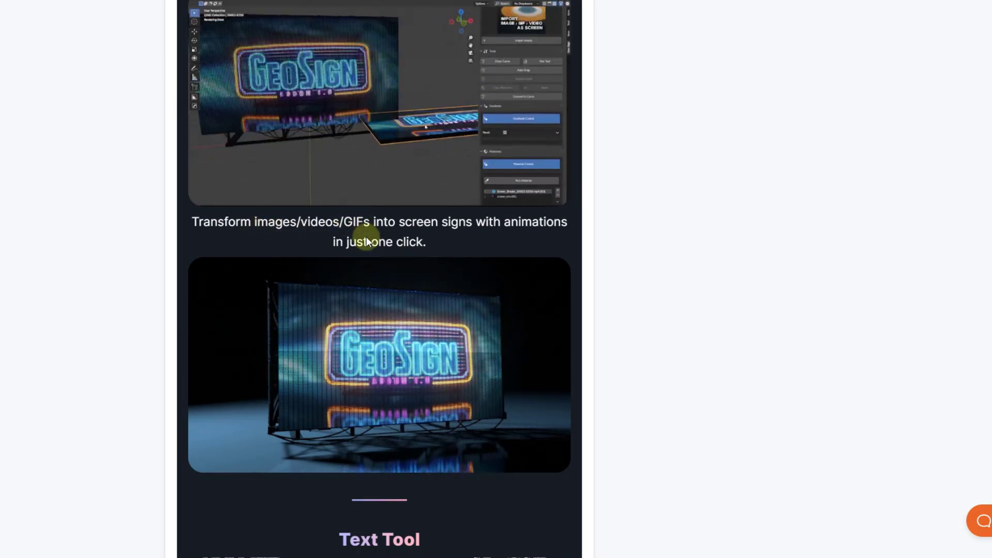
scroll(381, 300, "down", 1)
scroll(382, 300, "down", 3)
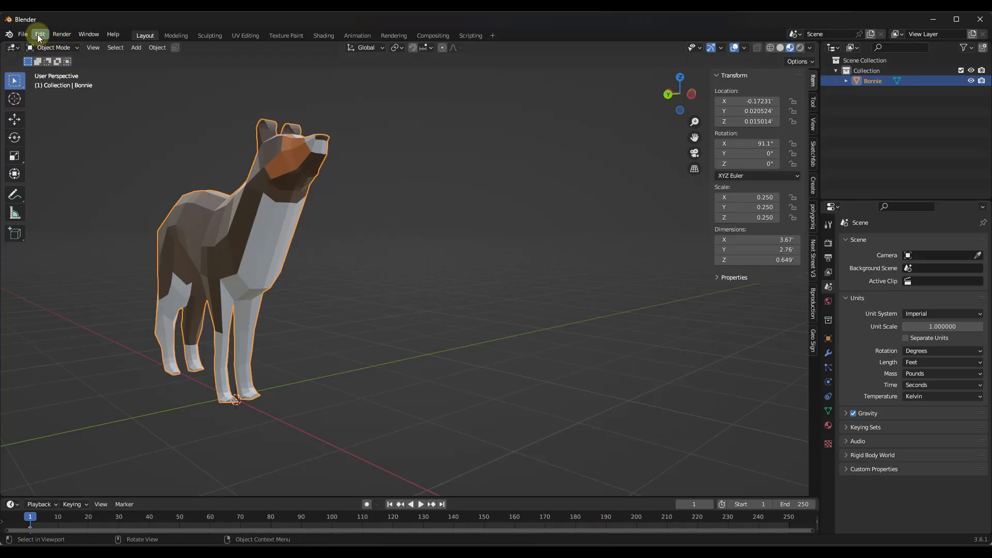
Step: Switch to Blender, search the add-on preferences for "ge", and inspect the details of the Geo Sign add-on
left_click(37, 34)
left_click(74, 178)
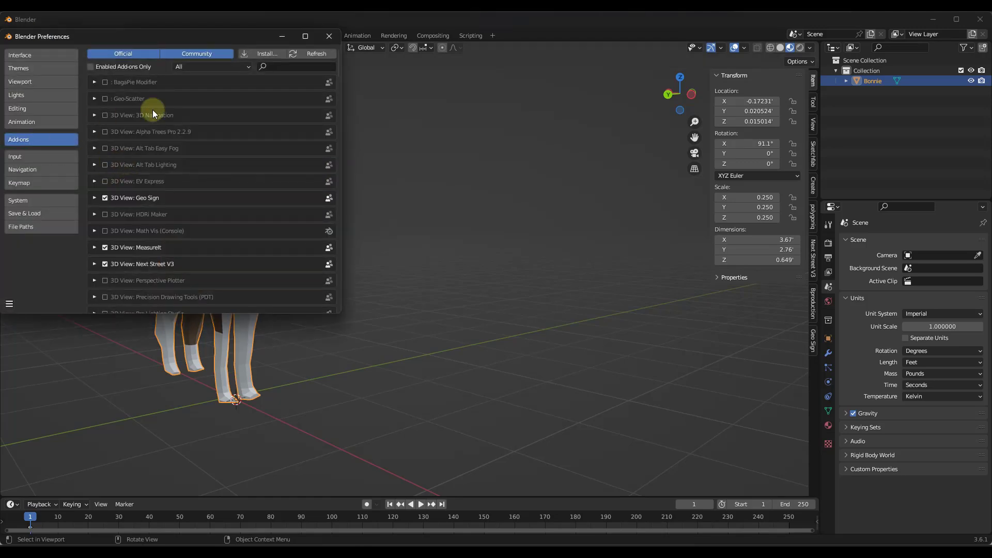
left_click(283, 65)
type("ge")
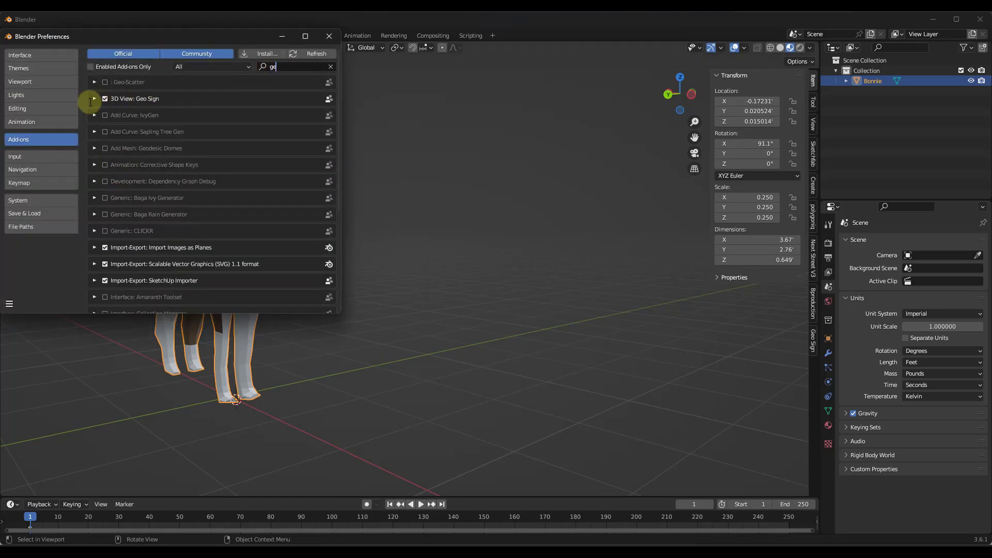
left_click(94, 99)
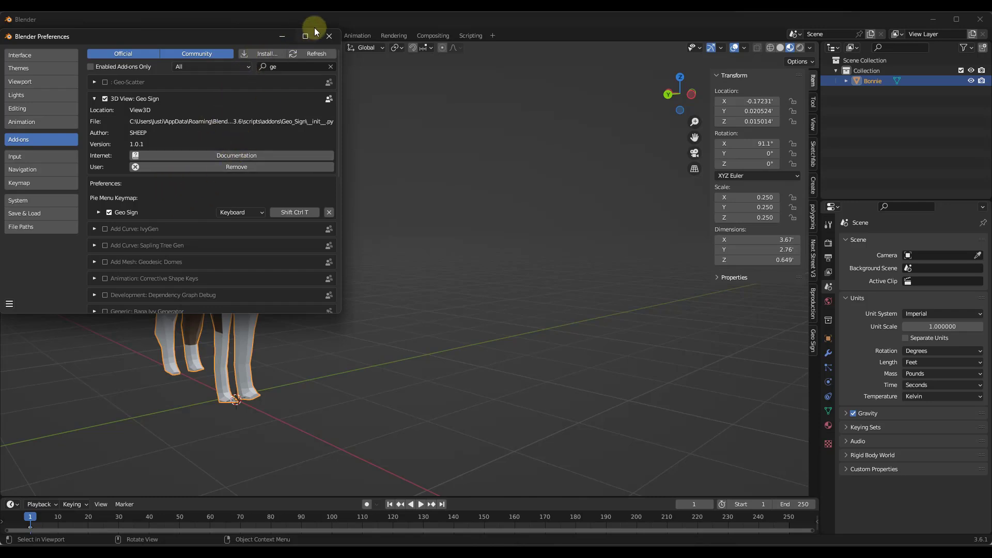
left_click(330, 36)
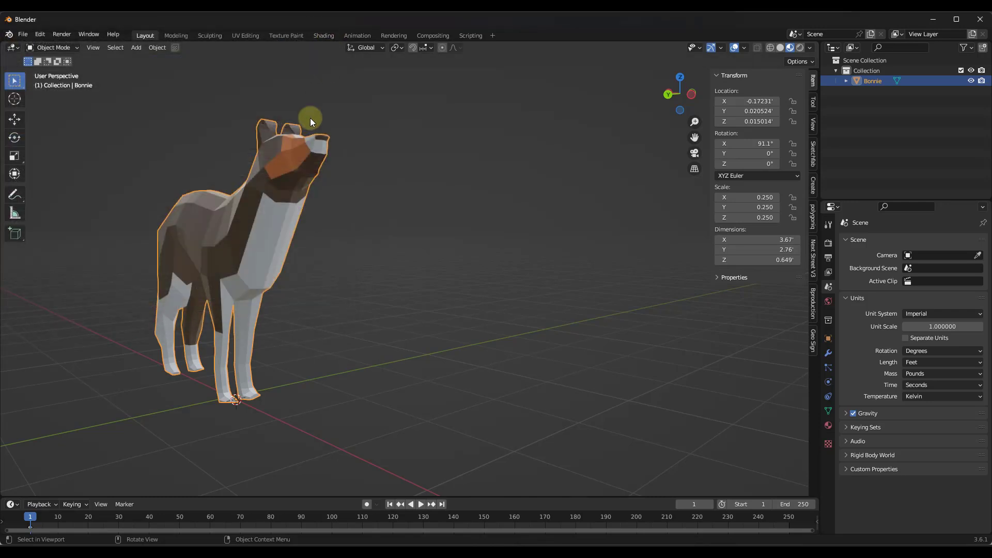
Step: Show the Geo Sign add-on's controls in the 3D viewport and widen the sidebar so the option names are readable
left_click(813, 341)
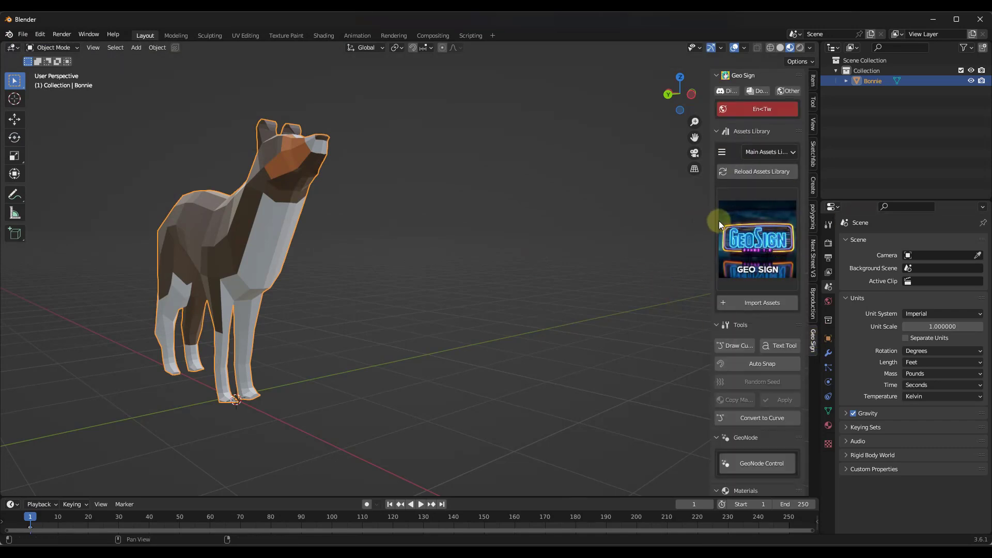
key("n")
key("n")
scroll(748, 214, "down", 6)
scroll(750, 276, "up", 6)
left_click(723, 189)
left_click_drag(709, 191, 639, 193)
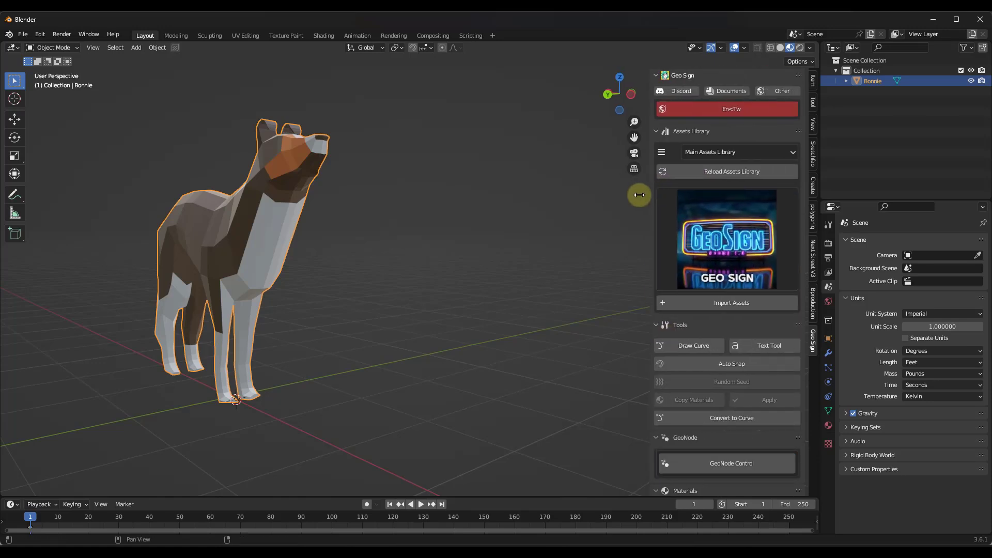
Step: Look at the asset previews available in the Main Assets Library of Geo Sign
left_click(705, 151)
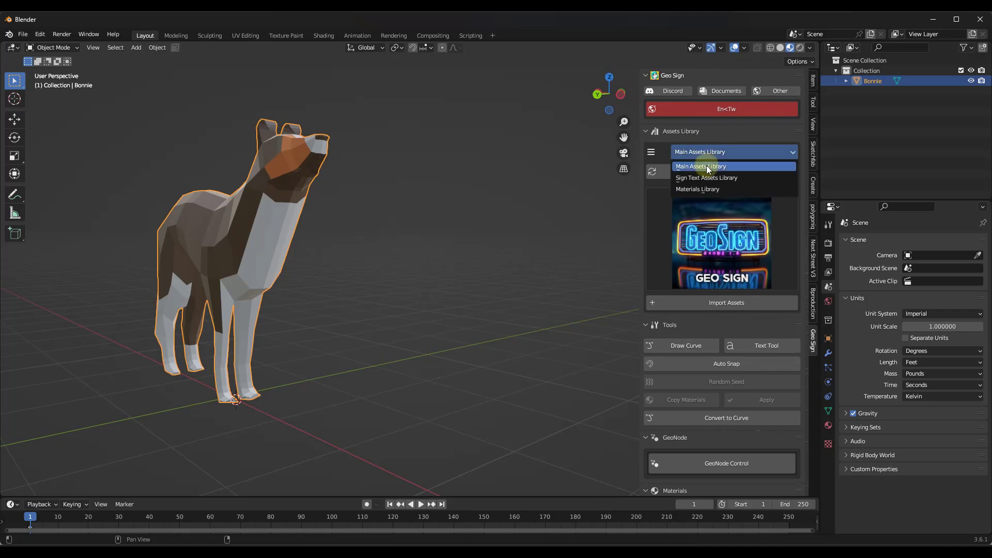
left_click(703, 165)
left_click(720, 222)
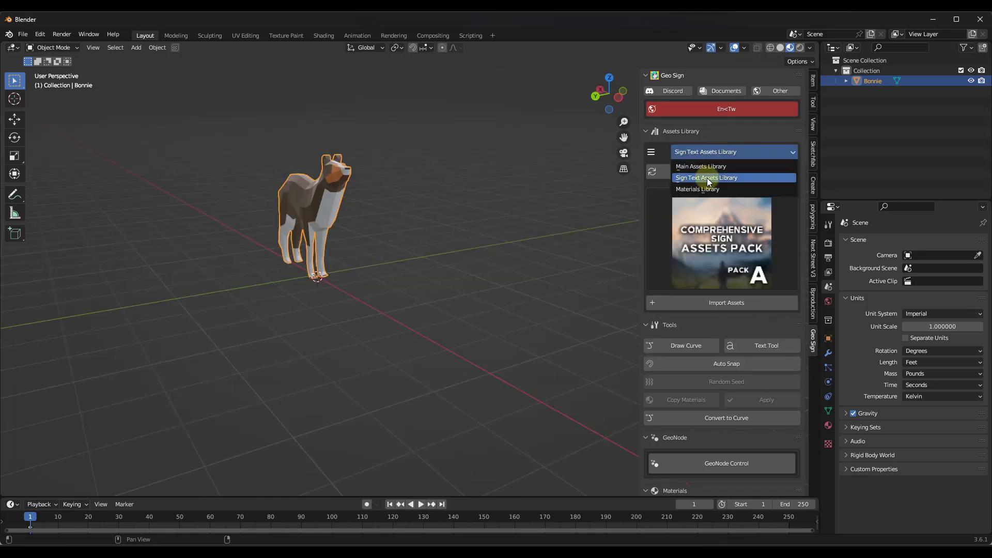
Step: Switch Geo Sign to the Sign Text Assets Library and look through its asset packs
left_click(707, 177)
left_click(714, 220)
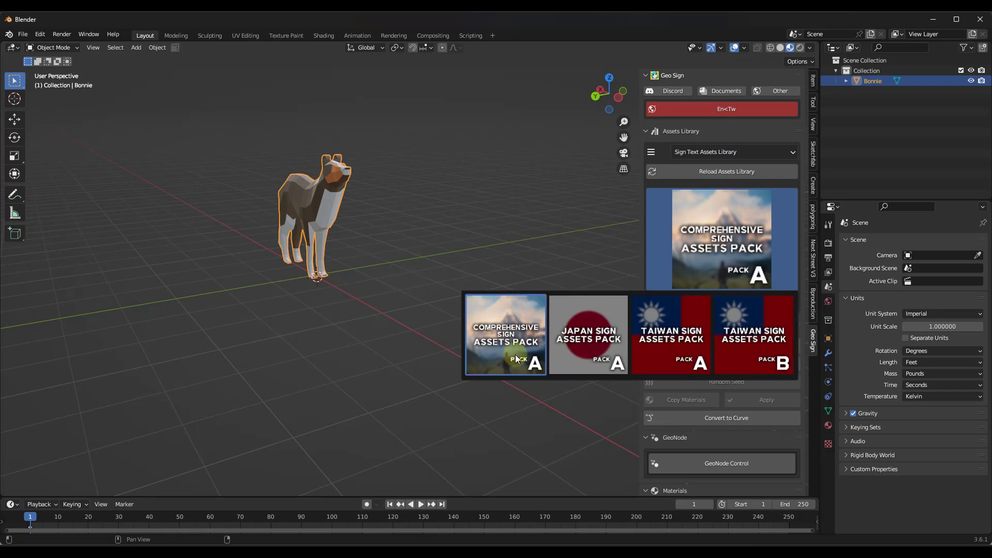
left_click(686, 232)
Step: Switch Geo Sign to the Materials Library and look through its metal and neon materials
left_click(699, 150)
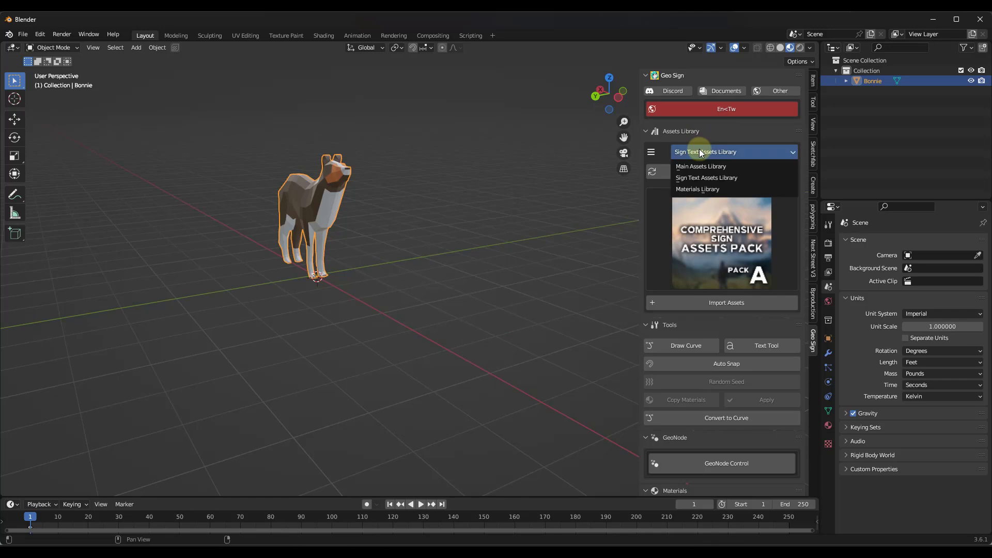
left_click(707, 189)
left_click(718, 235)
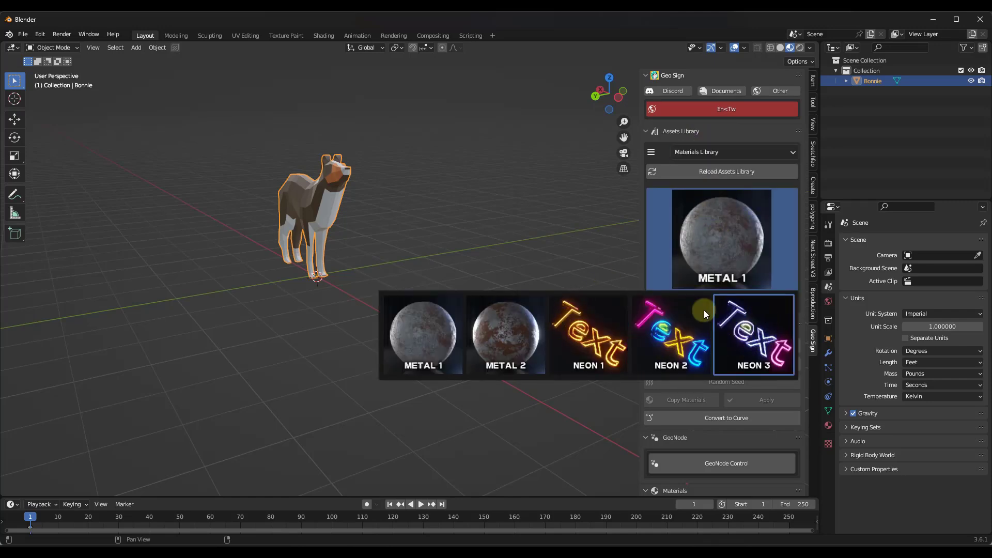
left_click(721, 238)
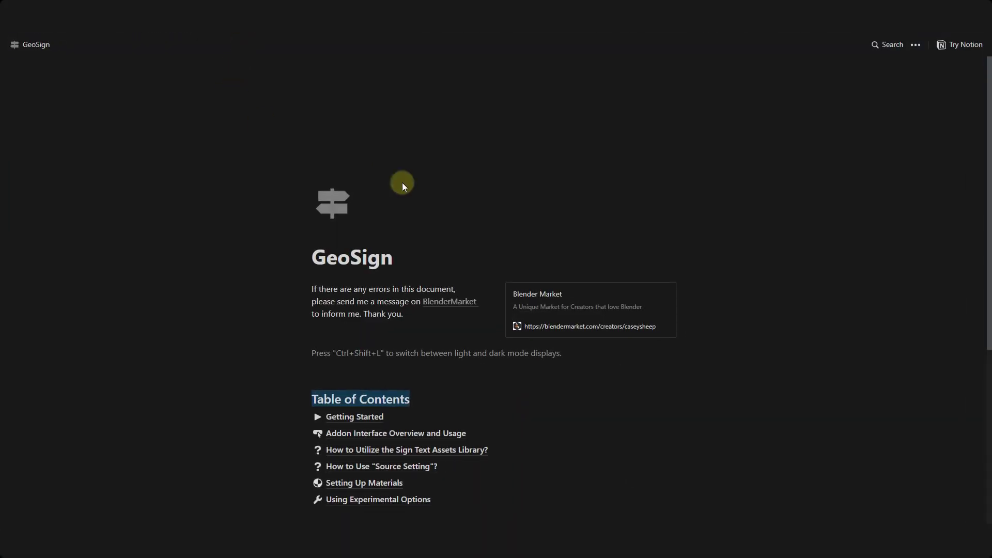
Step: Switch to the GeoSign online documentation and open the Addon Interface Overview and Usage page from its table of contents
scroll(444, 254, "down", 2)
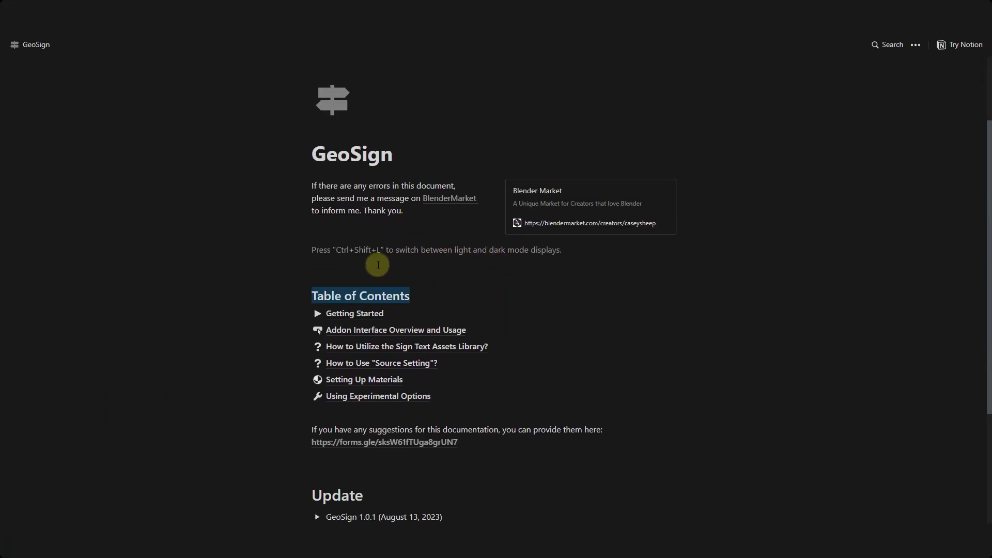
scroll(437, 261, "down", 2)
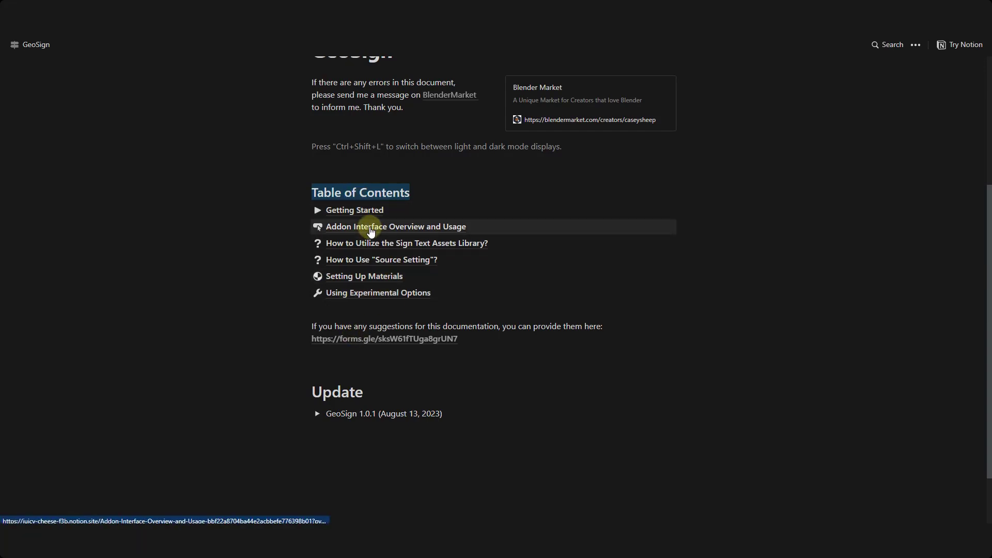
left_click(372, 231)
Step: Skim the documentation's N-Panel interface overview and the sections on the Draw Curve and Text Tool functions
scroll(467, 250, "down", 20)
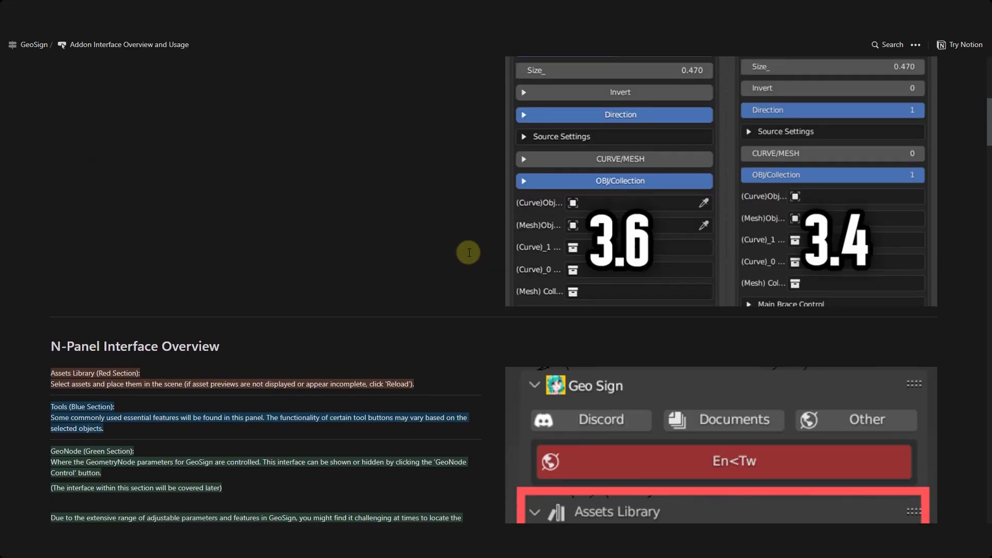
scroll(536, 248, "up", 18)
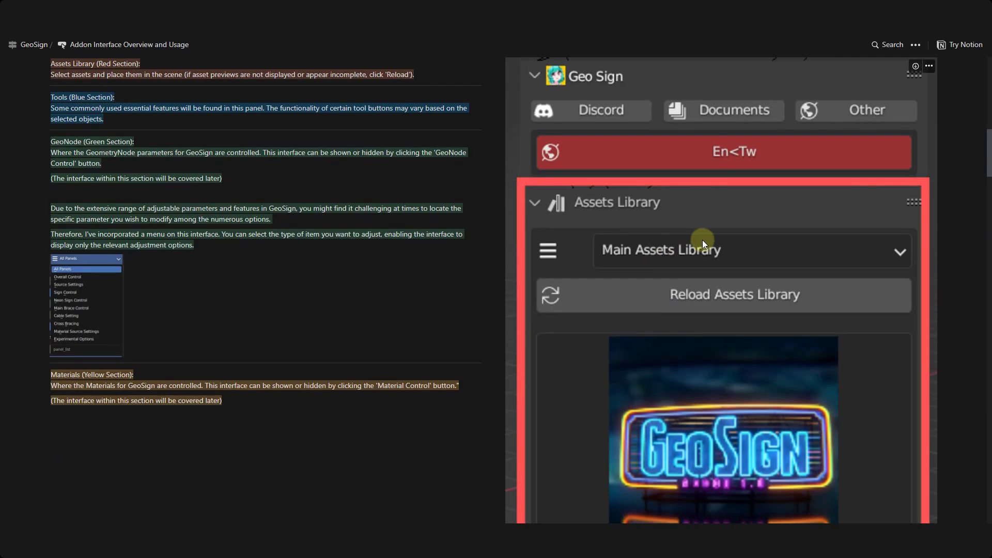
scroll(703, 242, "down", 20)
scroll(775, 288, "down", 12)
scroll(440, 230, "up", 4)
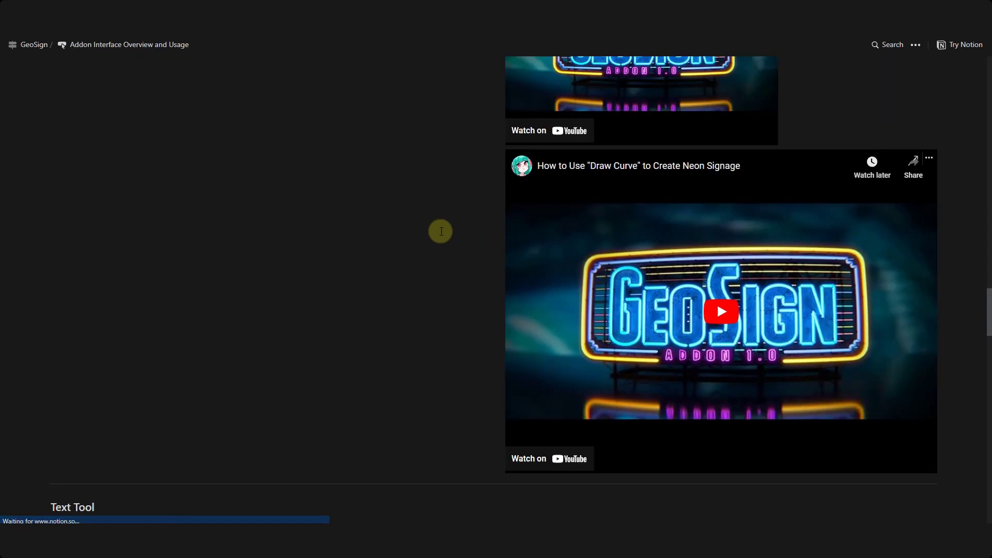
scroll(696, 321, "down", 10)
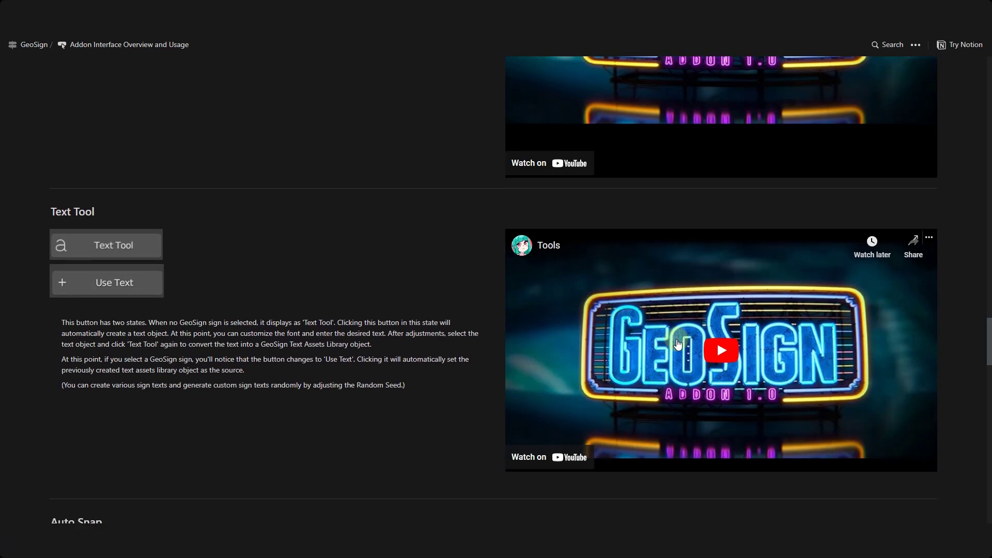
scroll(682, 284, "down", 5)
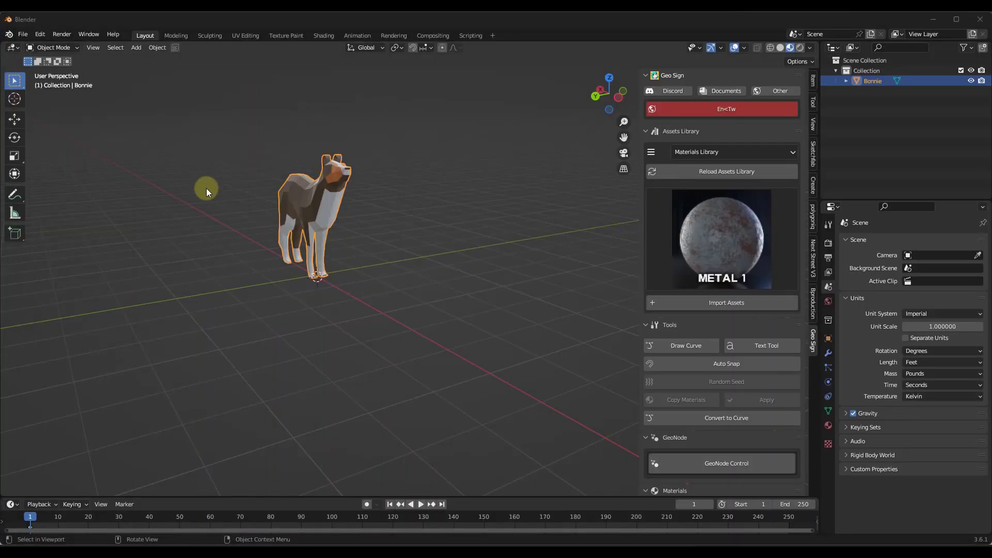
Step: Back in Blender, move the Bonnie model 11.854' along the global X axis, away from the origin, and deselect it
left_click(309, 202)
key("g")
key("y")
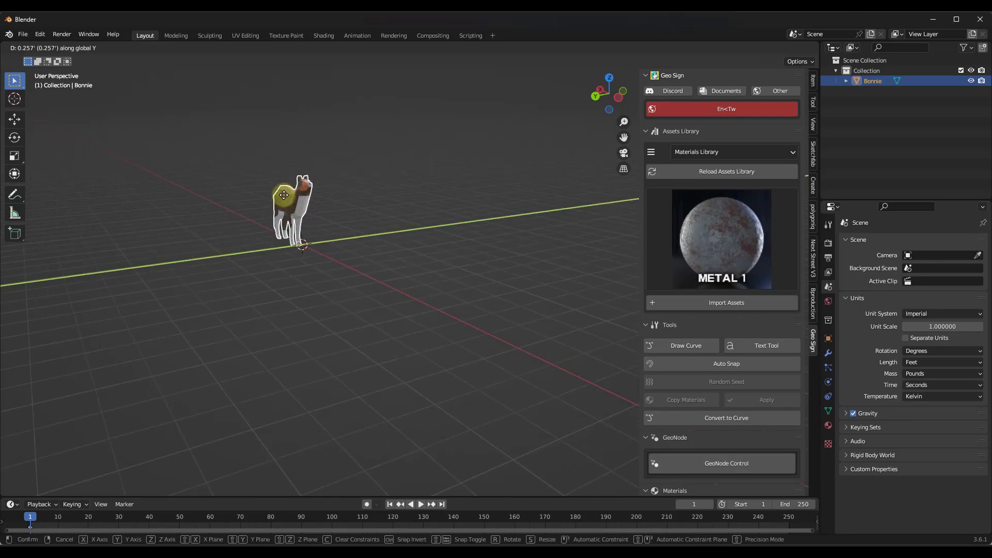
key("x")
left_click(212, 177)
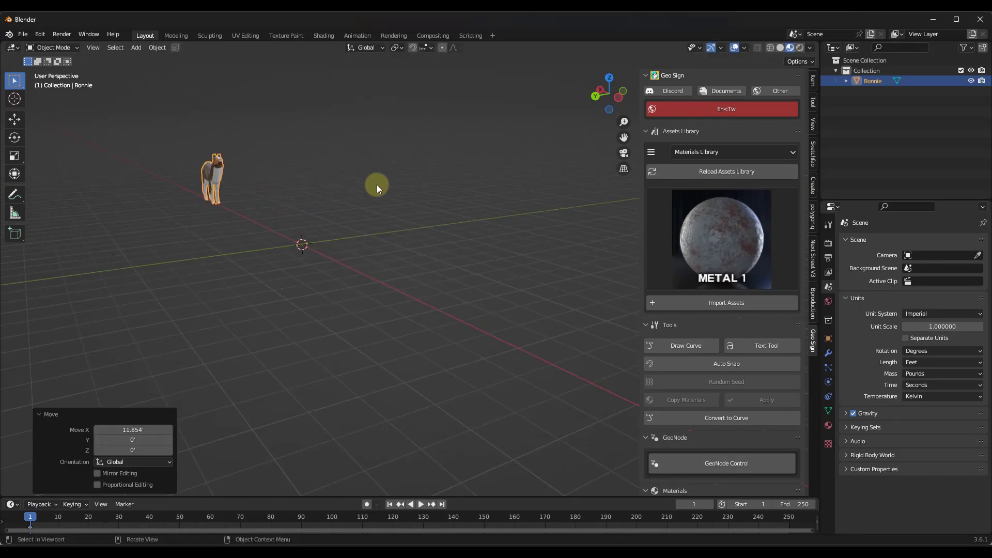
left_click(481, 191)
Step: Switch Geo Sign to the Main Assets Library and import the Geo Sign asset into the scene
left_click(716, 152)
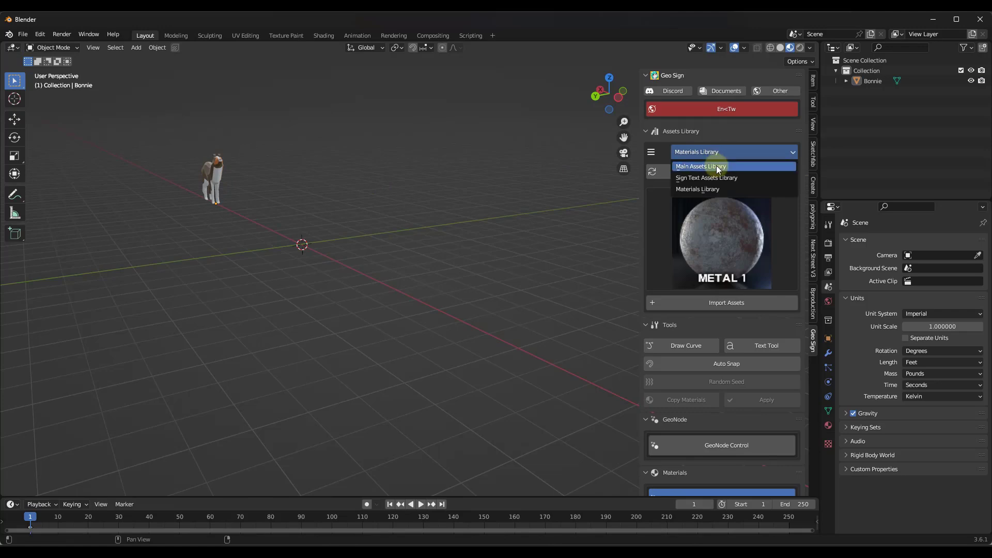
left_click(688, 163)
left_click(720, 235)
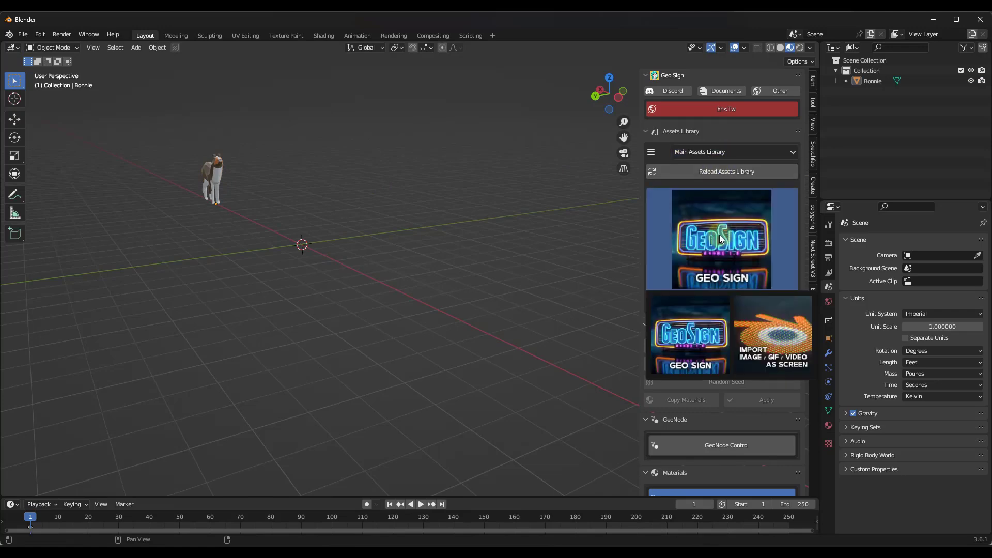
left_click(724, 303)
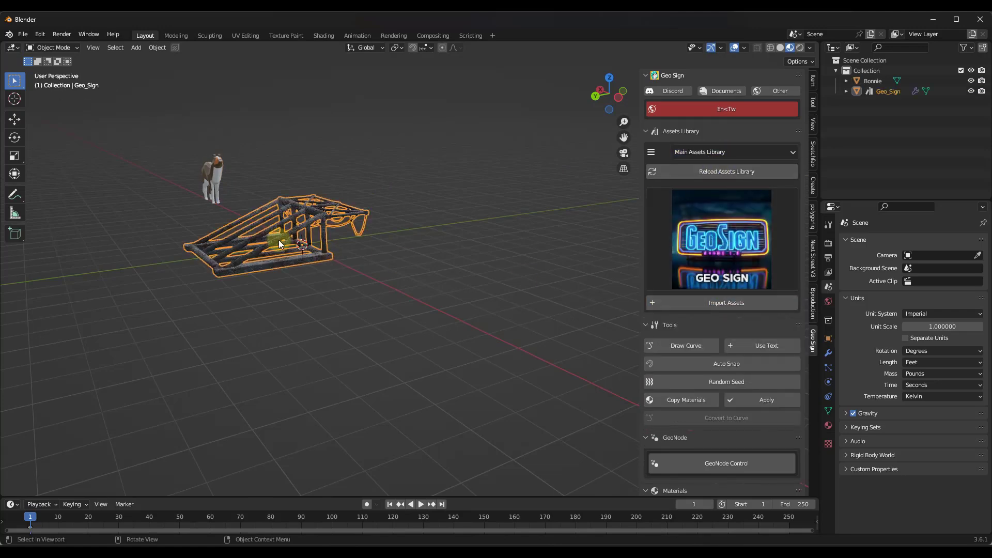
Step: Move the Bonnie model -2.0969' in X and 14.914' in Y on the ground plane, and rotate it 68.1° about the Z axis
middle_click_drag(383, 217, 456, 184)
left_click(446, 190)
key("g")
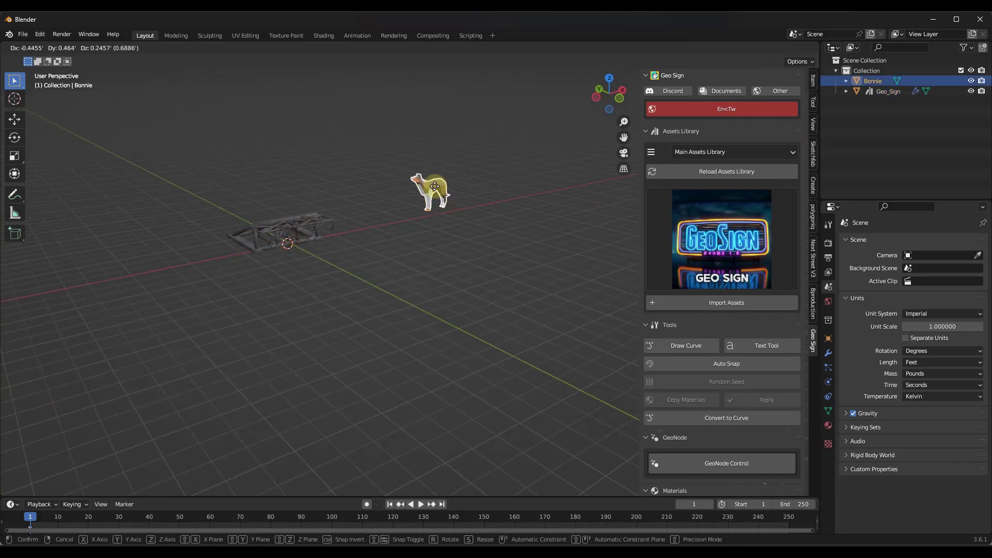
key("shift+z")
left_click(299, 160)
key("r")
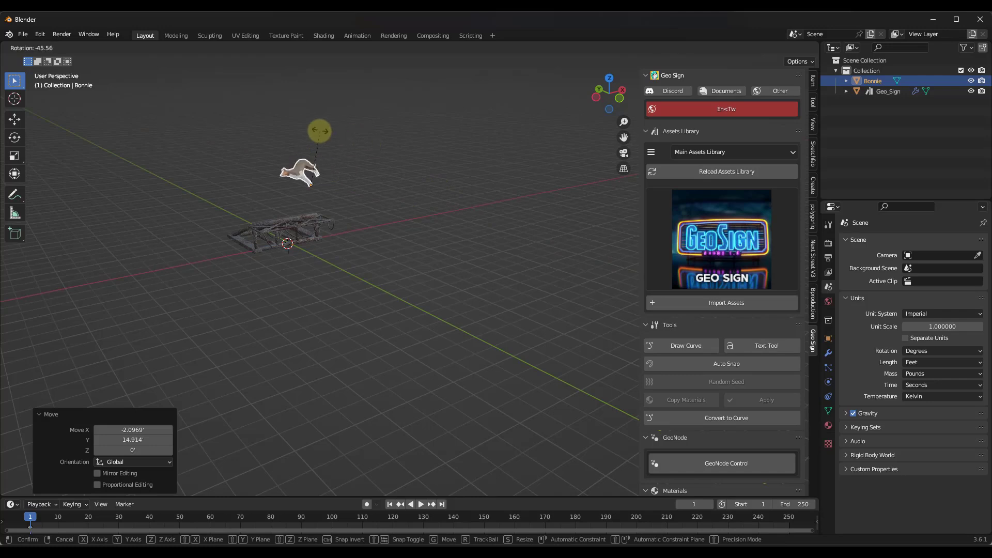
key("z")
left_click(298, 129)
Step: Examine the imported Geo_Sign frame at the origin, selecting it and clearing the selection again
scroll(308, 243, "up", 4)
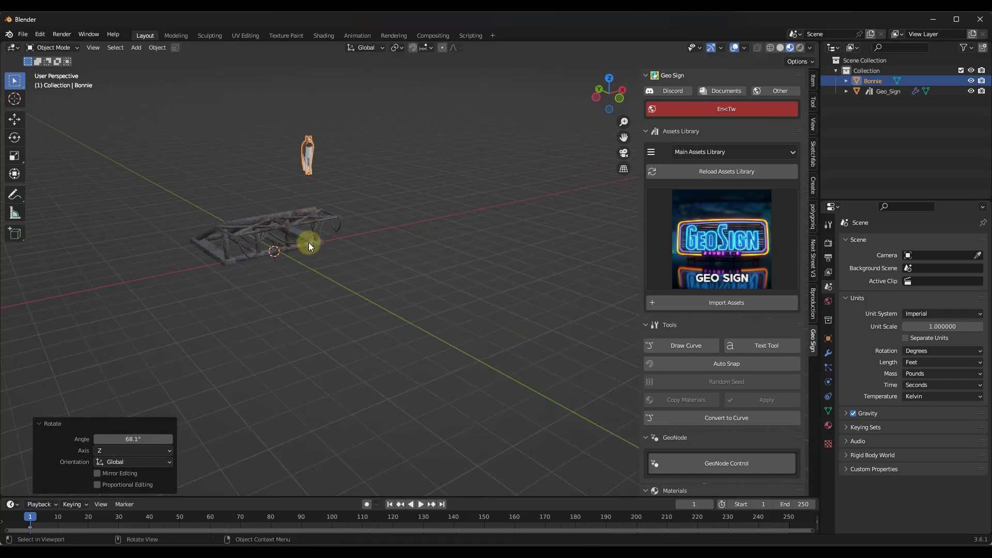
middle_click_drag(254, 245, 289, 239)
left_click(291, 239)
scroll(281, 247, "down", 4)
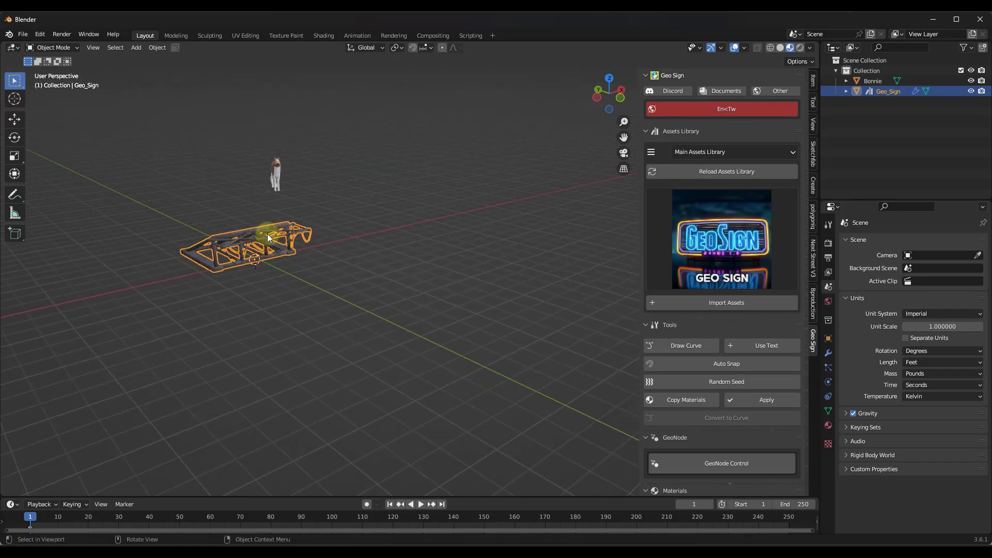
scroll(242, 244, "down", 5)
scroll(264, 239, "up", 3)
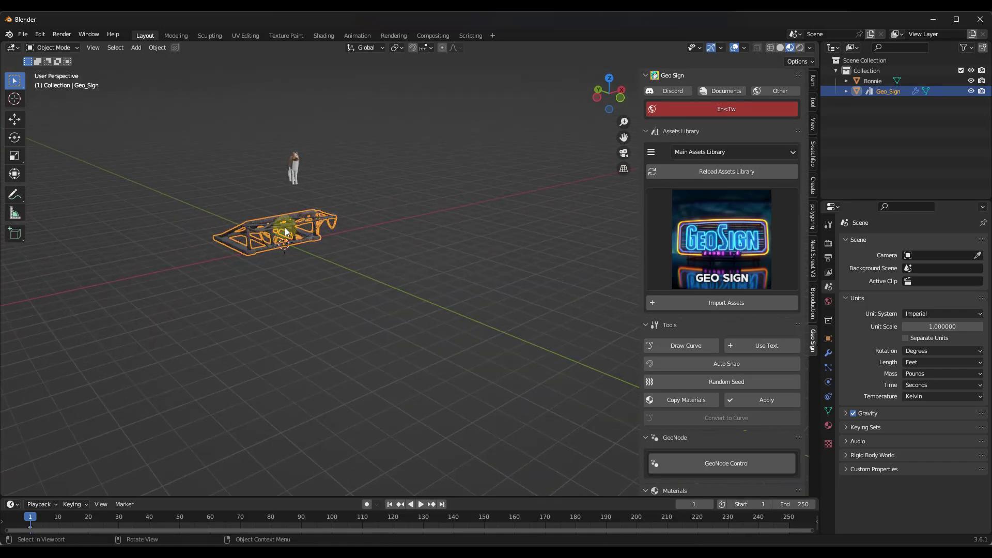
left_click(361, 233)
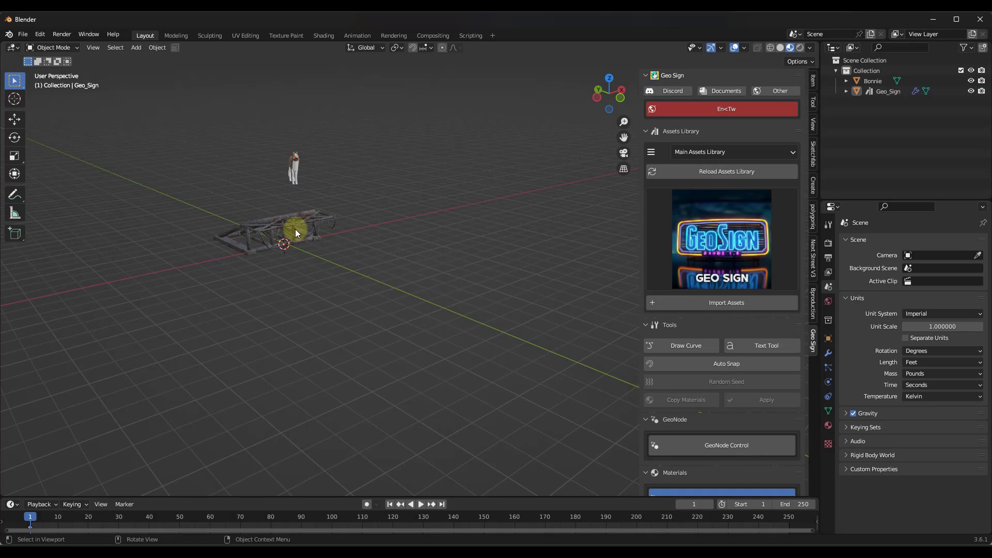
Step: Add a text object with Geo Sign's Text Tool and move it 7.0769' along the global X axis, away from the frame
left_click(767, 345)
middle_click_drag(382, 202, 377, 228)
key("g")
key("x")
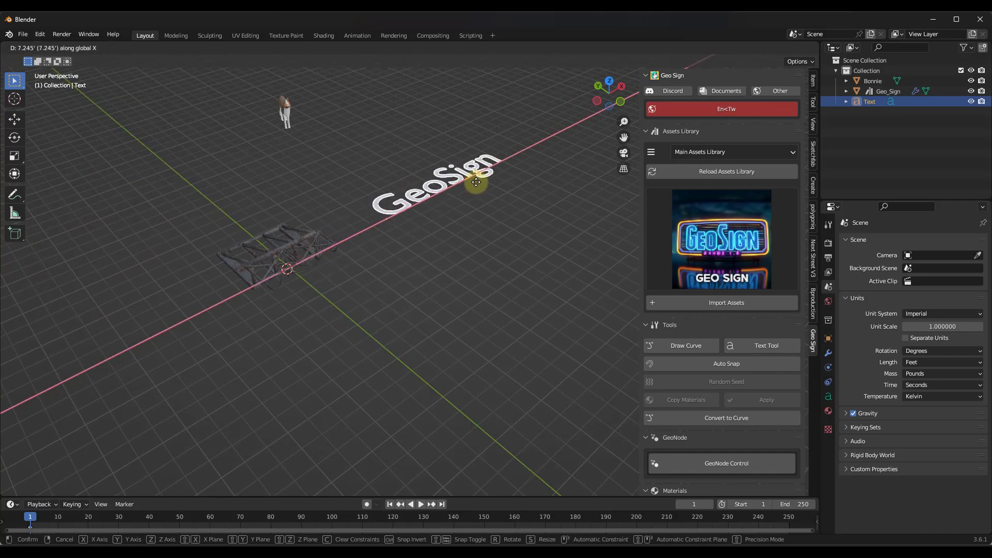
left_click(474, 182)
middle_click_drag(458, 194, 418, 184)
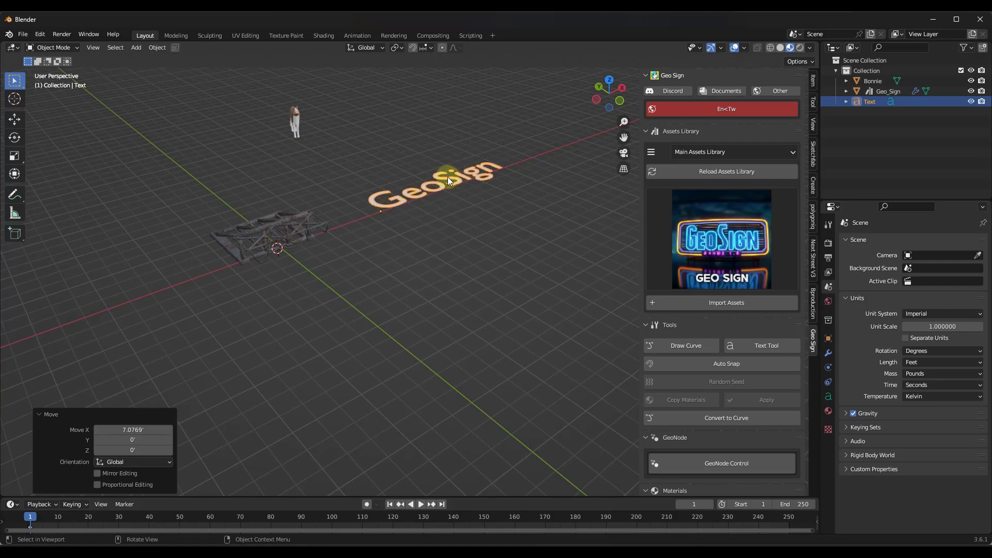
Step: Replace the content of the text object with "Bonnie" and return to Object Mode
key("Tab")
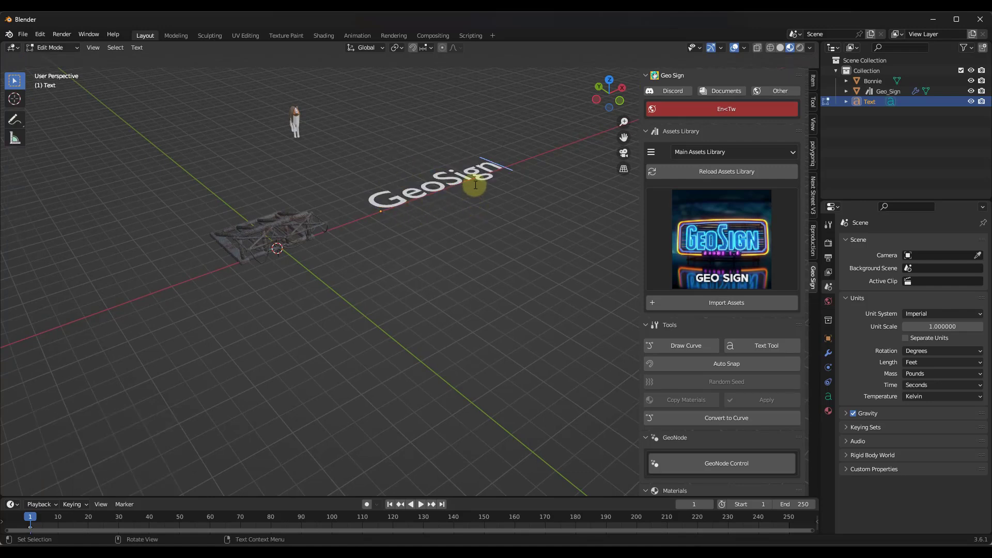
key("shift+Home")
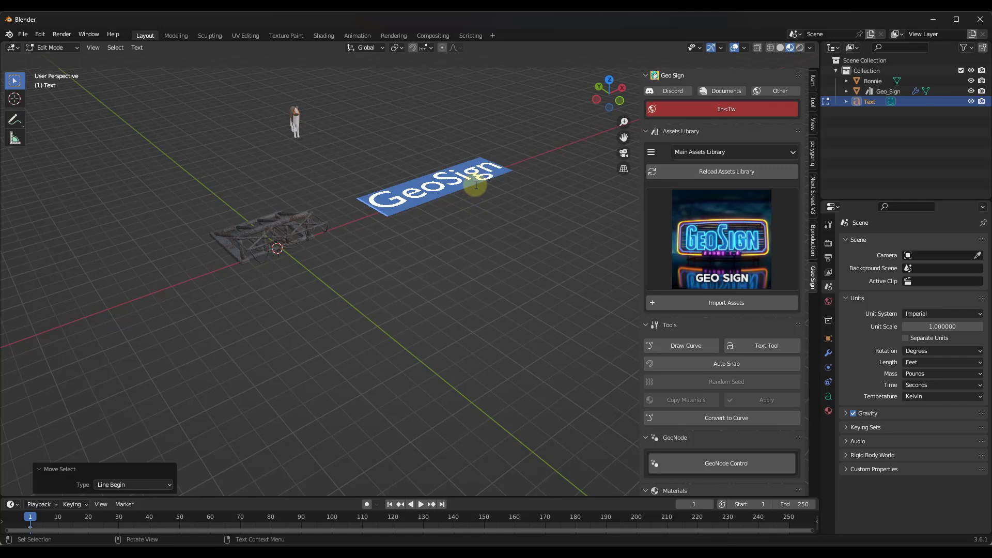
type("Bonnie")
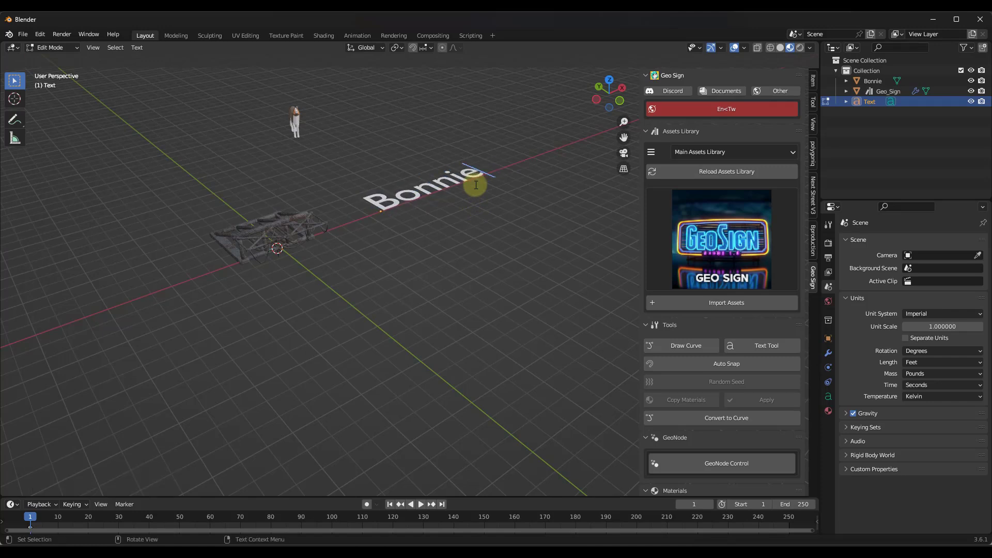
key("Tab")
Step: Try to apply the Bonnie text to the Geo_Sign frame with the Use Text function
middle_click_drag(476, 201, 432, 187)
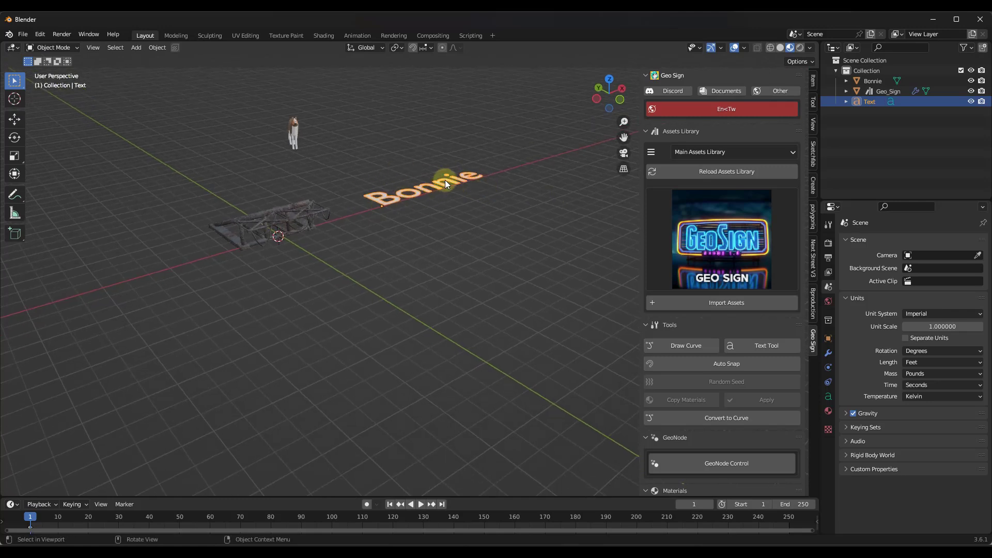
scroll(292, 228, "up", 3)
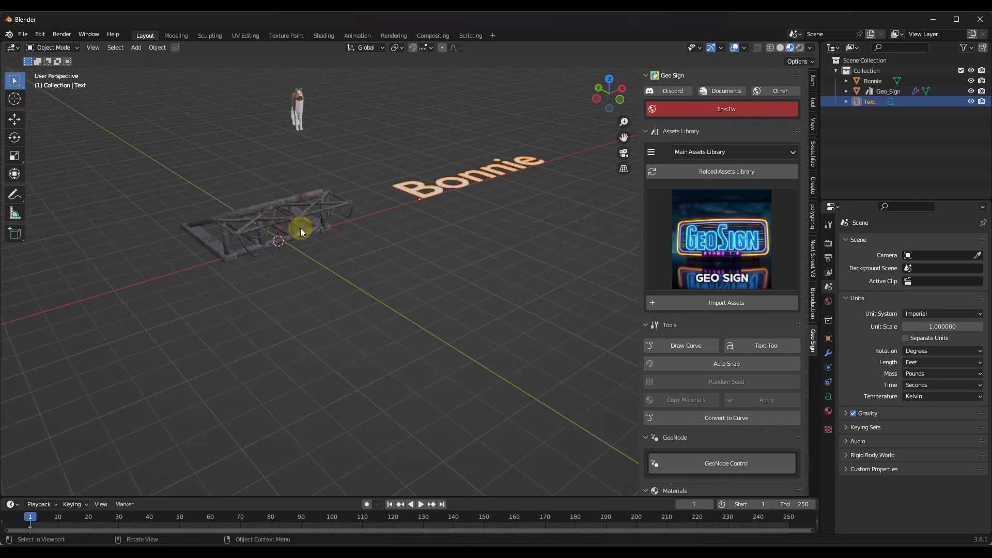
left_click(283, 224)
scroll(282, 226, "up", 1)
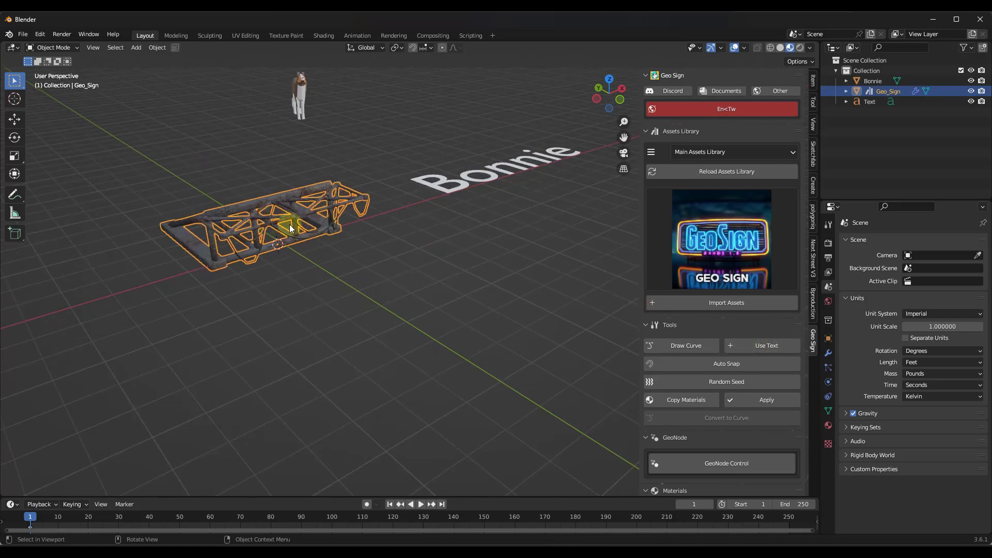
scroll(289, 224, "down", 3)
left_click(395, 204)
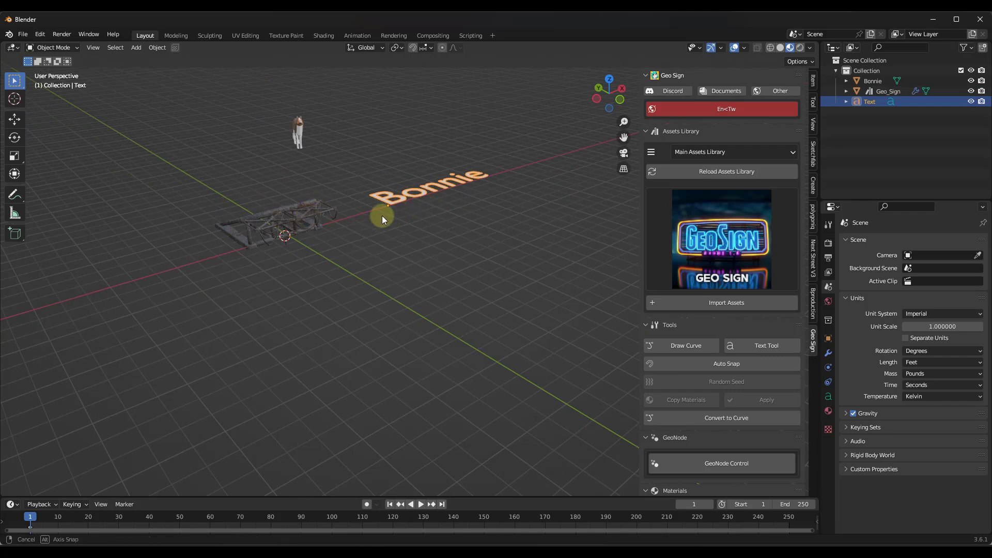
middle_click_drag(382, 216, 383, 204)
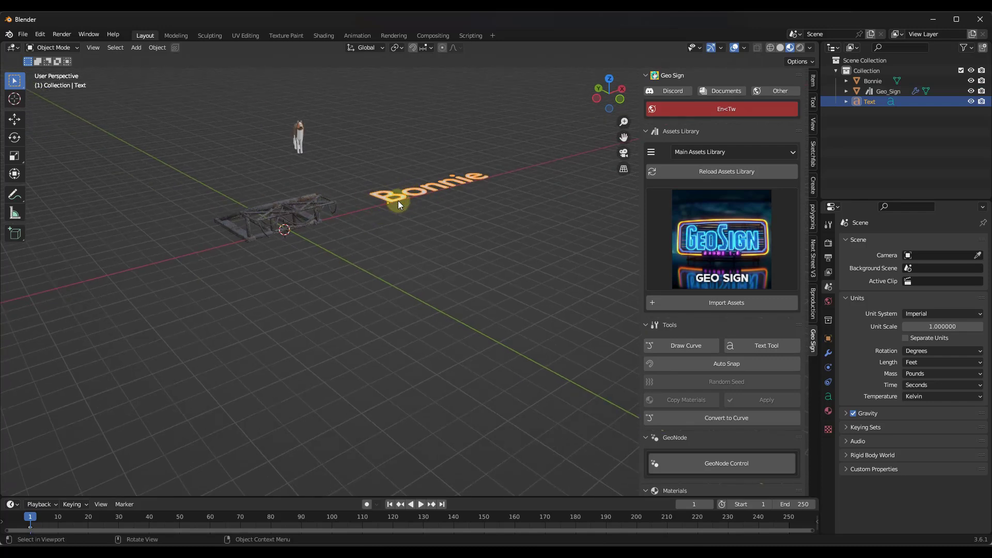
left_click(306, 211)
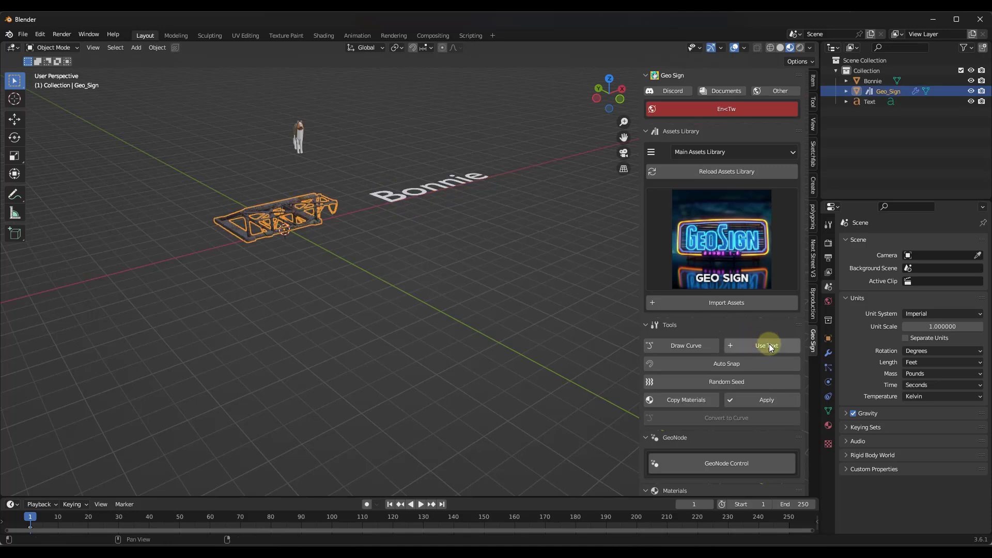
left_click(745, 345)
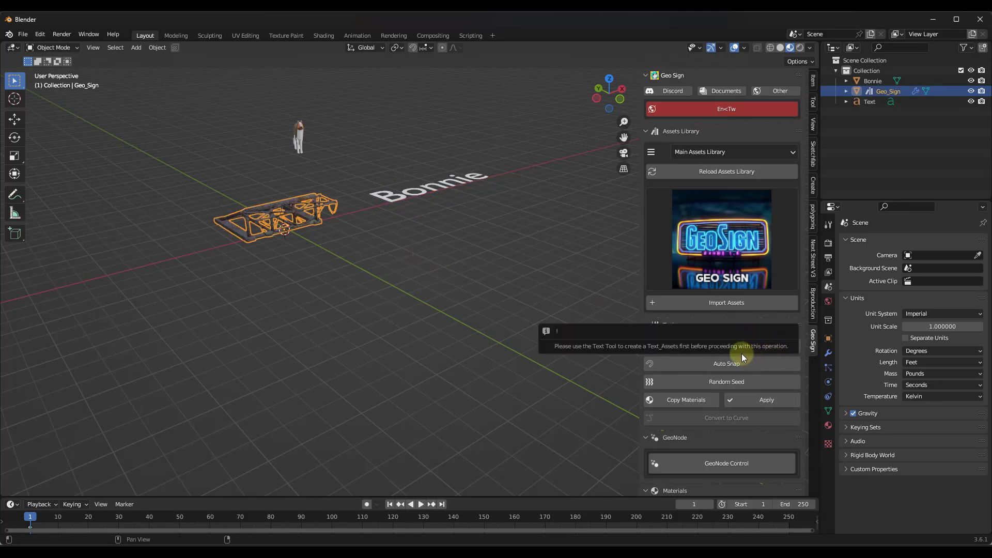
Step: Generate sign text assets from the Bonnie text object with the Text Tool
left_click(427, 192)
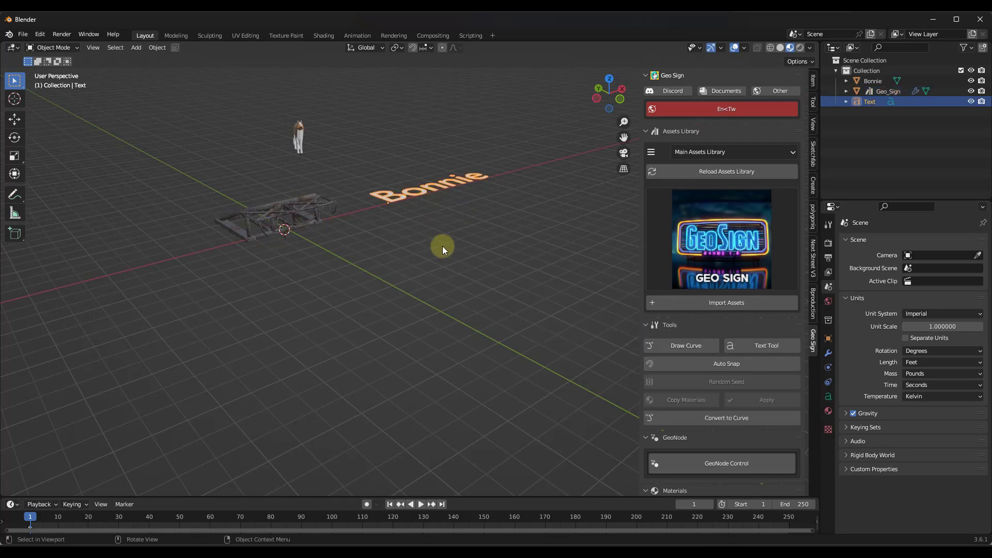
middle_click_drag(420, 230, 393, 199)
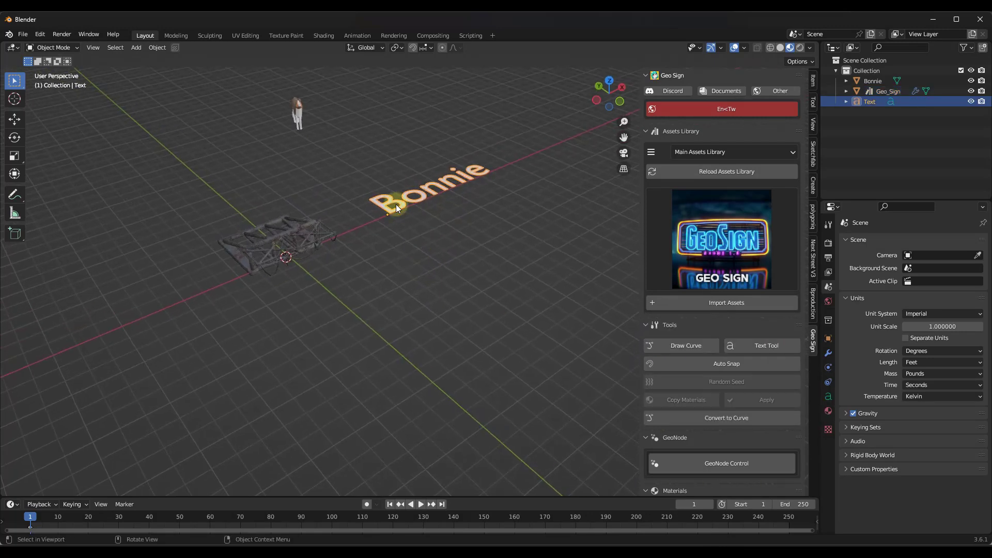
left_click(766, 347)
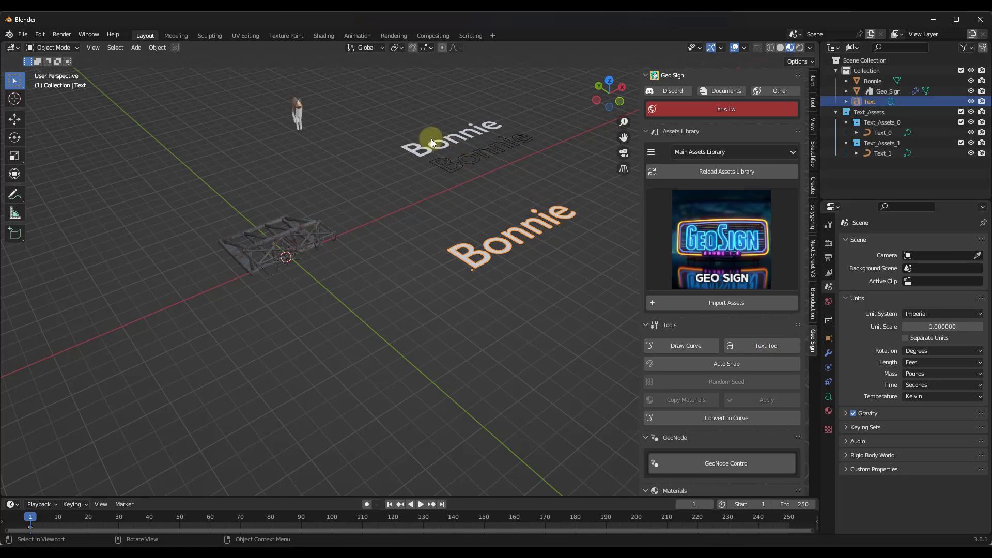
Step: Inspect the filled and outlined versions of the Bonnie text generated by the Text Tool
left_click(440, 148)
left_click(462, 163)
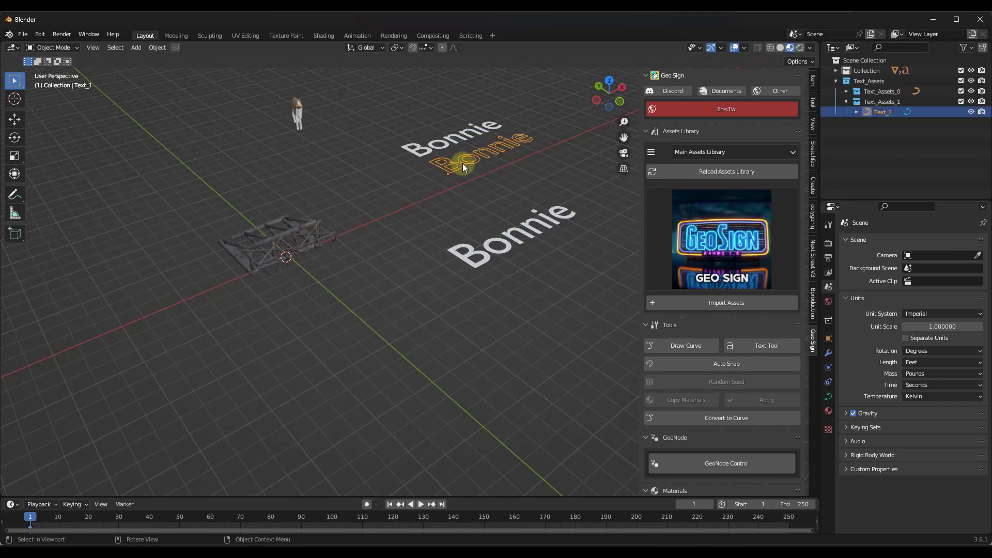
scroll(499, 147, "up", 5)
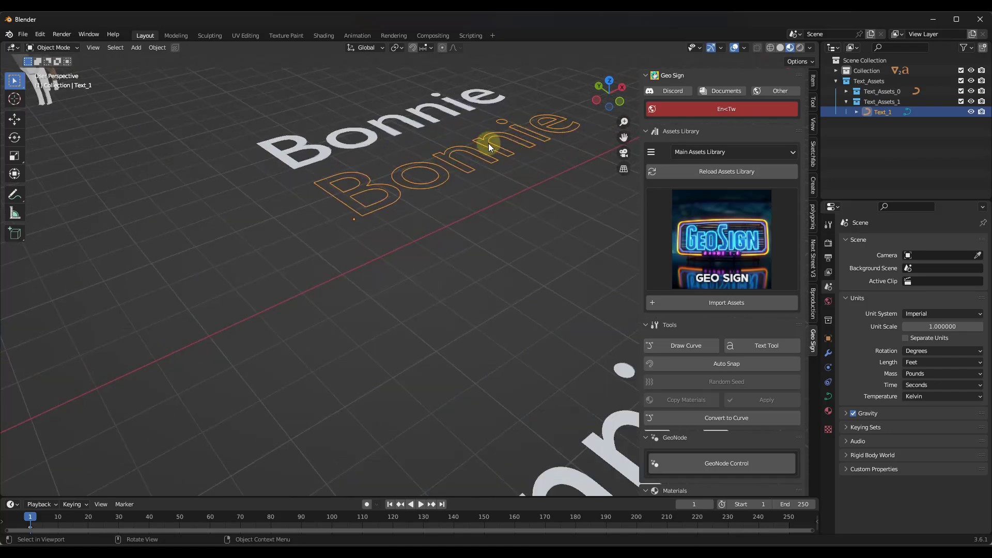
scroll(488, 144, "down", 2)
scroll(427, 139, "down", 5)
Step: Change the content of the original text object to "Blender" and return to Object Mode
left_click(517, 209)
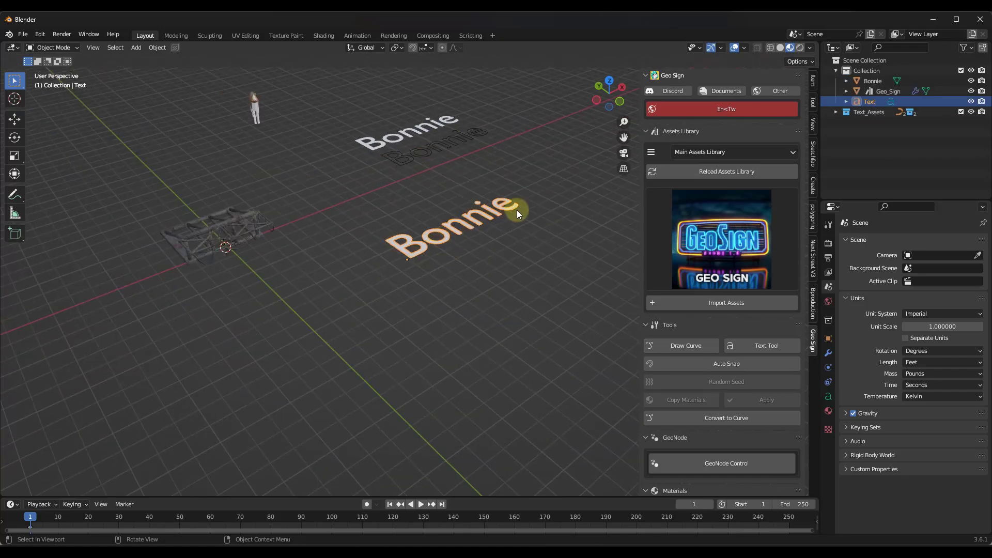
key("Tab")
key("shift+Home")
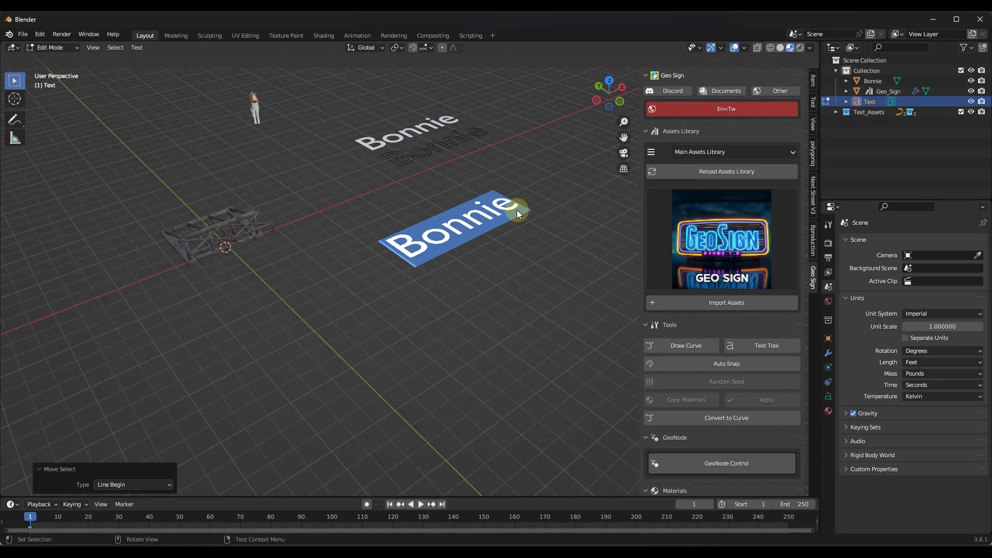
type("Blender")
key("Tab")
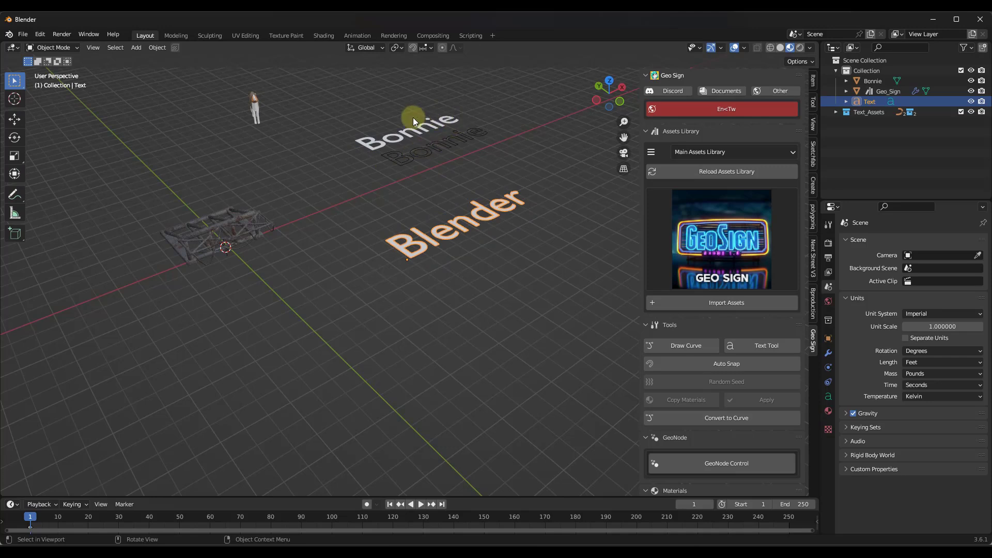
Step: Examine the filled and outlined Bonnie texts in Edit Mode to see their curve control points, leaving both unedited and deselected
left_click(418, 130)
scroll(417, 125, "up", 3)
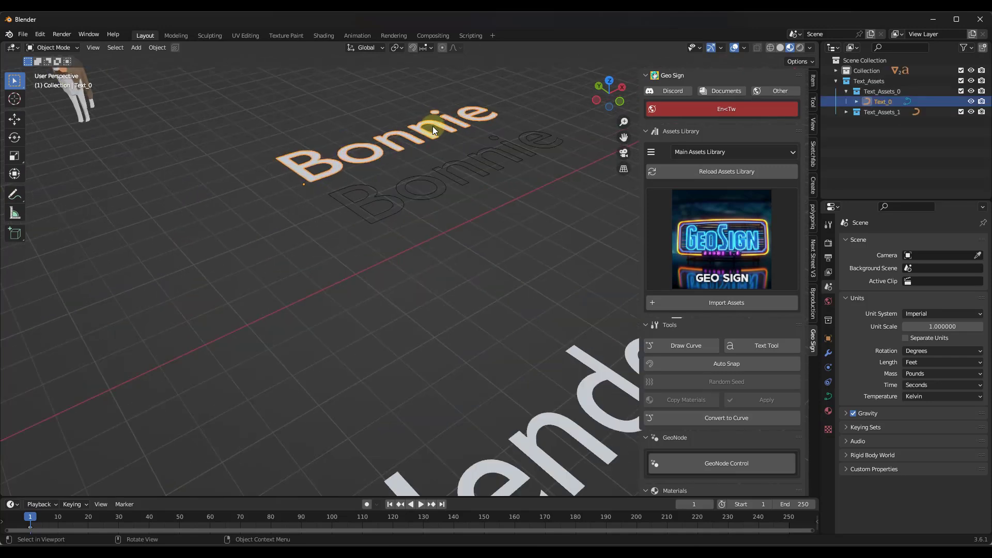
key("Tab")
key("Tab")
left_click(437, 195)
key("Tab")
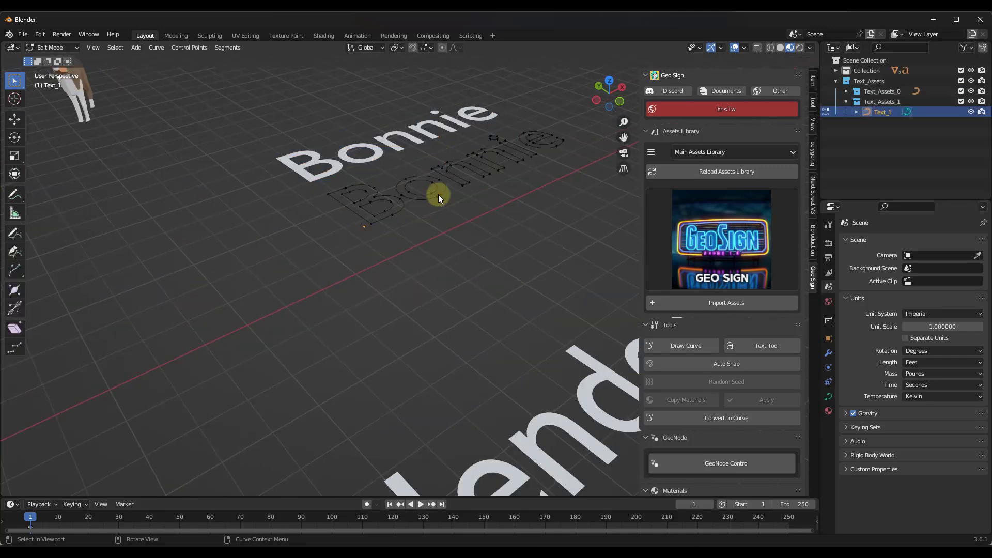
key("Tab")
scroll(504, 169, "down", 4)
scroll(491, 133, "down", 2)
left_click(420, 134)
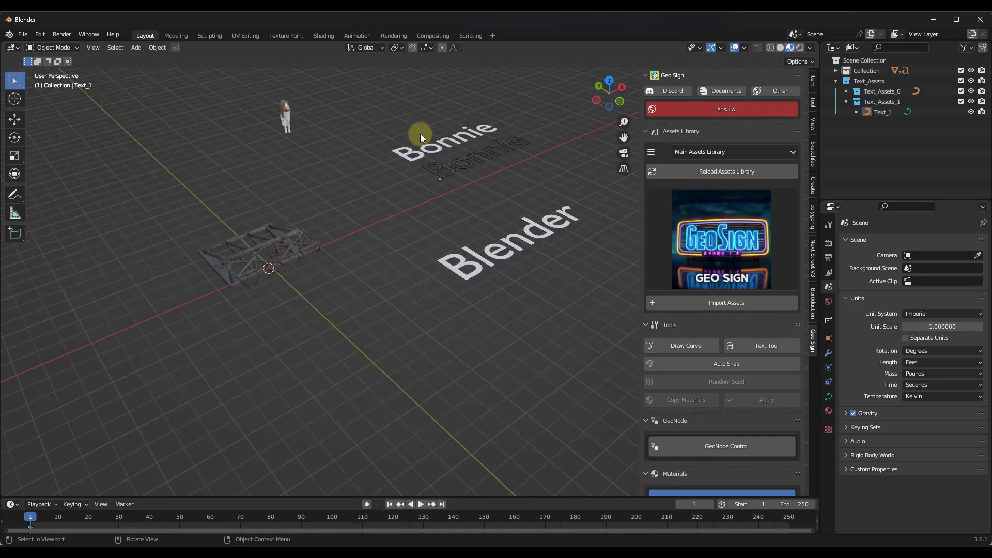
Step: Apply the generated Bonnie text assets to the truss-framed Geo Sign object with the Use Text tool
middle_click_drag(388, 217, 391, 208)
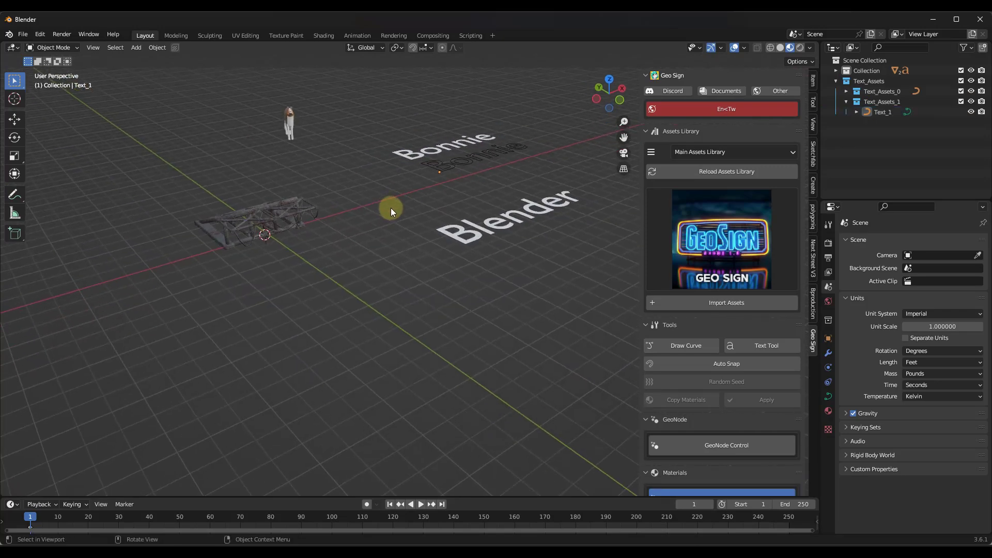
scroll(503, 159, "up", 2)
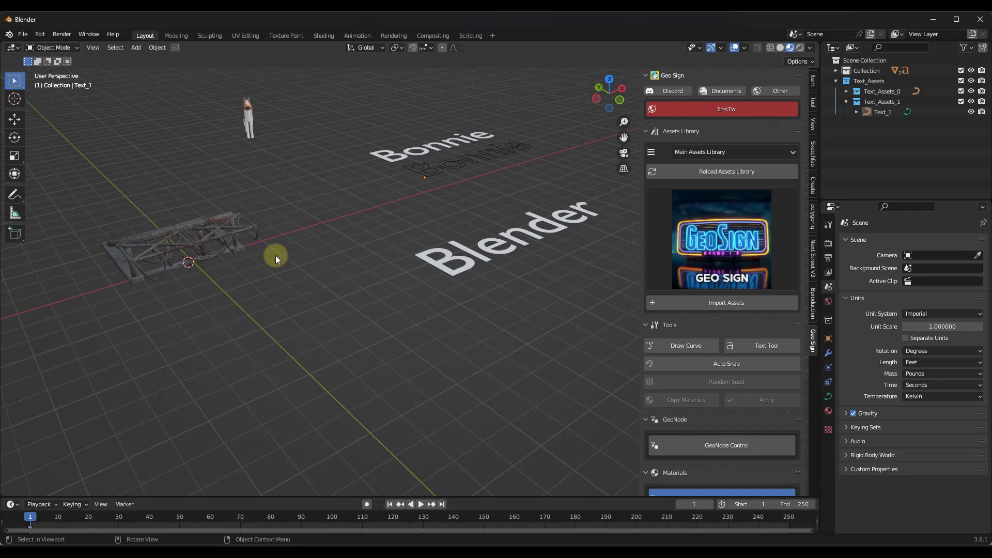
left_click(239, 237)
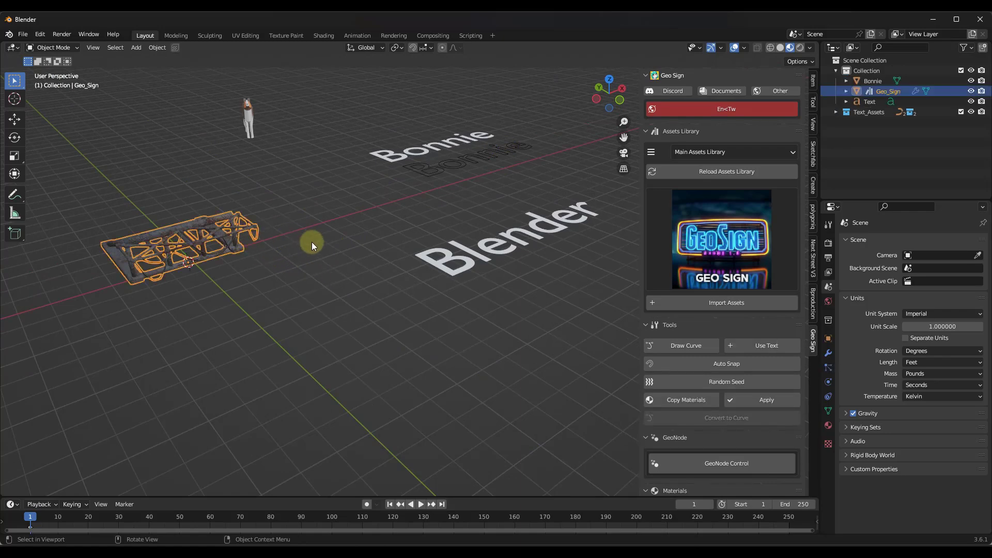
left_click(768, 347)
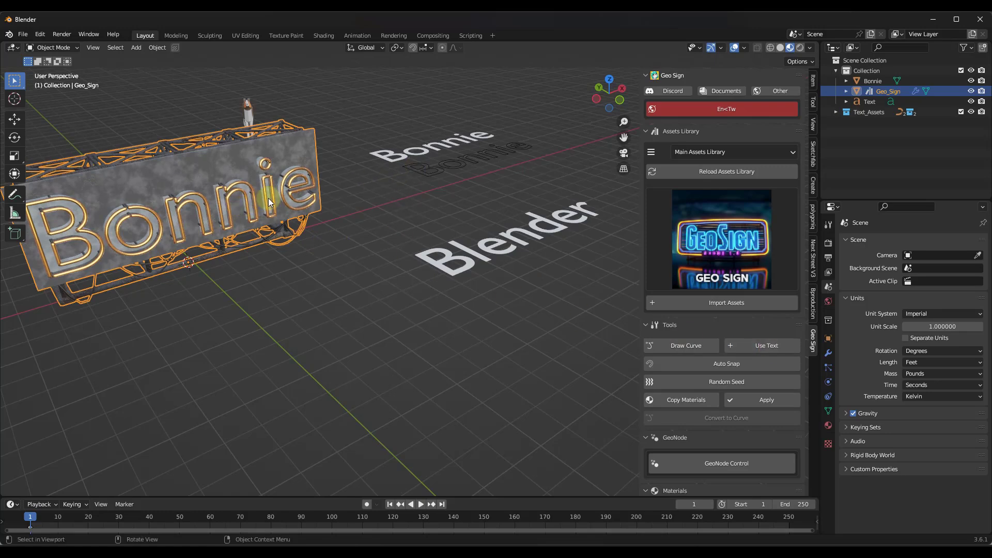
Step: Examine the Bonnie sign from the front, up close and from the side, including its backing panel, raised letters, neon tubing and frame
middle_click_drag(421, 190, 289, 172)
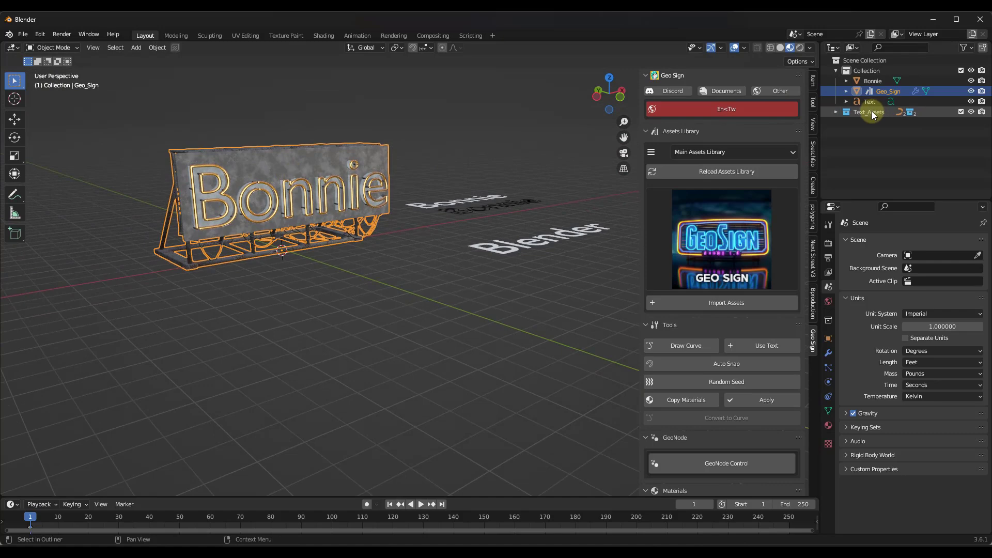
scroll(305, 197, "up", 5)
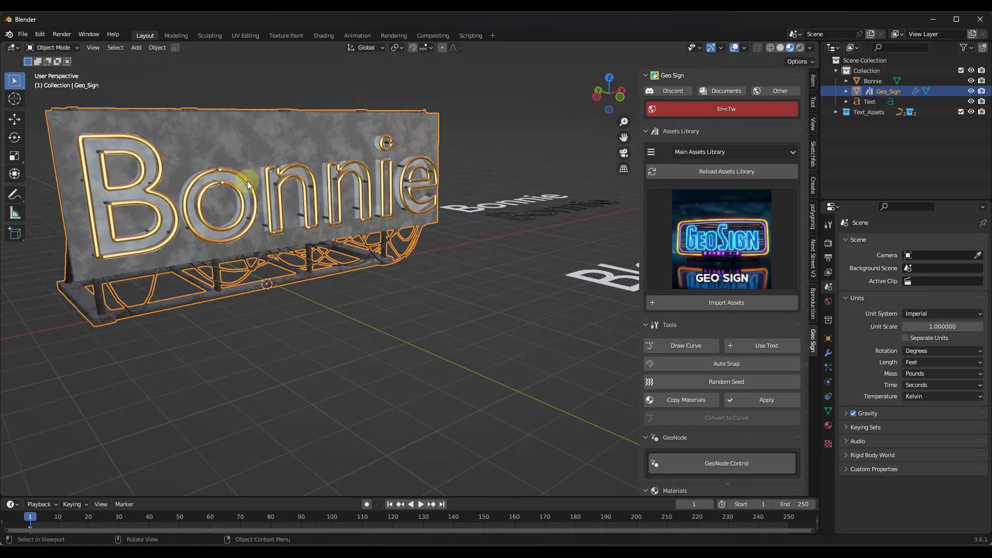
middle_click_drag(212, 235, 506, 170)
middle_click_drag(309, 201, 196, 155)
scroll(196, 154, "up", 4)
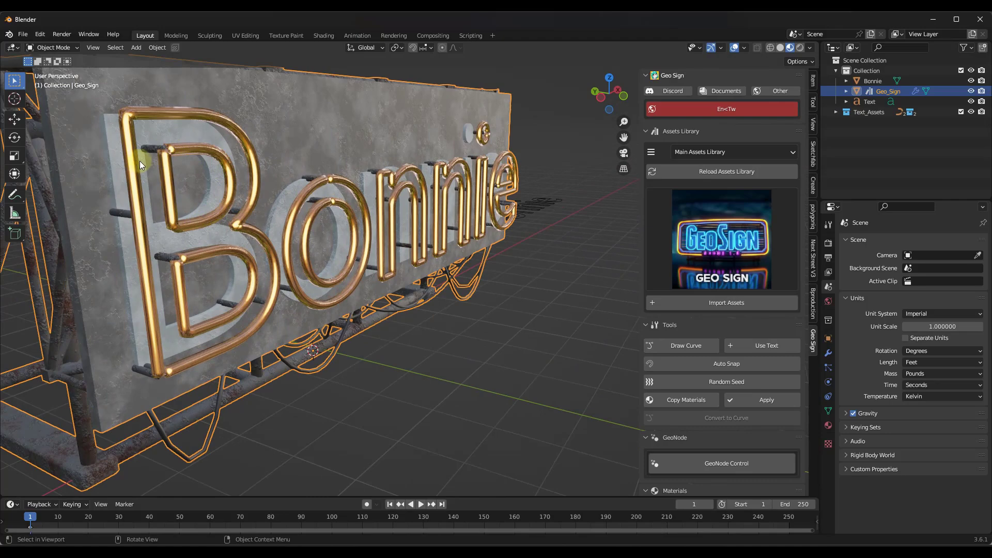
scroll(140, 161, "down", 2)
middle_click_drag(155, 170, 274, 218)
scroll(294, 215, "down", 4)
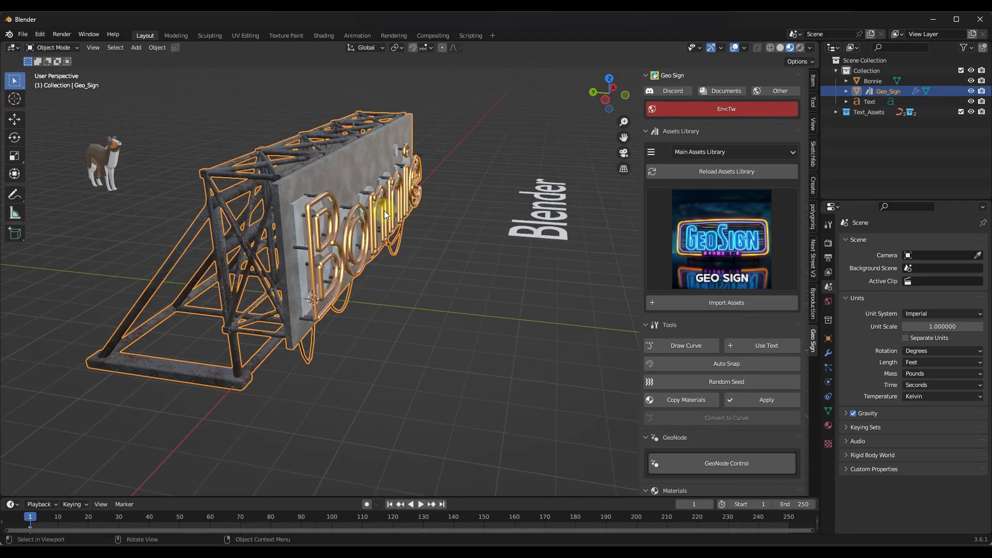
middle_click_drag(383, 210, 436, 201)
scroll(318, 204, "down", 2)
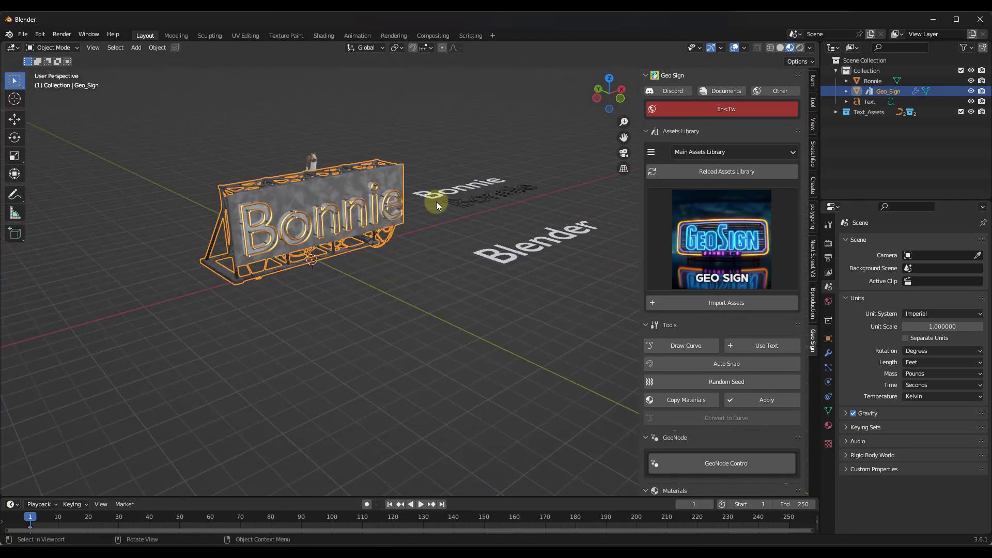
Step: Try stretching all control points of the outlined Bonnie text along the Y axis in Edit Mode to affect the sign's tubing
left_click(470, 205)
key("Tab")
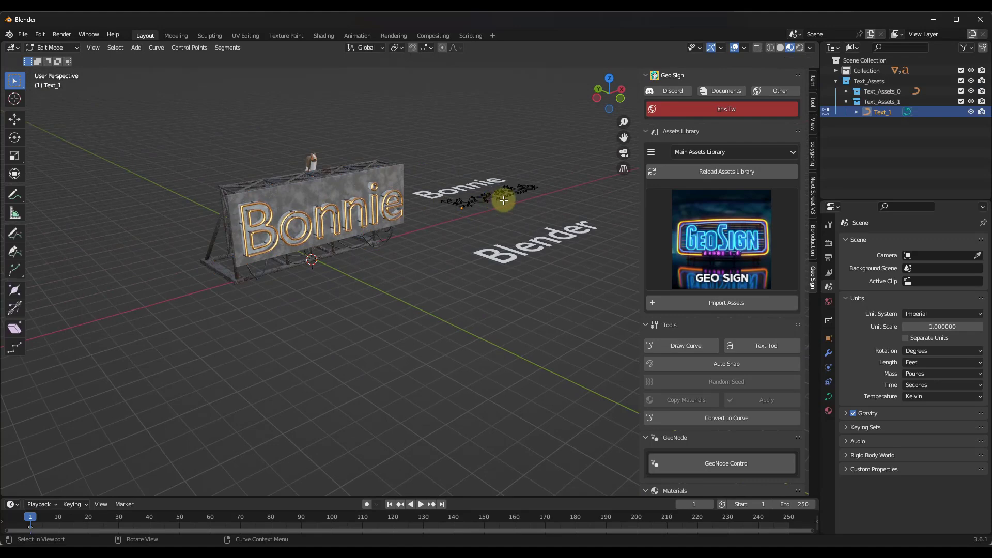
middle_click_drag(504, 201, 507, 179)
key("a")
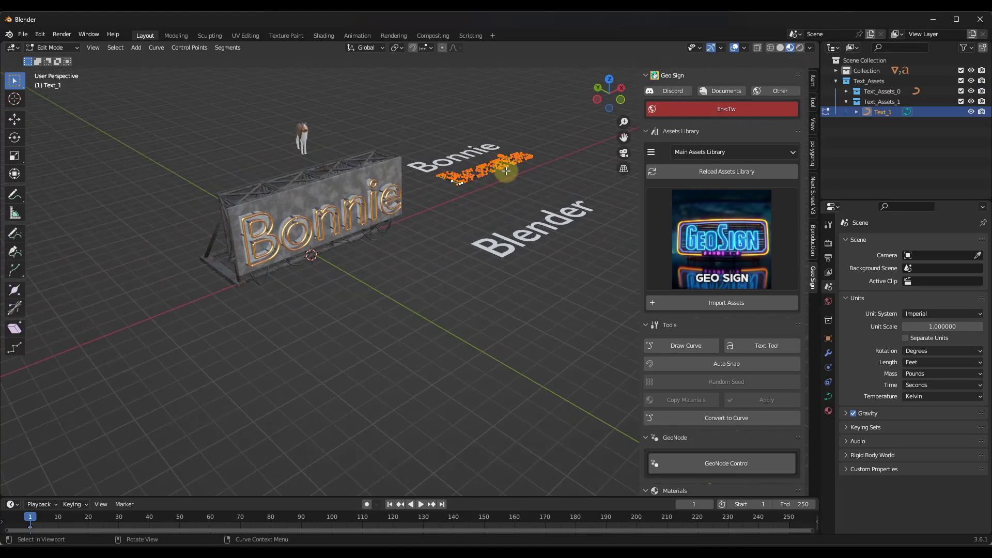
key("s")
key("y")
left_click(539, 180)
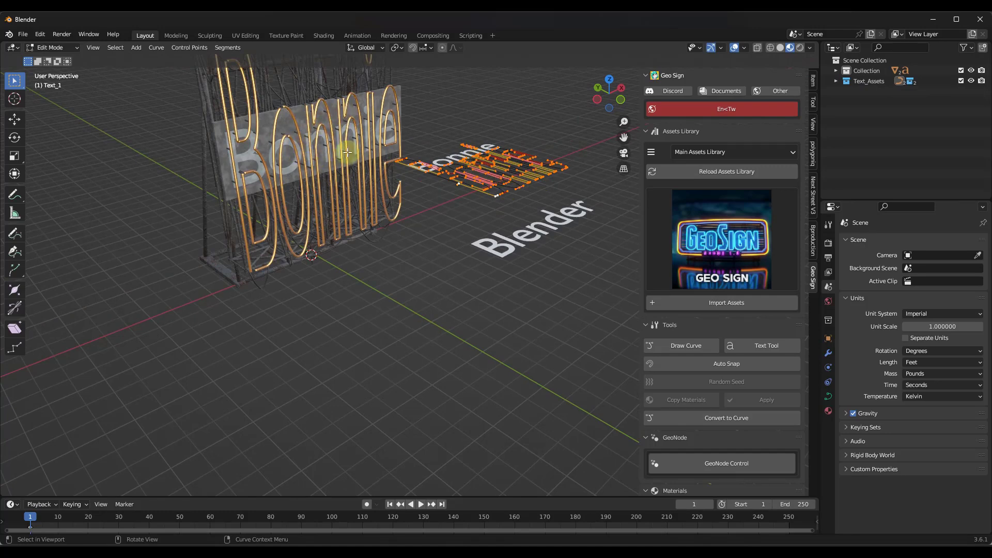
mouse_move(468, 169)
middle_mouse_down()
mouse_move(463, 196)
mouse_move(464, 172)
middle_mouse_up()
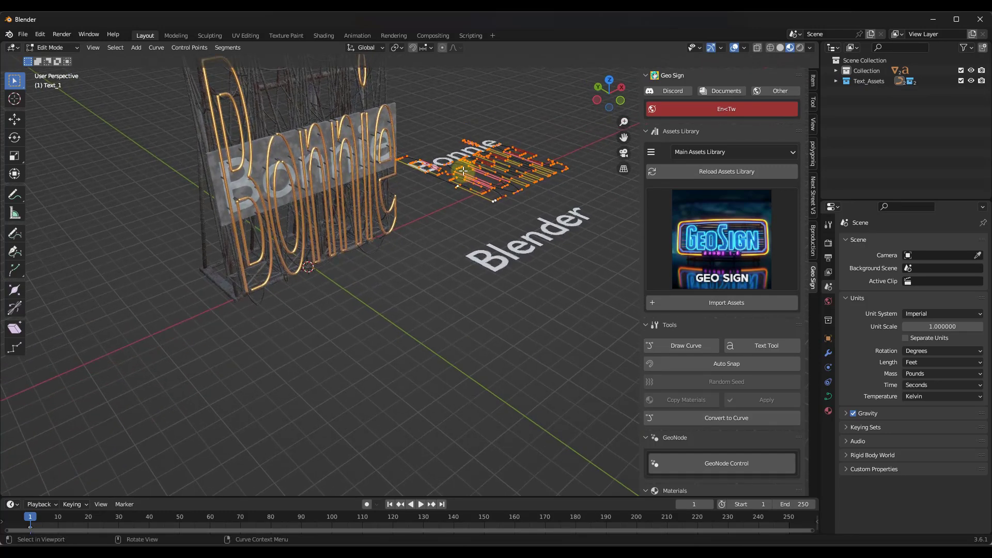
Step: Undo the Y-axis stretch of the outlined Bonnie text and return to Object Mode
key("ctrl+z")
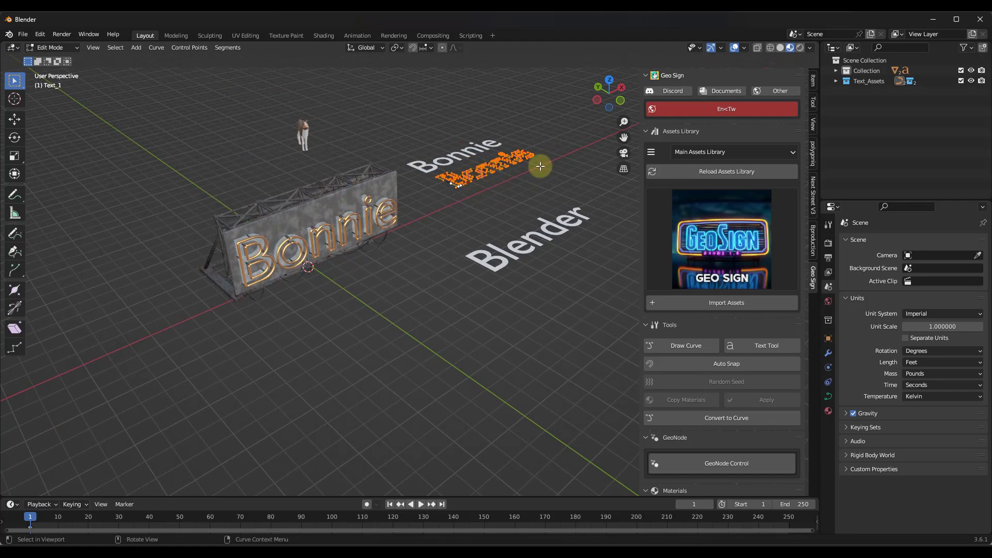
key("Tab")
scroll(494, 186, "up", 3)
scroll(362, 176, "up", 4)
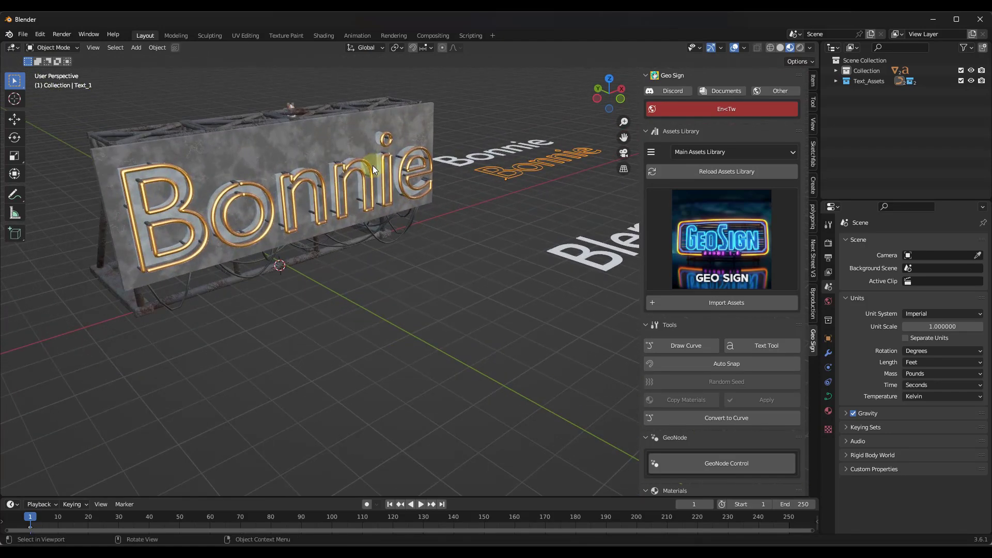
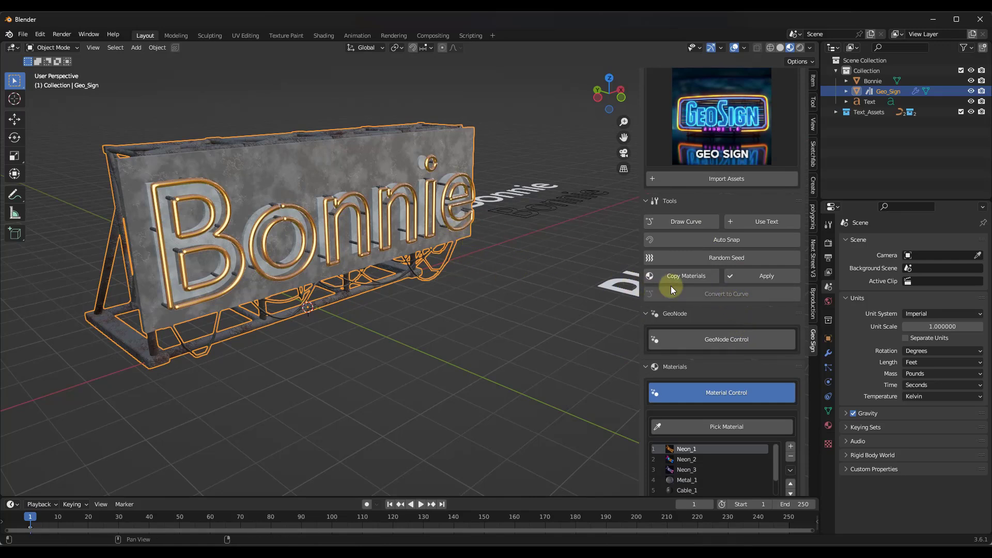
Step: Randomize the Bonnie sign's generated details repeatedly with Random Seed while checking it from different angles
left_click(716, 259)
left_click(716, 258)
left_click(716, 258)
left_click(716, 258)
middle_click_drag(322, 261, 636, 231)
left_click(729, 258)
left_click(728, 258)
left_click(728, 258)
left_click(728, 258)
left_click(726, 257)
left_click(726, 257)
left_click(726, 257)
left_click(727, 258)
left_click(724, 259)
middle_click_drag(401, 249, 361, 233)
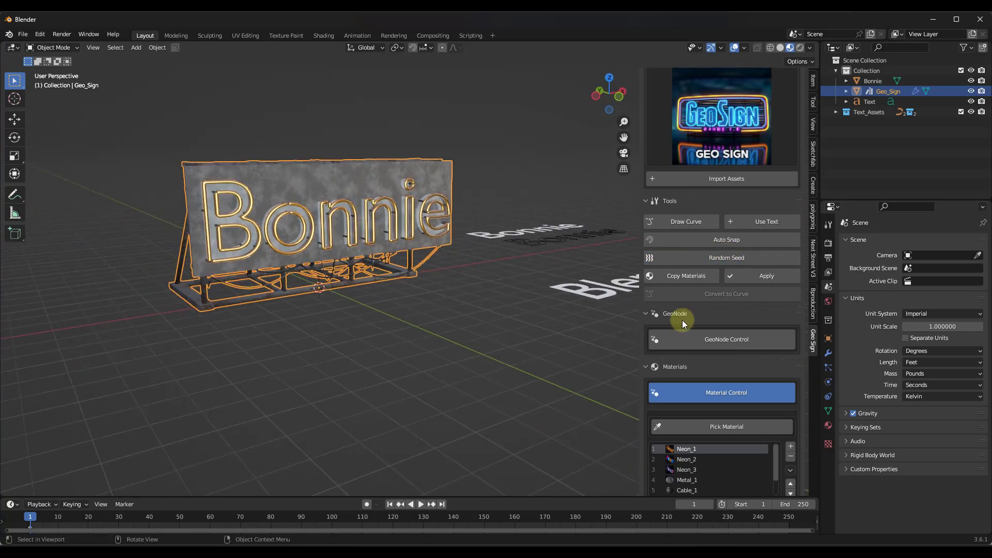
Step: Show the sign's geometry node settings with GeoNode Control
left_click(709, 337)
scroll(714, 316, "down", 4)
middle_click_drag(619, 290, 664, 303, "shift")
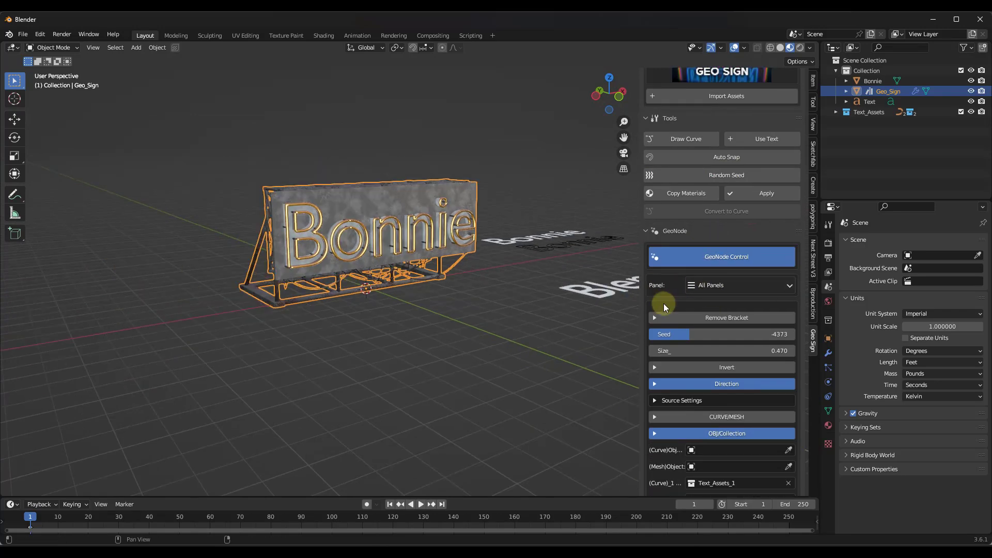
Step: Try Size values of 1, 0 and 0.1 for the whole sign
scroll(470, 289, "up", 2)
left_click_drag(665, 352, 669, 352)
left_click(655, 349)
type("100")
key("Return")
left_click(677, 351)
type("0")
key("Return")
left_click(677, 351)
type("0.1")
key("Return")
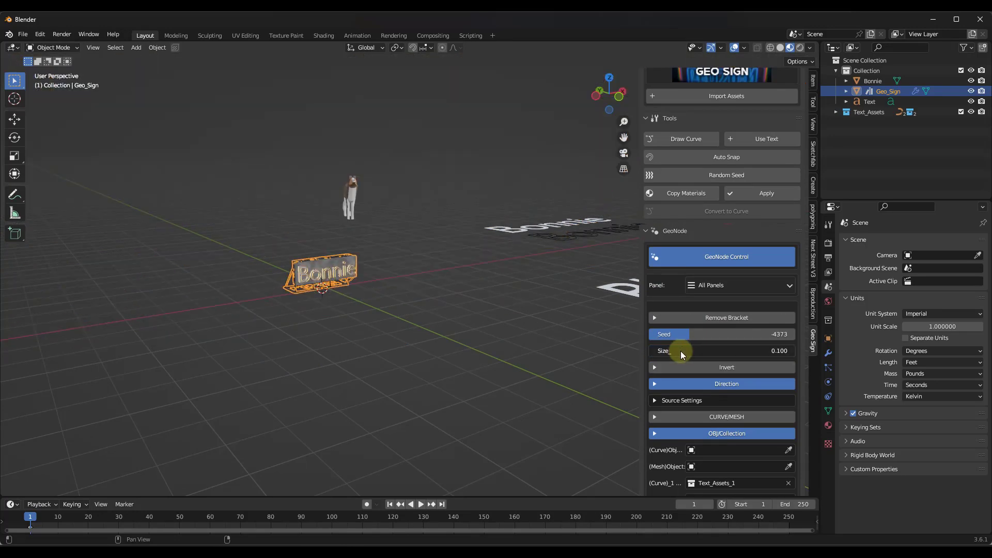
Step: Set the sign's overall Size to 0.451
key("ctrl+z")
key("ctrl+z")
key("ctrl+z")
key("ctrl+z")
key("ctrl+shift+z")
key("ctrl+shift+z")
key("ctrl+shift+z")
key("ctrl+shift+z")
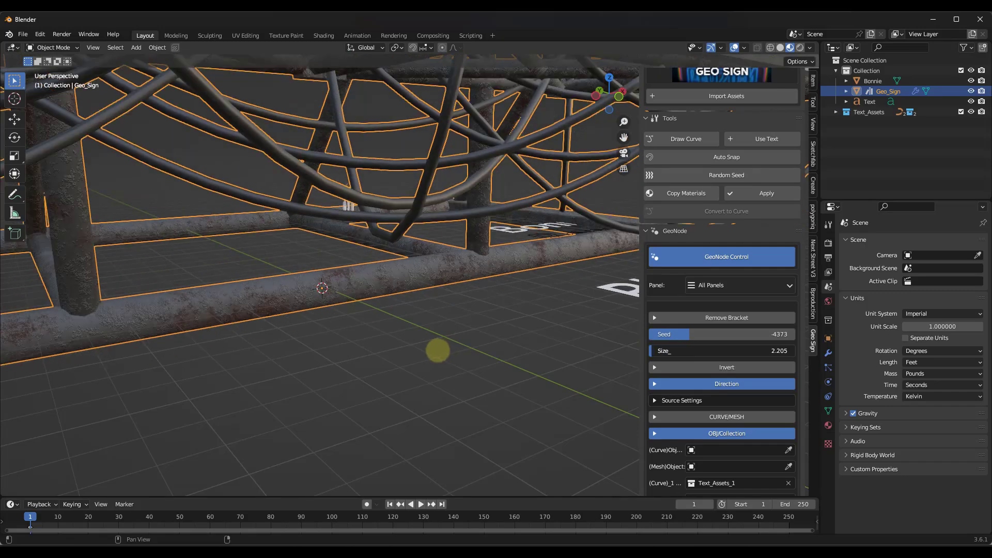
left_click_drag(677, 351, 696, 351)
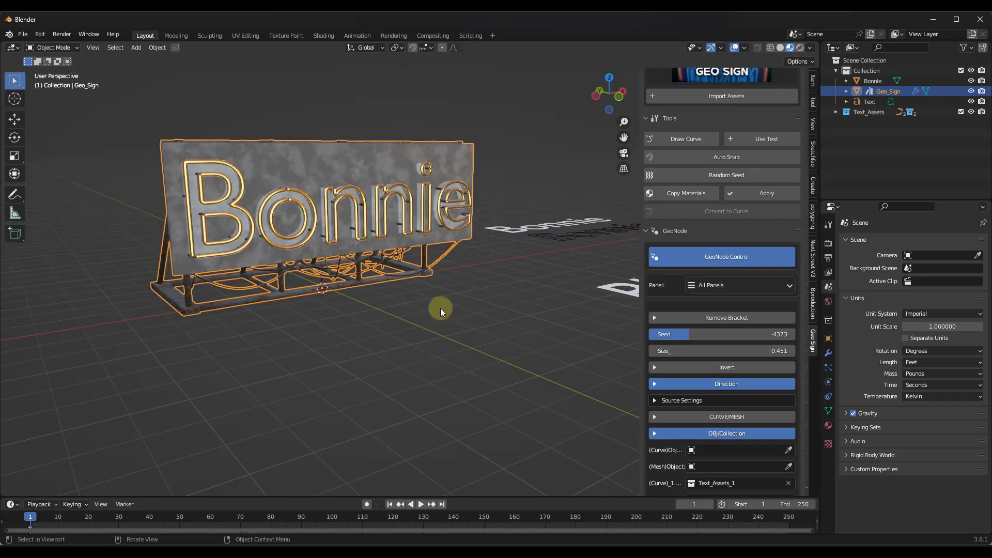
Step: Stand the sign upright by disabling Direction and make its lettering read downward by enabling Invert
left_click(686, 385)
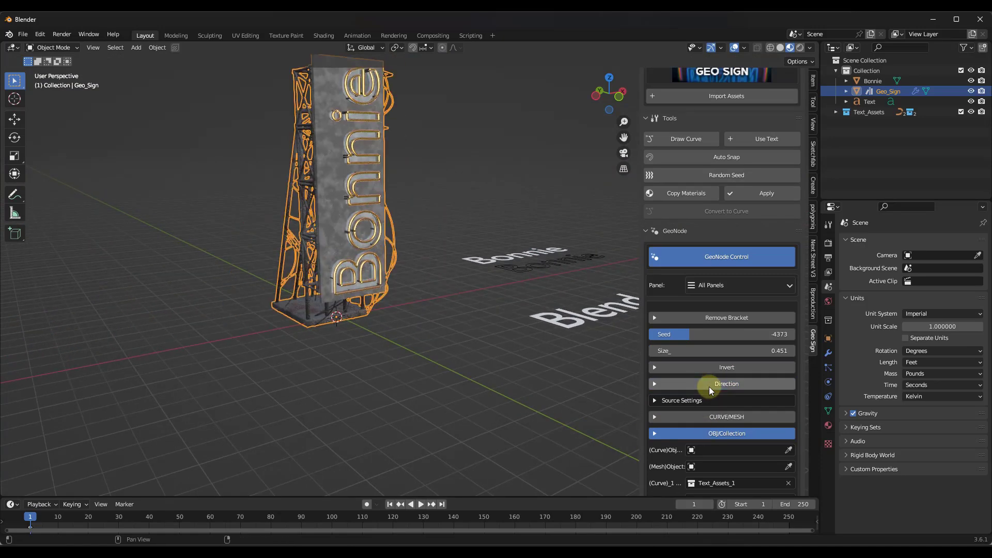
left_click(714, 369)
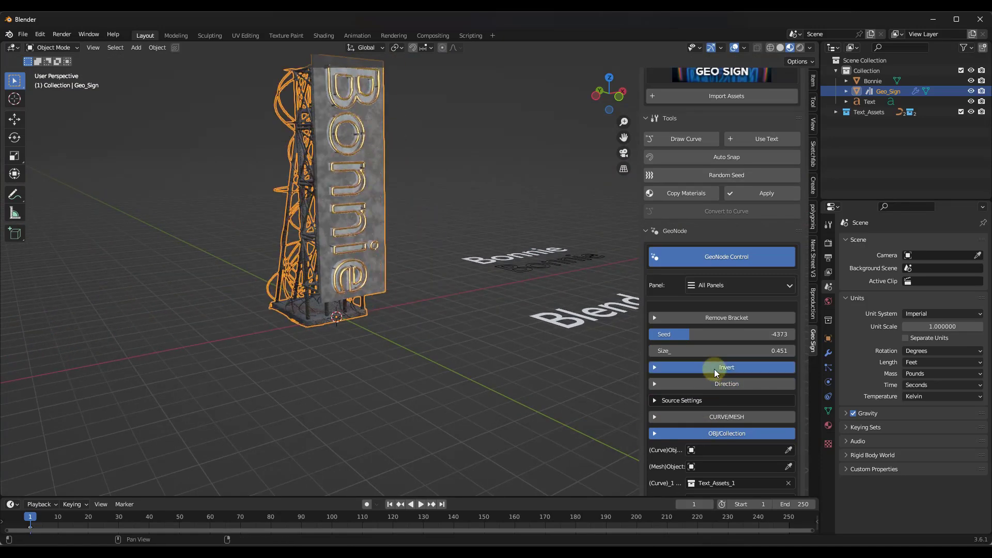
scroll(381, 250, "up", 3)
scroll(373, 236, "down", 2)
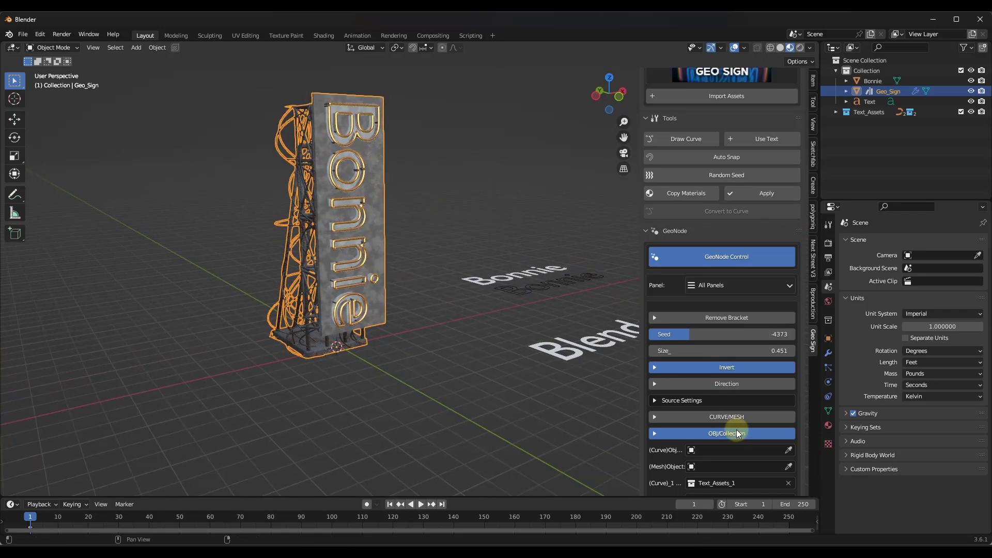
Step: Adjust the sign's main brace to Bracket Height 0.523, Bracket Depth 0.320 and Bracket Width 0.463
scroll(702, 358, "down", 11)
left_click_drag(689, 324, 680, 355)
left_click_drag(436, 226, 289, 237)
scroll(315, 260, "down", 1)
mouse_move(289, 237)
middle_mouse_down()
mouse_move(314, 259)
mouse_move(304, 239)
middle_mouse_up()
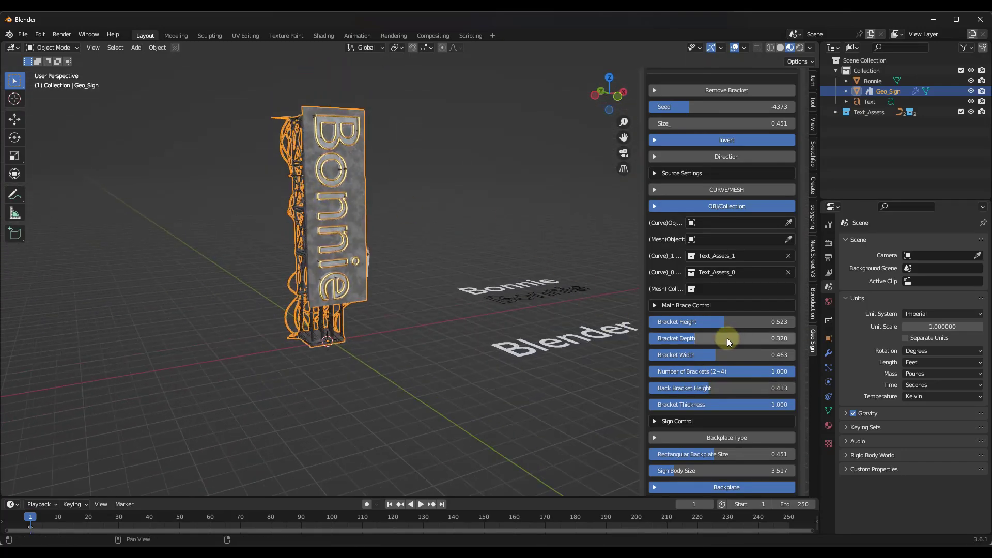
Step: Compare the rectangular and letter-following backplates by toggling Backplate Type, ending with the option enabled for the letter-following shape
scroll(727, 338, "down", 2)
scroll(727, 335, "down", 8)
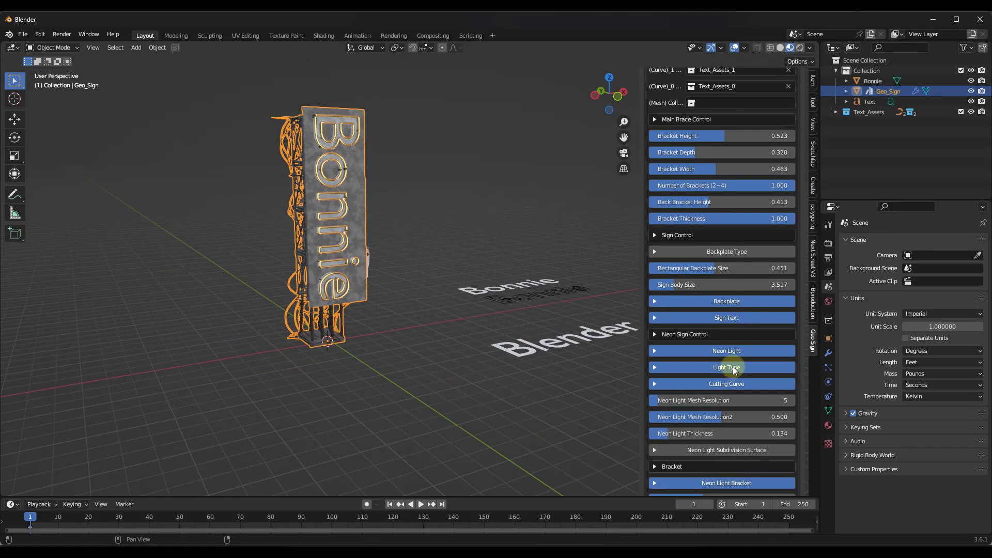
left_click(674, 230)
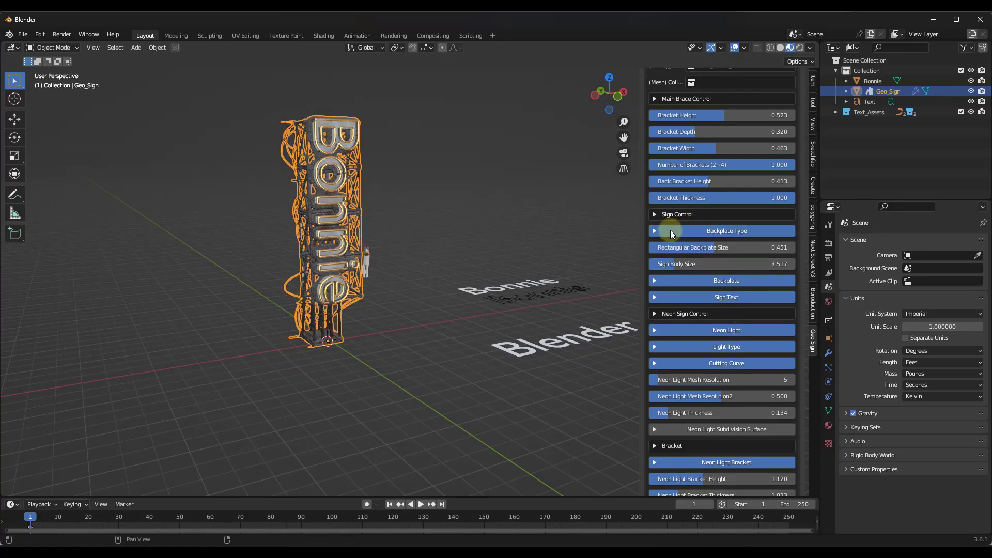
left_click(674, 230)
left_click(654, 230)
scroll(300, 165, "up", 6)
scroll(300, 168, "down", 6)
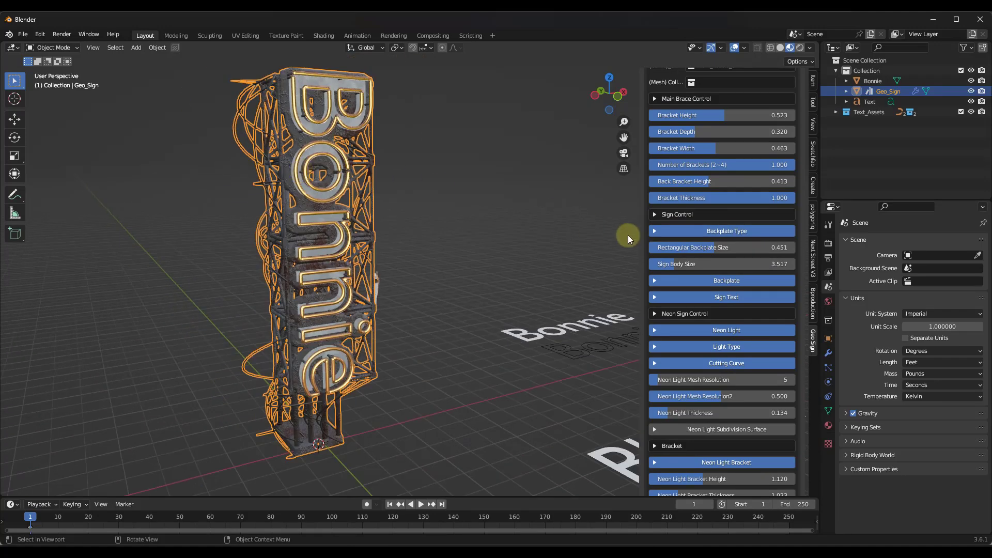
left_click(659, 230)
left_click(661, 232)
left_click(661, 233)
left_click(661, 233)
left_click(661, 234)
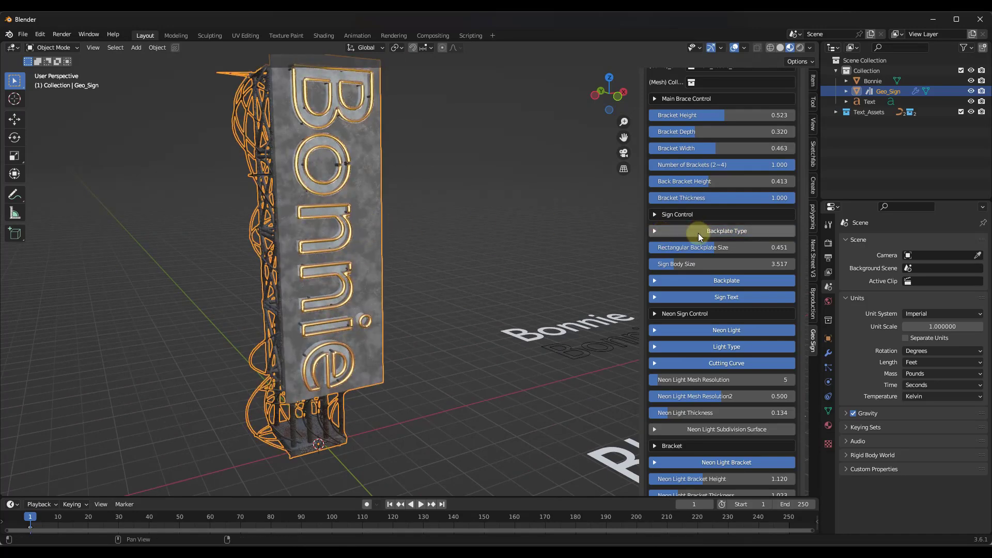
left_click(665, 233)
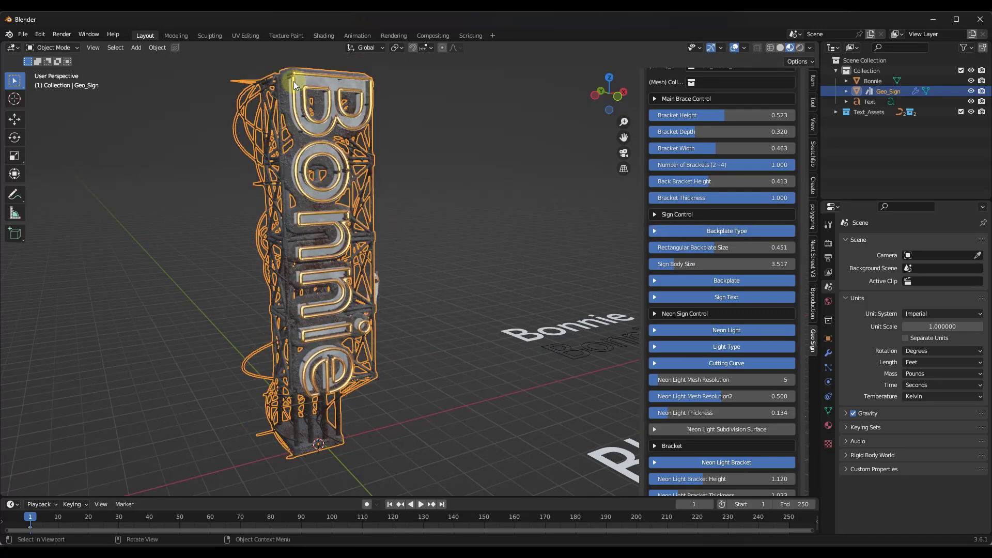
middle_click_drag(320, 230, 410, 268)
scroll(716, 334, "down", 2)
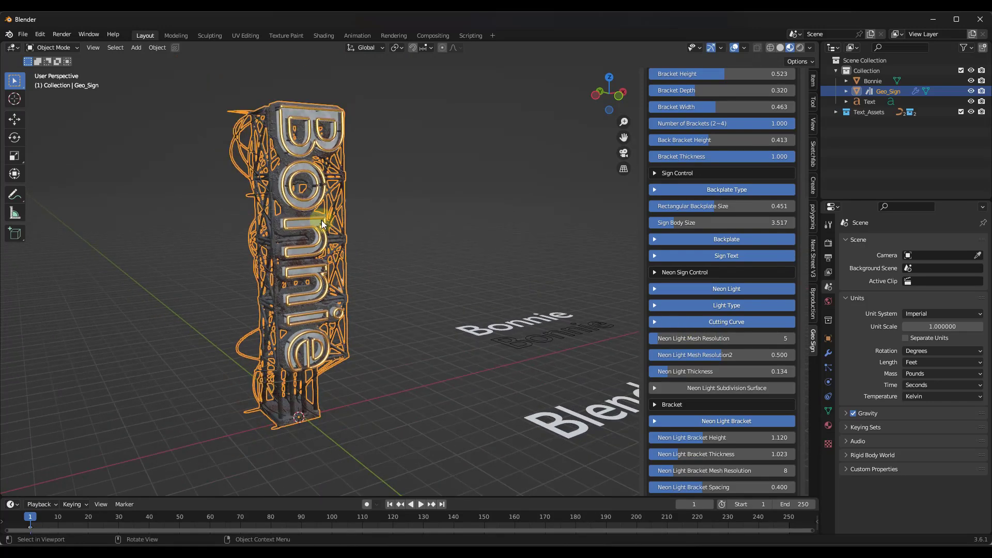
Step: Display the sign in Rendered viewport shading with Eevee as the render engine
left_click(800, 48)
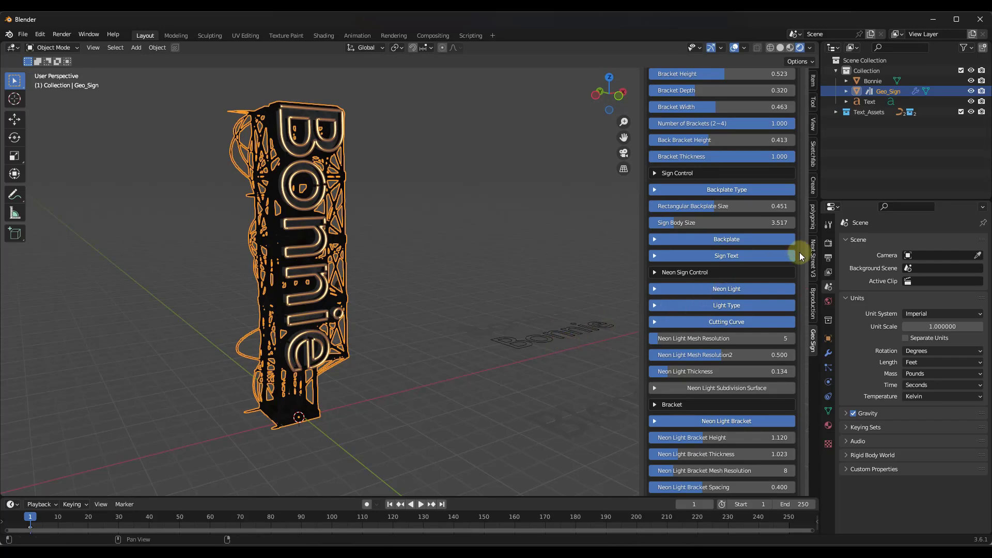
left_click(828, 243)
left_click(921, 240)
left_click(919, 268)
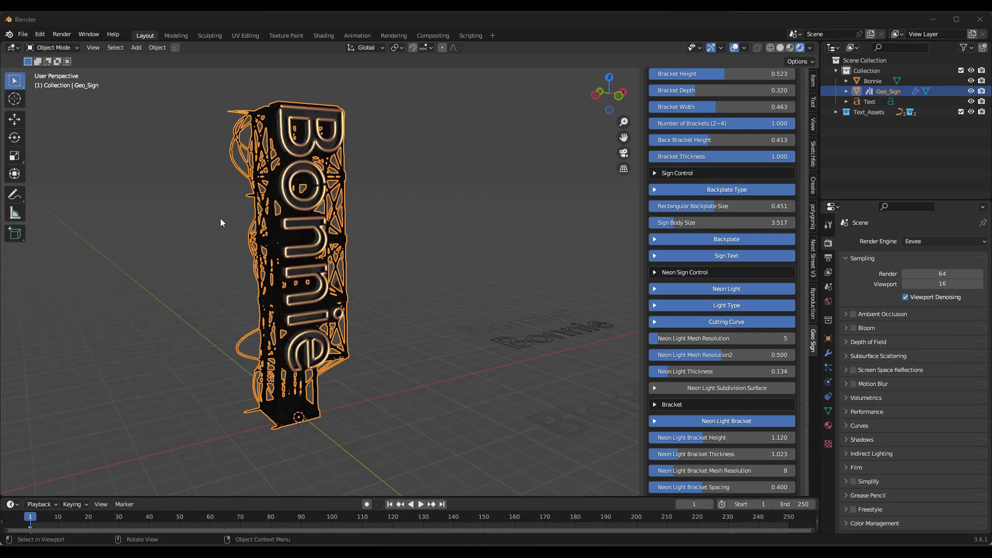
Step: Enable Bloom in the Eevee render settings so the sign's neon tubing glows
scroll(302, 132, "up", 6)
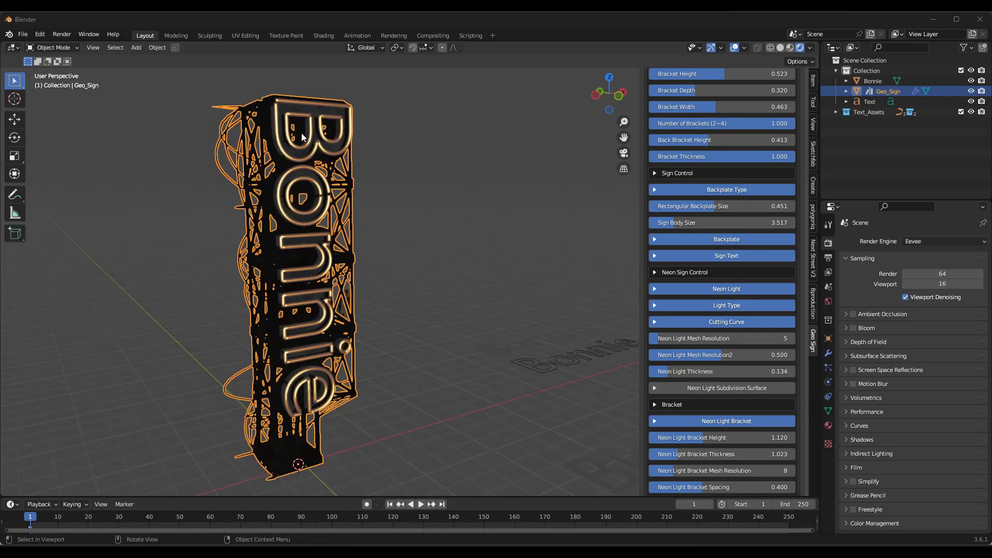
scroll(366, 194, "down", 8)
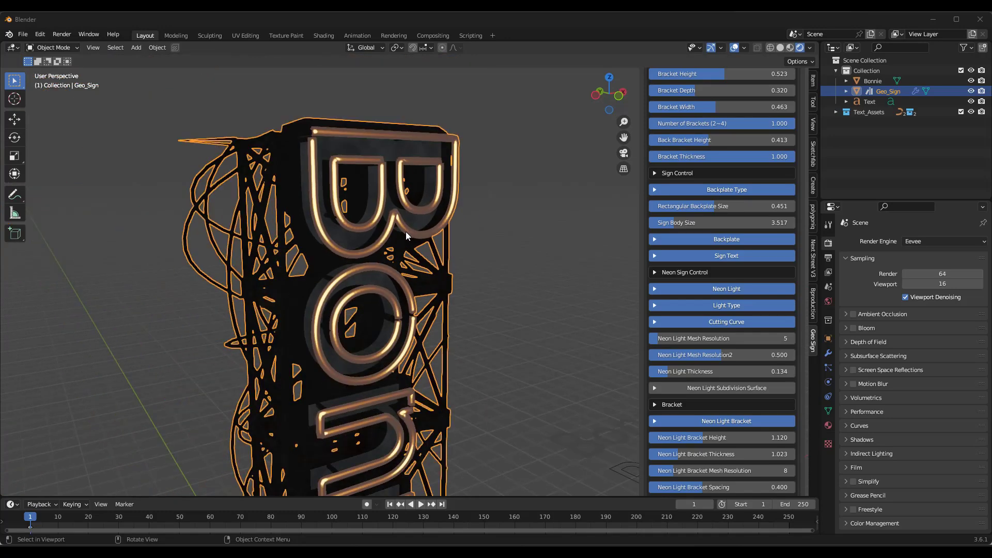
scroll(408, 170, "up", 2)
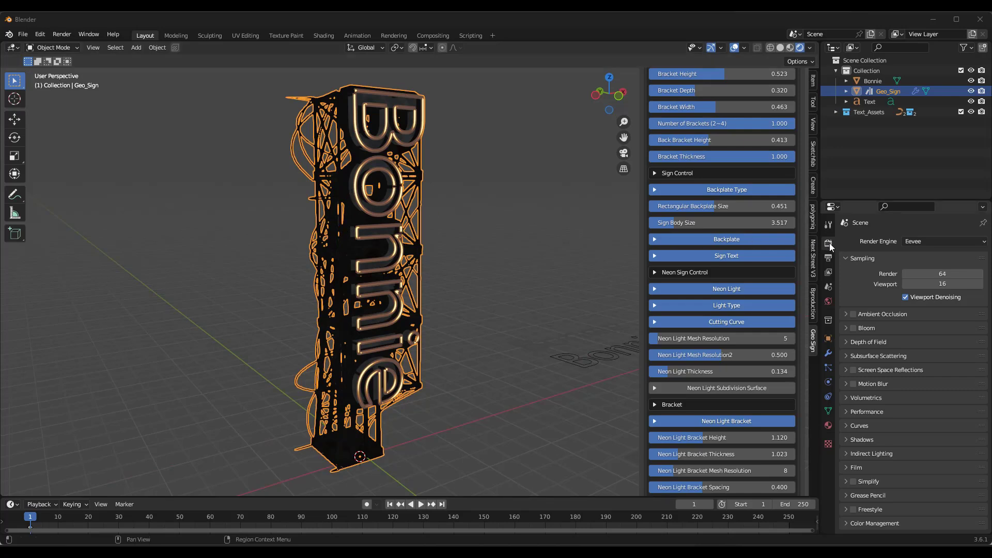
left_click(853, 328)
middle_click_drag(438, 188, 343, 143)
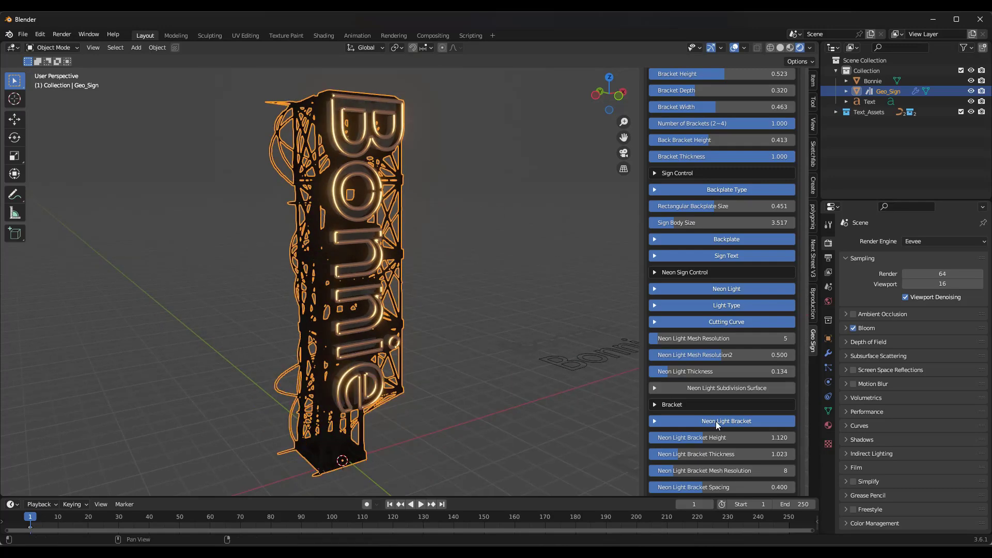
Step: Try toggling Neon Light off and on, and switching Light Type from tubing to small bulbs and back
scroll(705, 446, "down", 8)
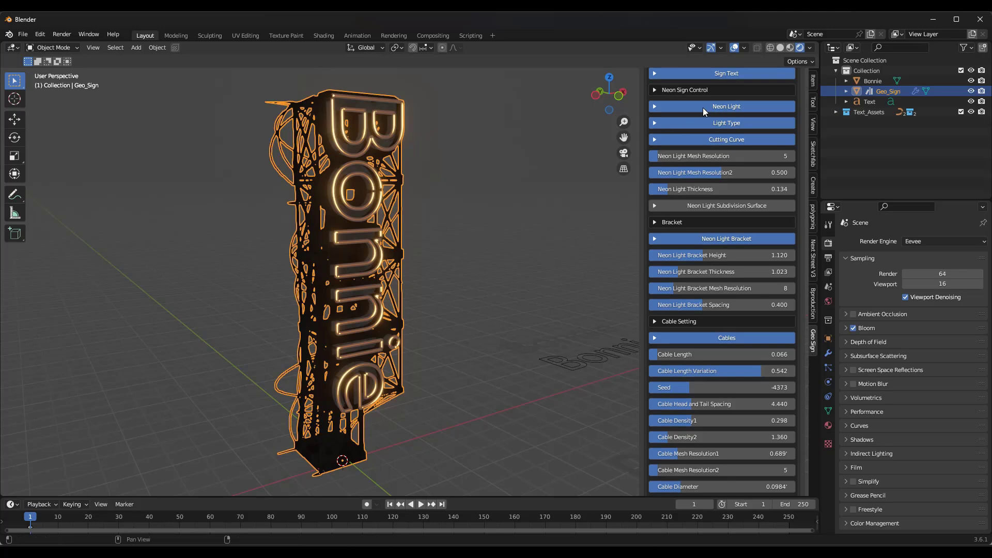
scroll(692, 160, "up", 2)
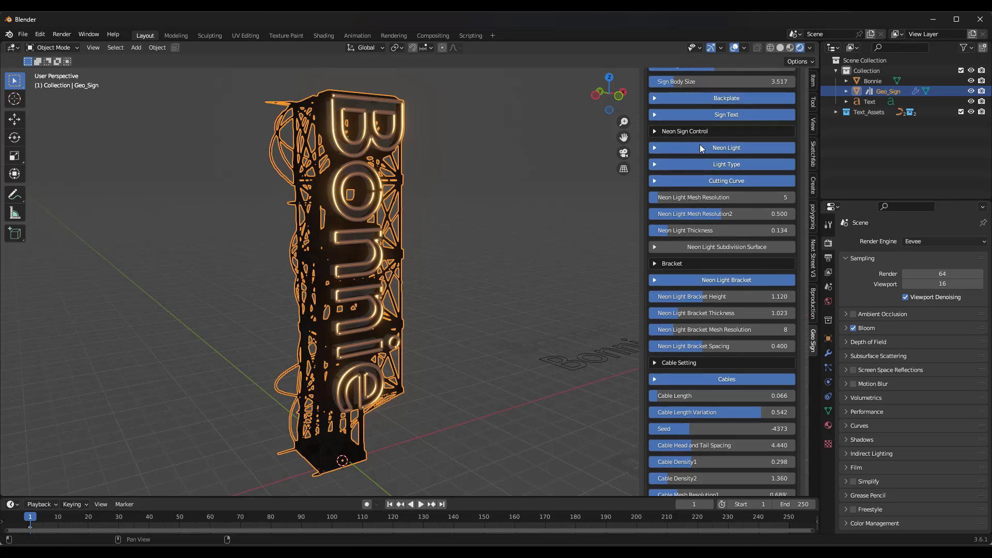
left_click(700, 146)
left_click(706, 148)
left_click(718, 168)
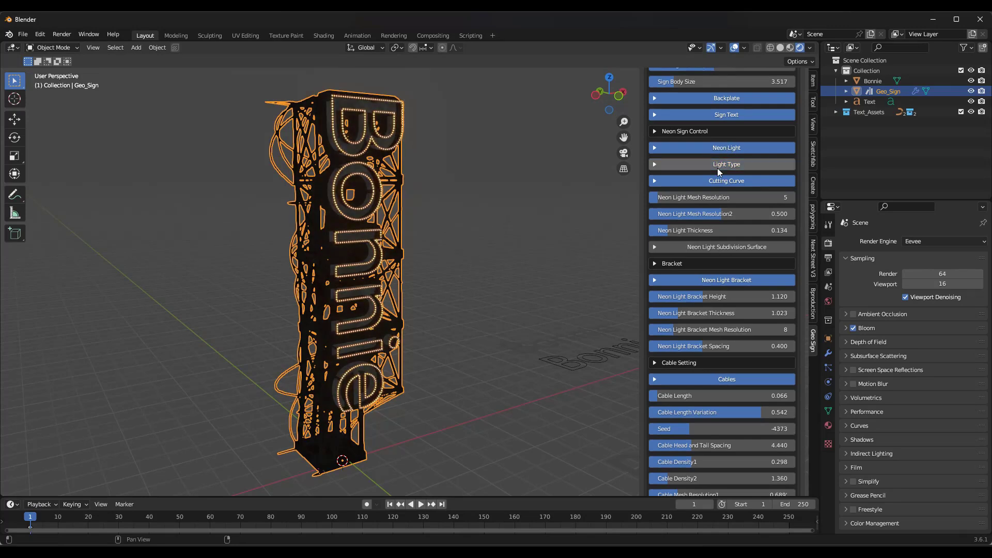
left_click(717, 168)
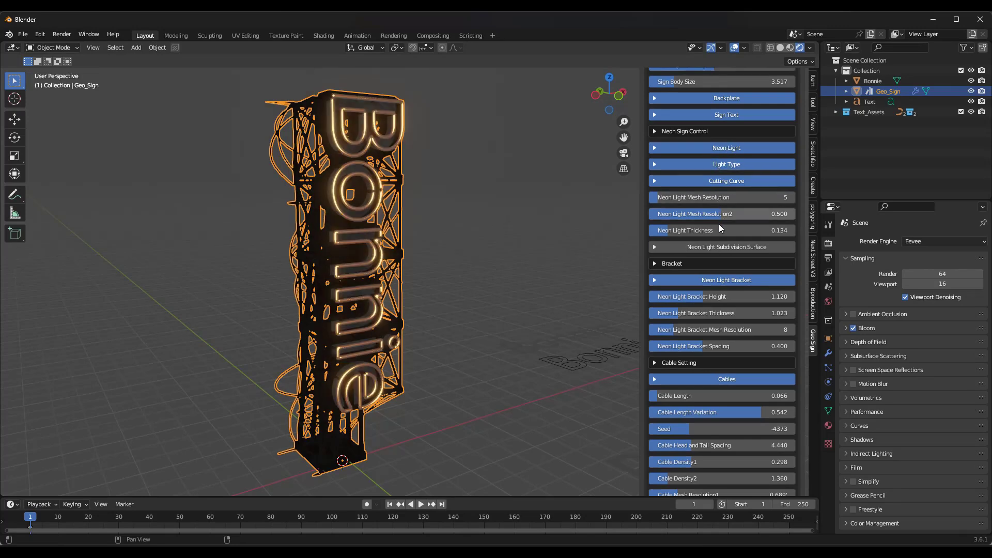
Step: Bring up the Neon_1 material's animation speed and glow settings under Material Control
scroll(723, 258, "down", 10)
scroll(731, 312, "down", 15)
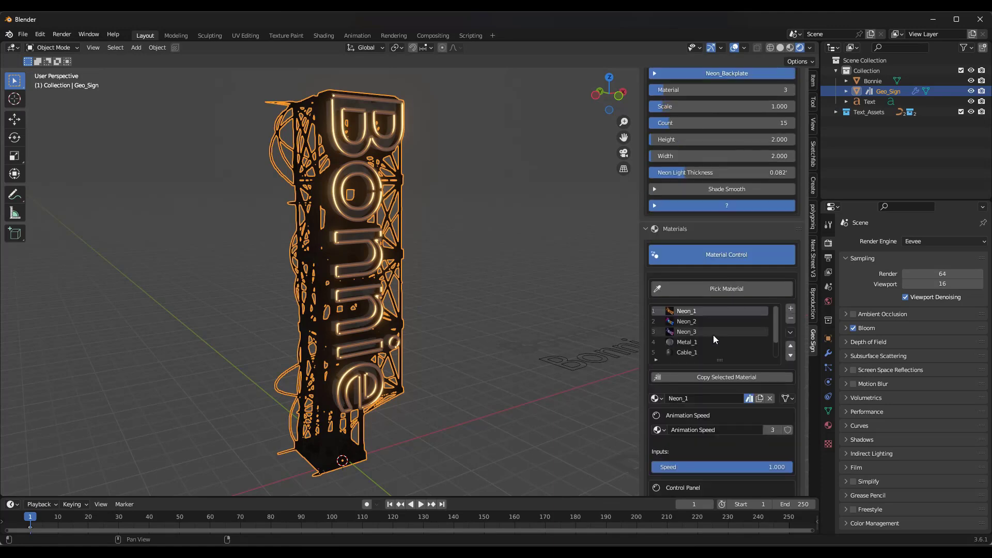
scroll(728, 254, "up", 7)
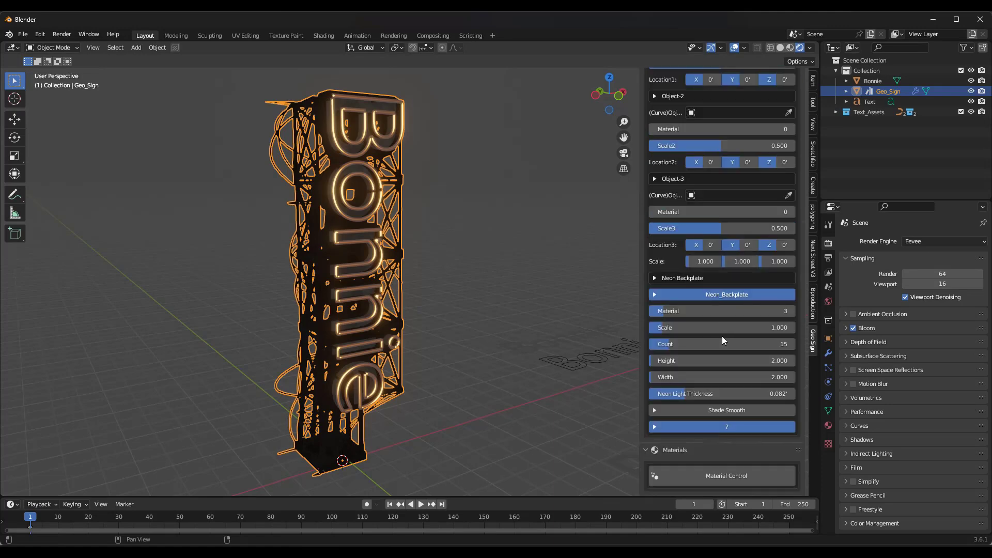
left_click(714, 473)
scroll(718, 310, "down", 7)
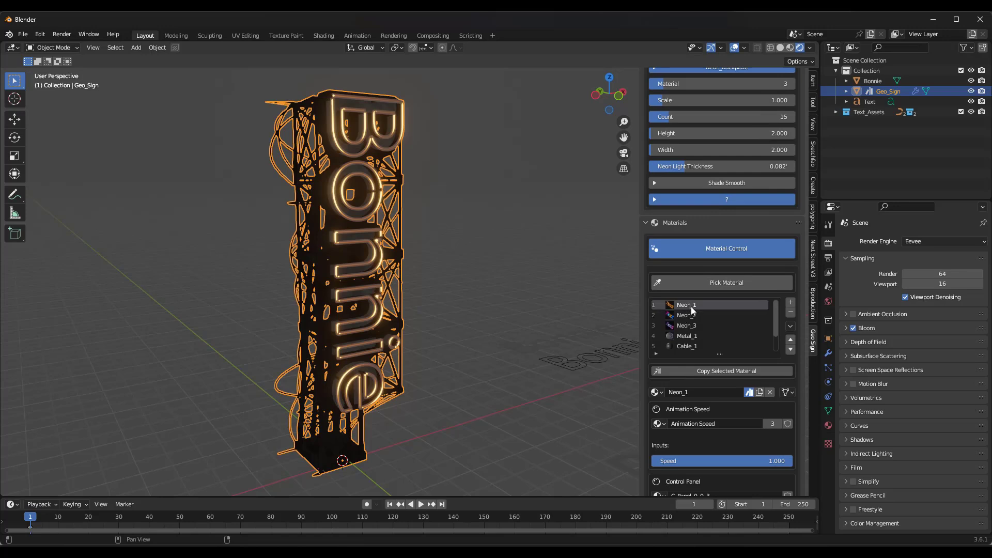
scroll(681, 362, "down", 4)
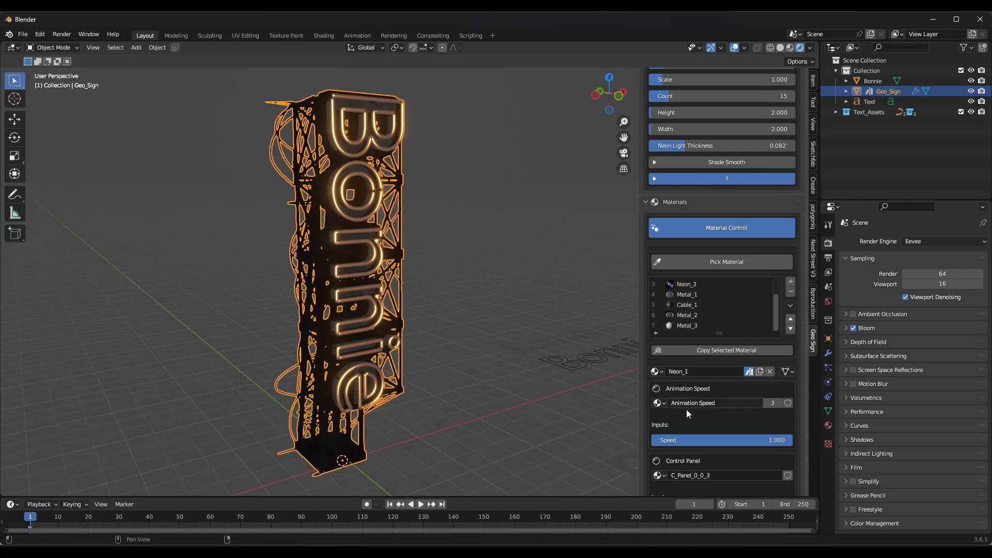
scroll(708, 417, "down", 1)
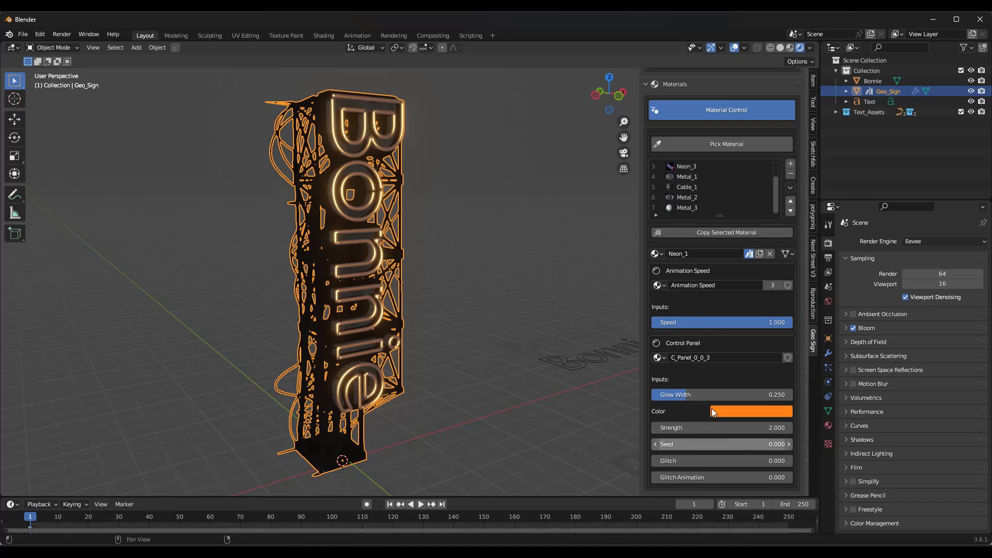
Step: Set the Neon_1 material's Strength to 24.1 and its Seed to 16.3
left_click_drag(700, 425, 805, 425)
mouse_move(706, 444)
left_mouse_down()
mouse_move(764, 444)
mouse_move(726, 443)
left_mouse_up()
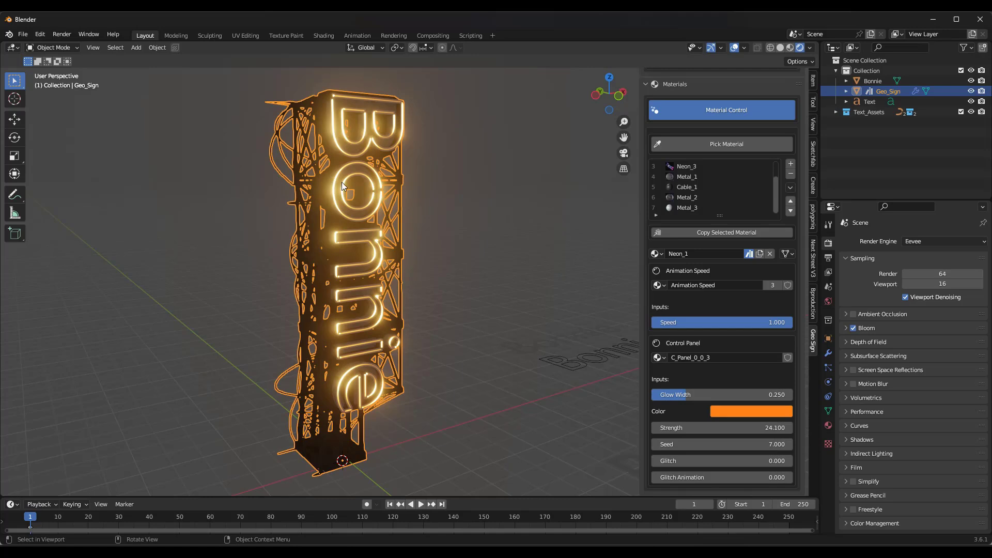
left_click_drag(677, 445, 791, 445)
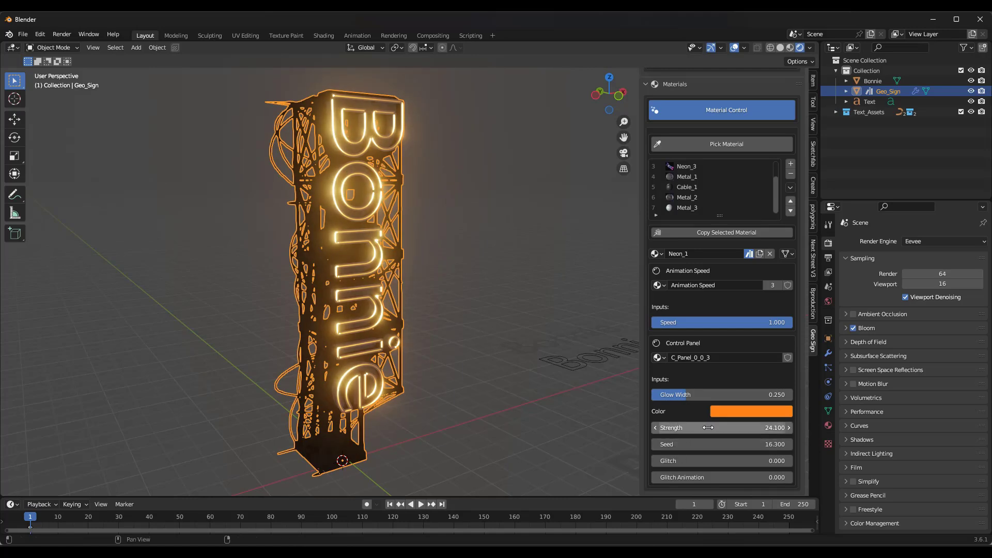
Step: Set the Neon_1 material's Glow Width to 0.454 and both Glitch and Glitch Animation to 1
left_click_drag(682, 396, 715, 395)
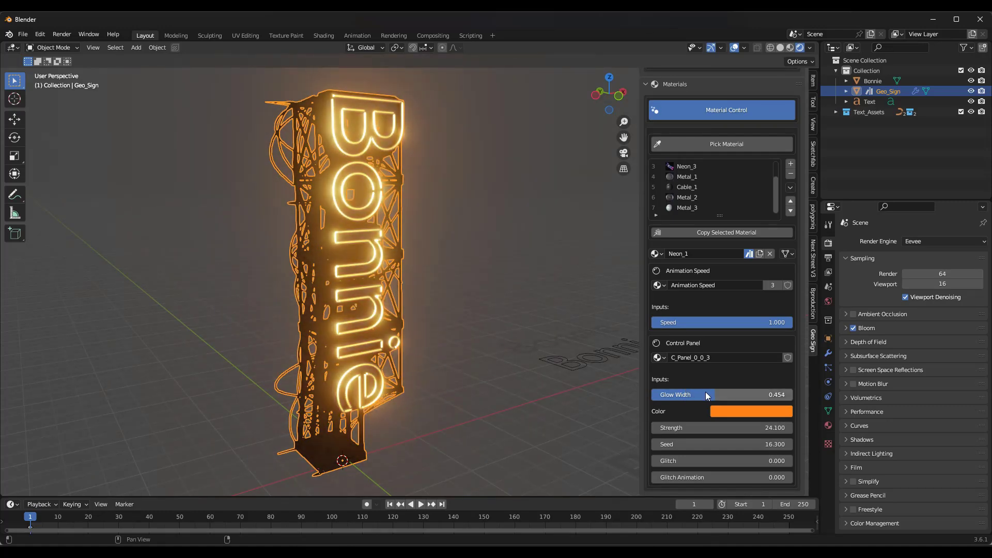
left_click_drag(666, 461, 771, 461)
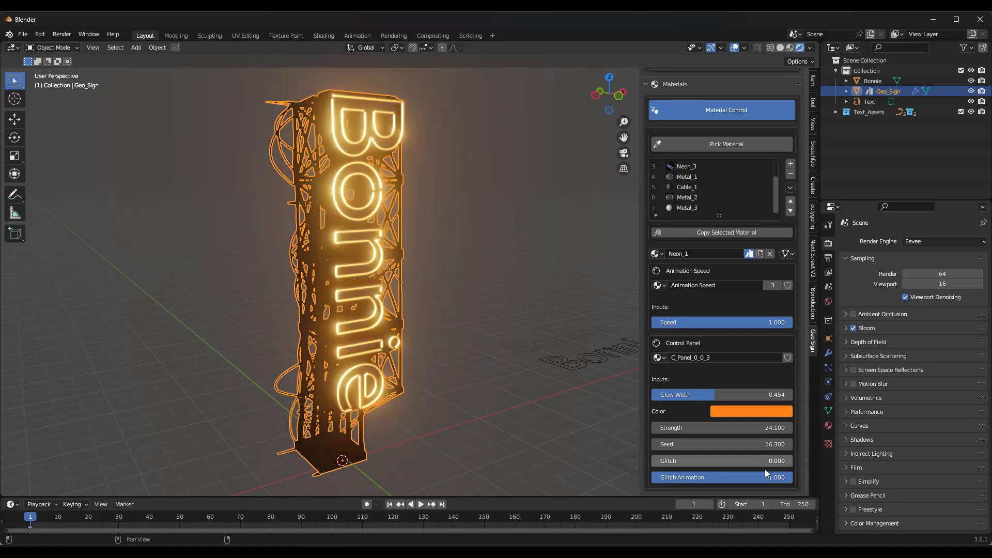
left_click_drag(688, 461, 792, 460)
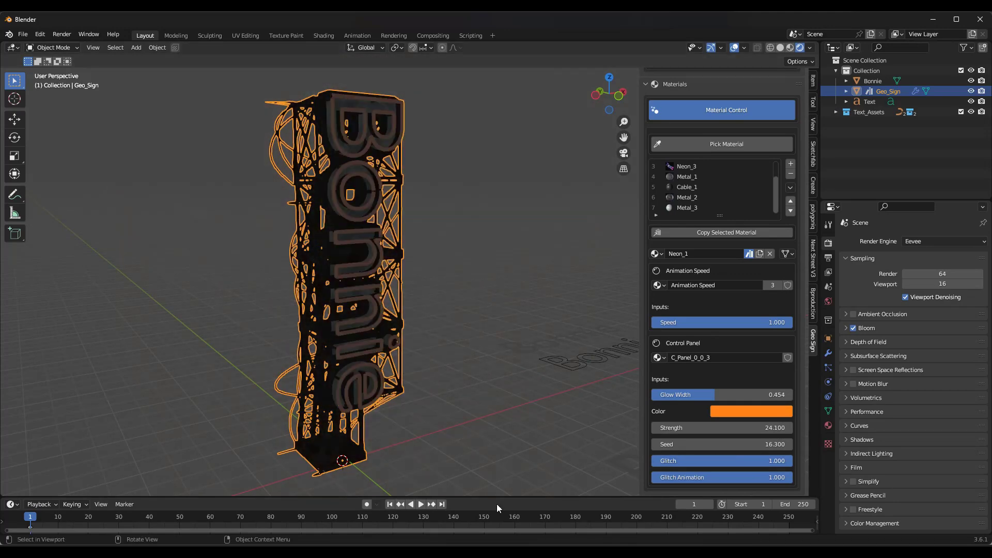
Step: Set the Neon_1 material's Glitch to 0.531 and Glitch Animation to 0.127, playing the animation to check the flicker
left_click(420, 504)
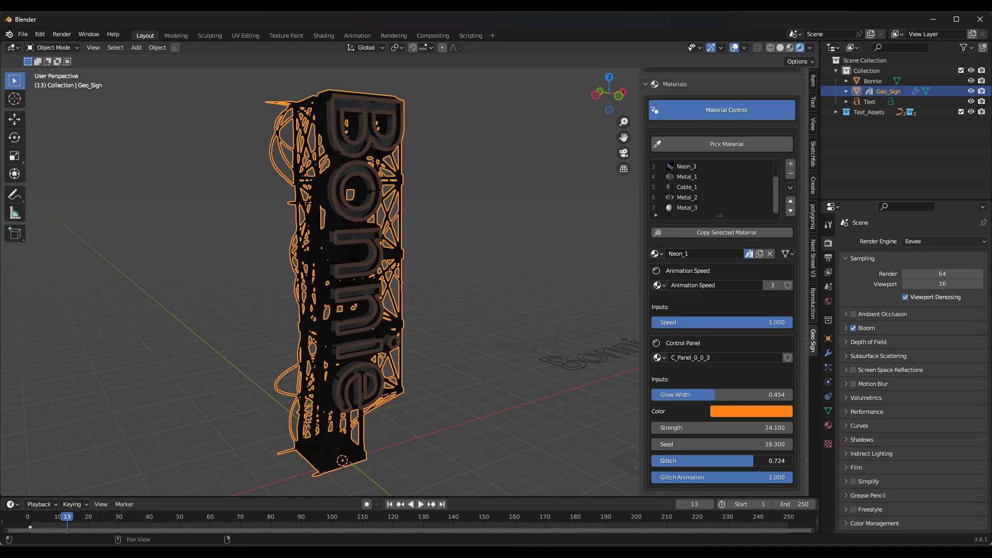
left_click_drag(761, 460, 725, 460)
left_click(420, 504)
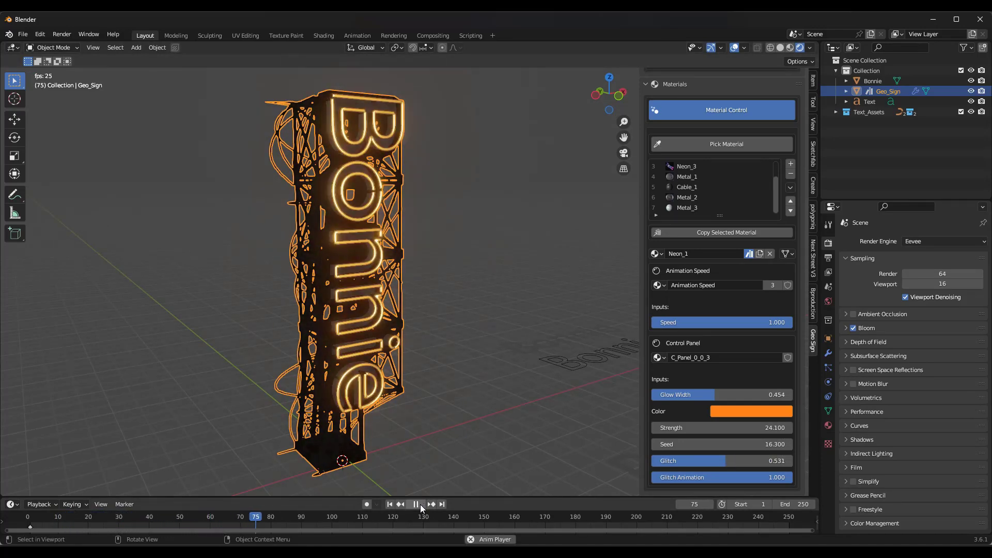
left_click_drag(786, 477, 669, 477)
left_click(416, 504)
left_click(388, 504)
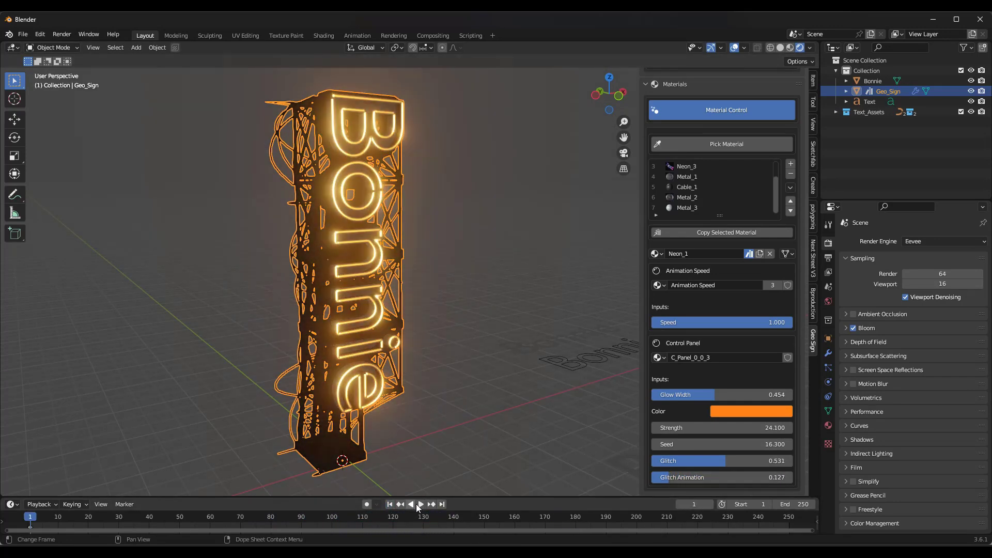
left_click(417, 504)
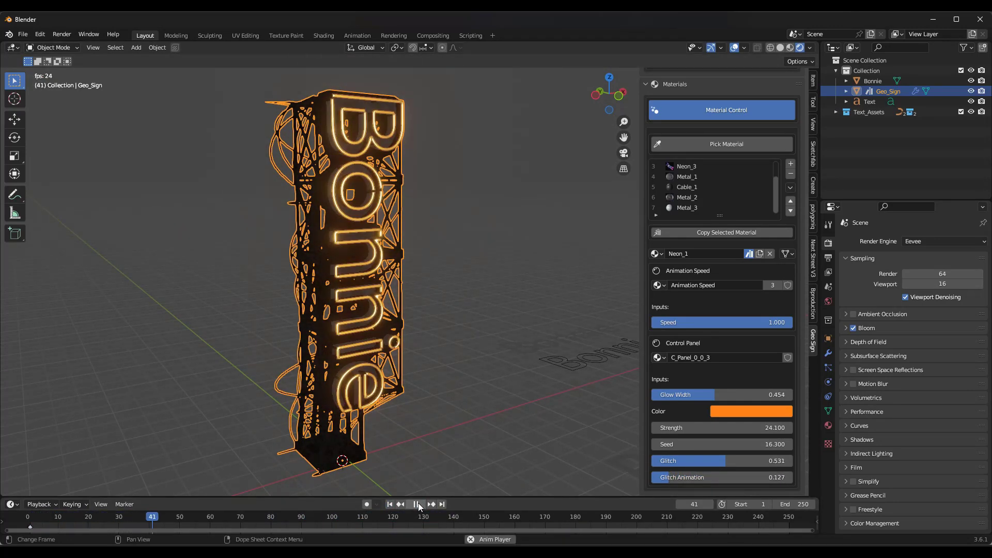
left_click(418, 504)
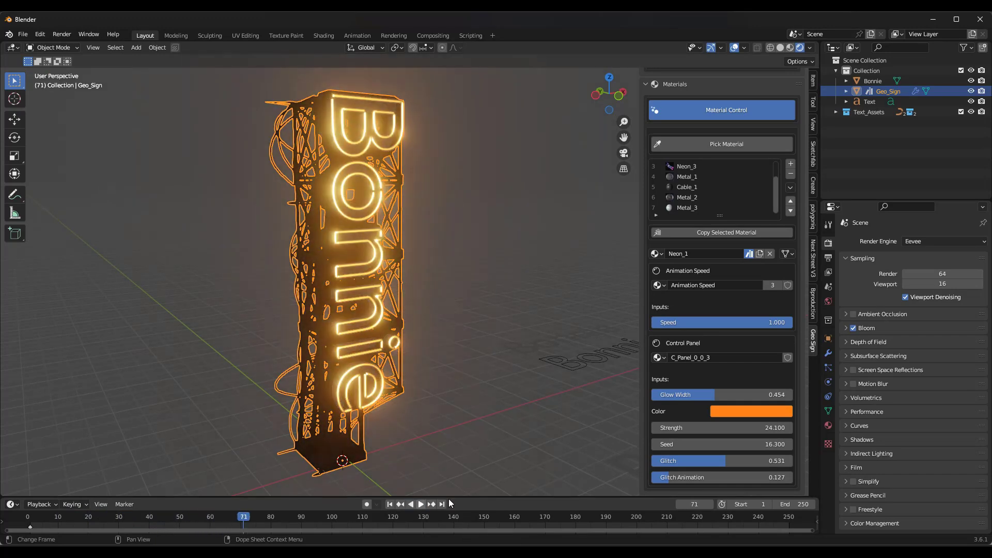
Step: Try Glitch at 0.055 and 0.433 with playback, settle on 0.284, and stop the animation
left_click_drag(720, 460, 657, 460)
left_click(420, 505)
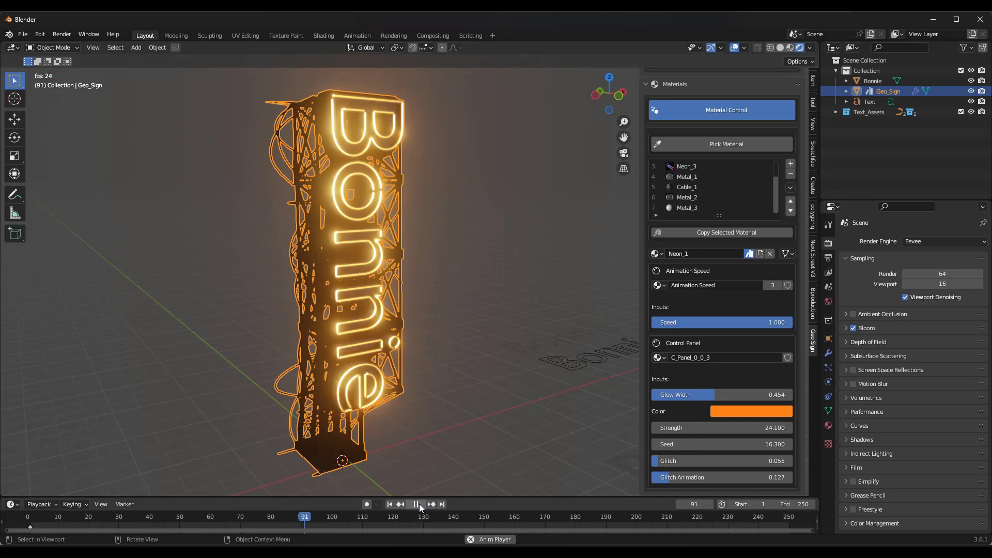
left_click(419, 504)
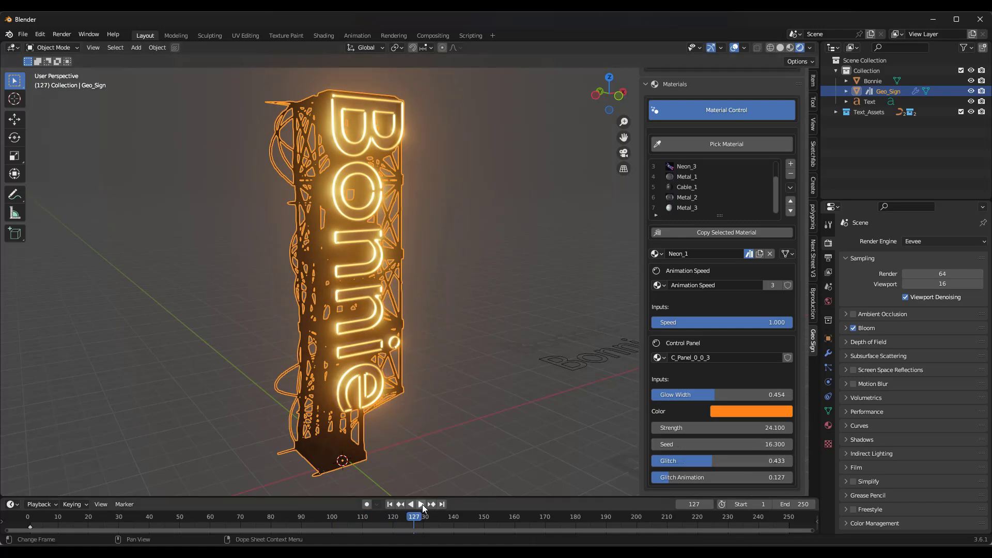
left_click(421, 504)
left_click_drag(713, 460, 690, 460)
left_click(422, 506)
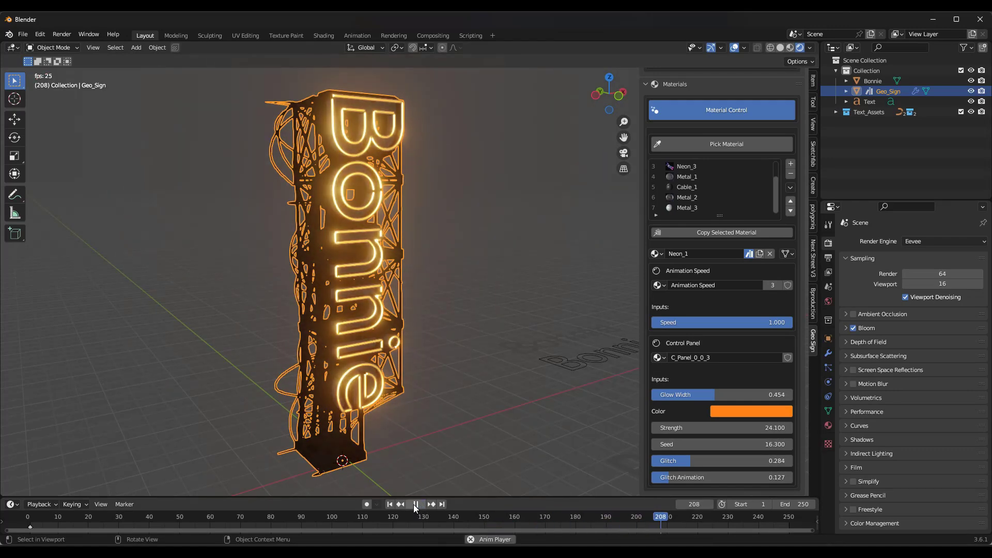
left_click(415, 504)
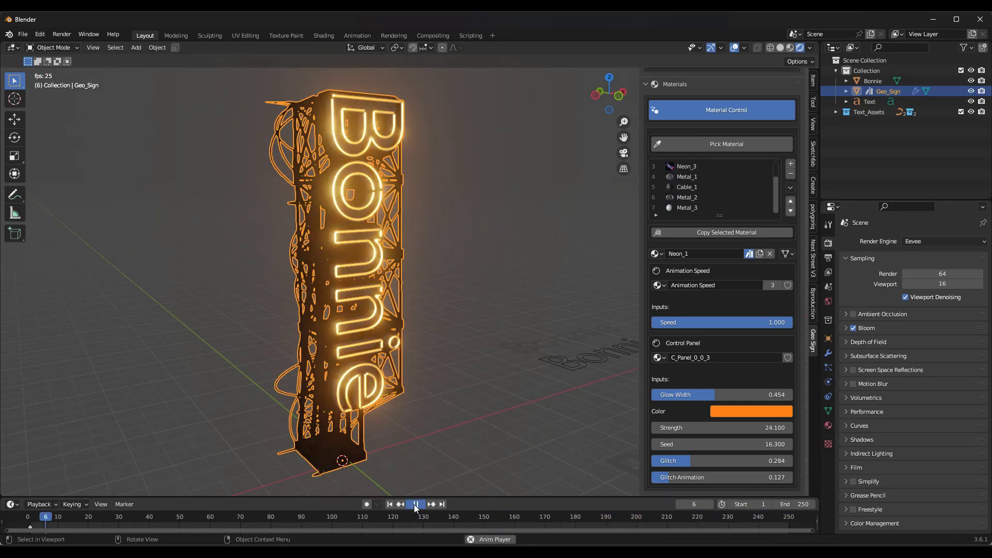
Step: Change the Neon_1 color to blue-violet and switch the sign's Light Type from tubing to small bulbs
left_click(739, 414)
mouse_move(750, 302)
left_mouse_down()
mouse_move(734, 285)
mouse_move(775, 277)
mouse_move(784, 287)
mouse_move(773, 284)
left_mouse_up()
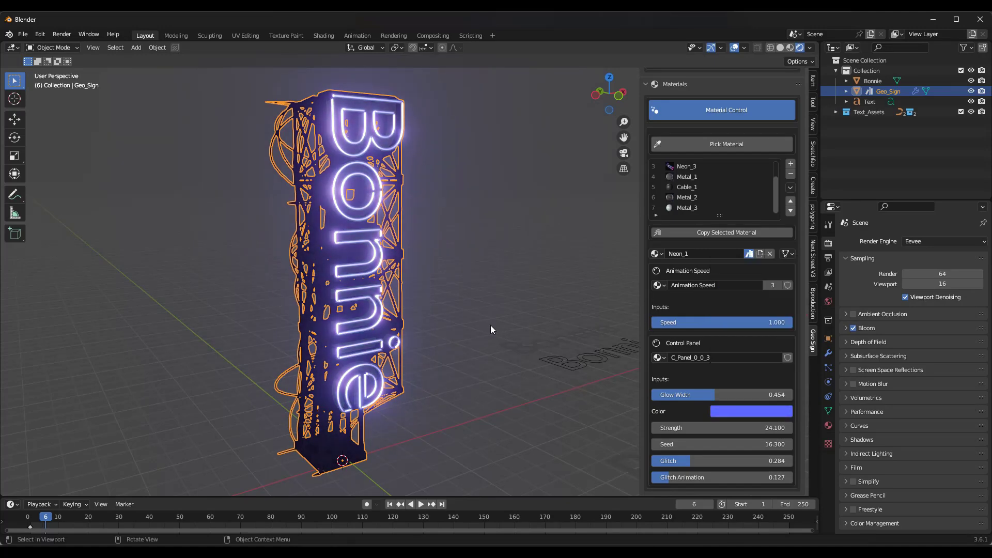
scroll(729, 194, "up", 10)
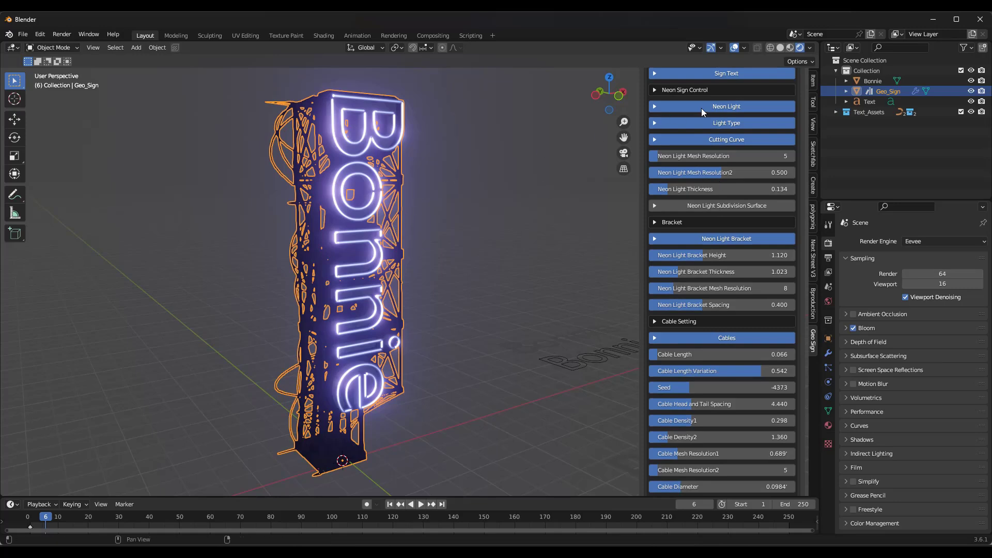
left_click(710, 122)
scroll(336, 184, "up", 8)
scroll(338, 185, "down", 8)
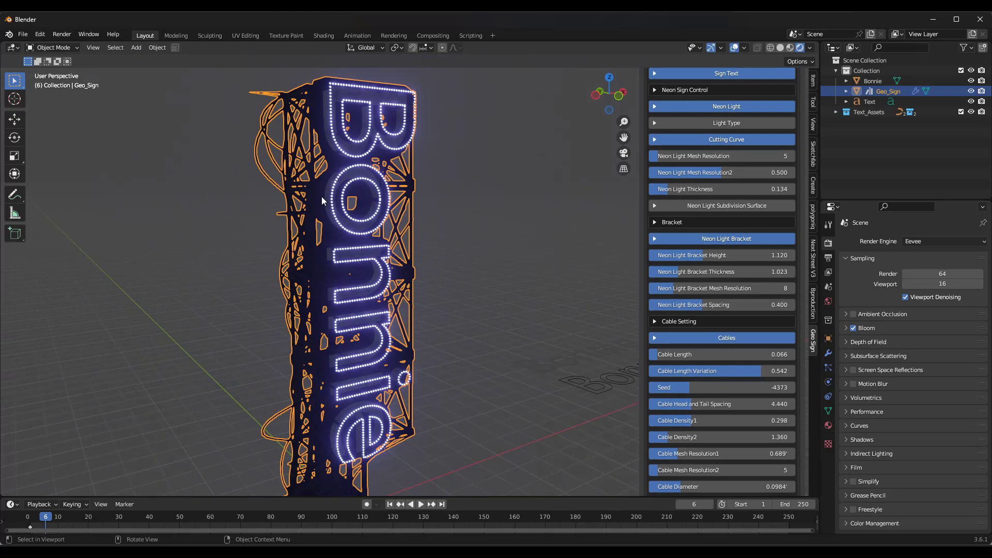
Step: Set Cable Length Variation to 0.247, cable Seed to -3671, and Cross Bracing Diameter to 1.154 with Quantity Adjustment -2.589
scroll(321, 200, "down", 1)
scroll(723, 242, "down", 5)
left_click_drag(735, 255, 460, 300)
scroll(722, 339, "down", 8)
mouse_move(451, 248)
left_mouse_down()
mouse_move(468, 248)
mouse_move(455, 252)
left_mouse_up()
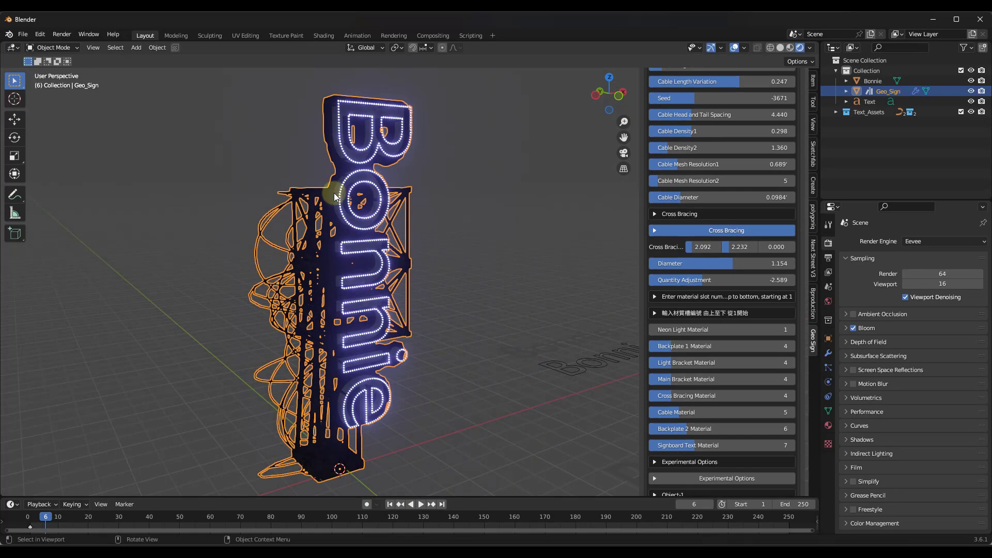
Step: Examine the sign's overall shape, its material slot assignments and the Experimental Options for additional objects
scroll(336, 196, "down", 3)
middle_click_drag(379, 216, 408, 218)
scroll(407, 218, "down", 3)
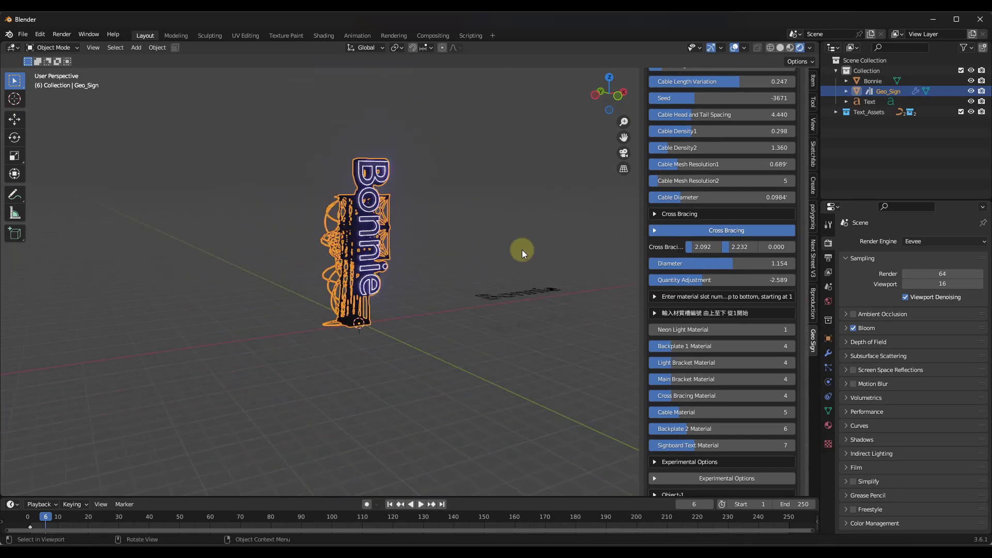
left_click_drag(701, 335, 587, 333)
scroll(389, 201, "up", 3)
scroll(705, 349, "down", 10)
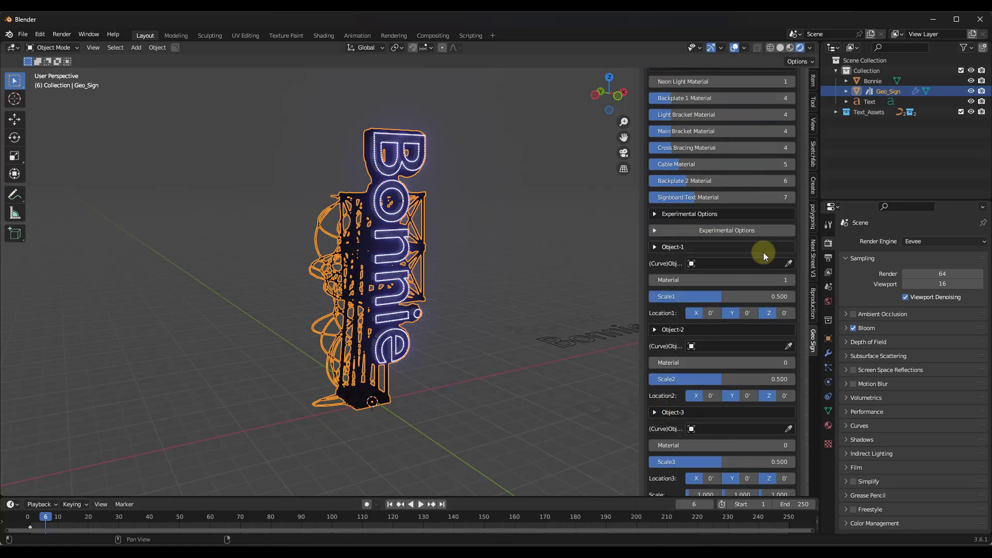
scroll(763, 252, "up", 10)
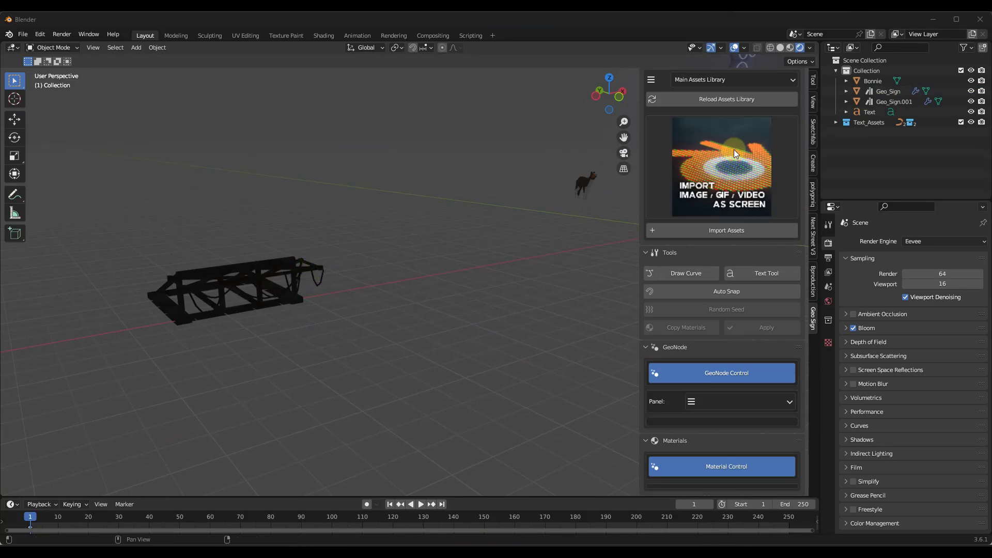
Step: Import the Bonniefall18 image into the scene using the library's image / GIF / video as screen asset
scroll(739, 177, "up", 2)
left_click(720, 207)
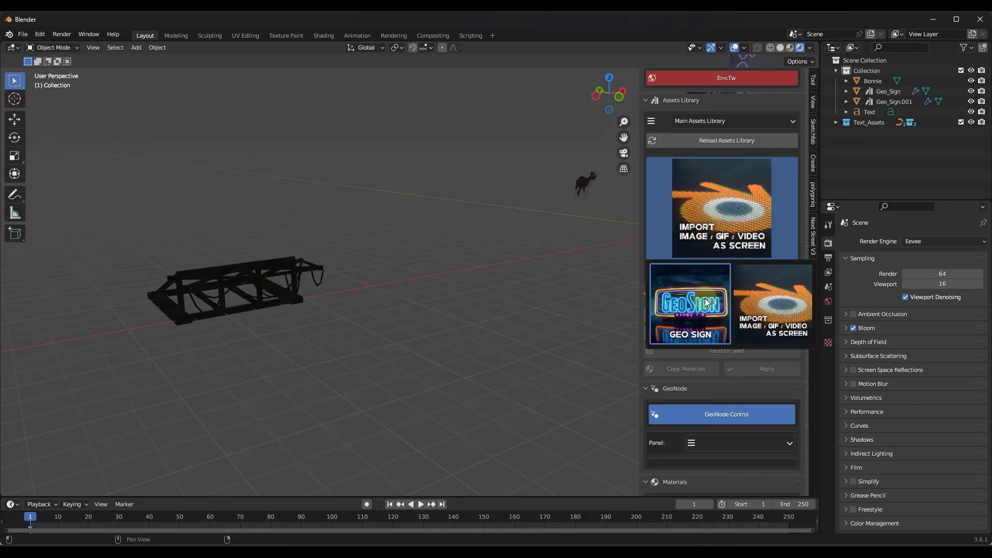
left_click(773, 308)
left_click(719, 278)
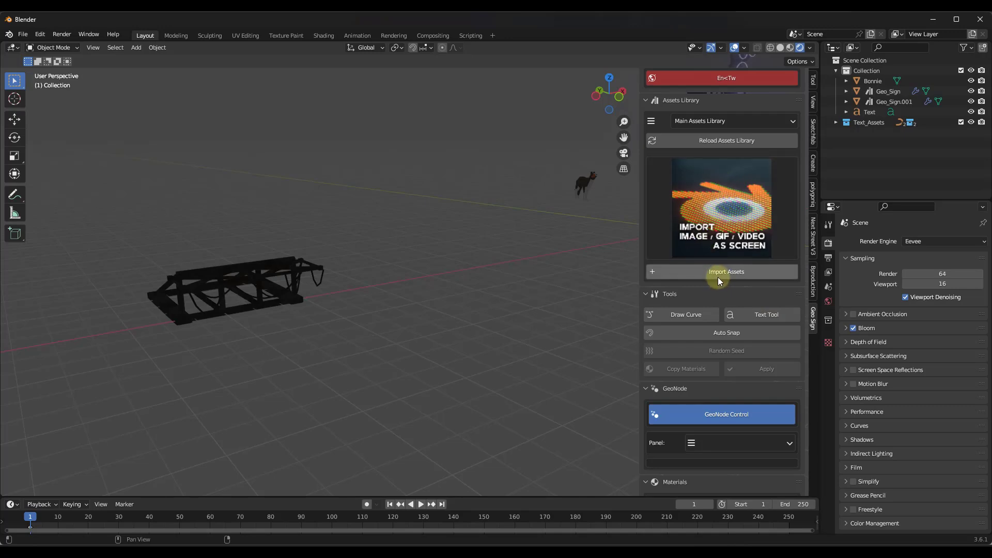
left_click(718, 278)
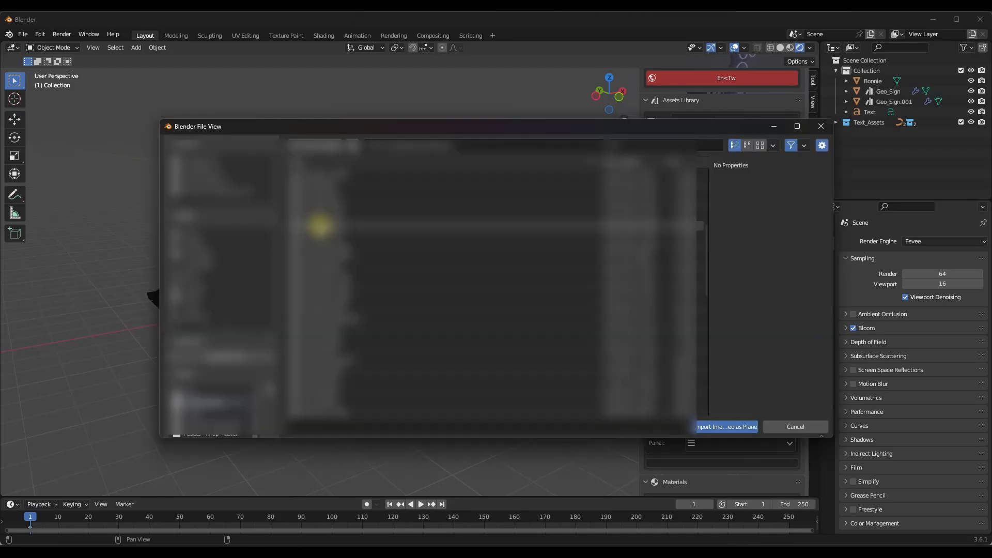
double_click(318, 224)
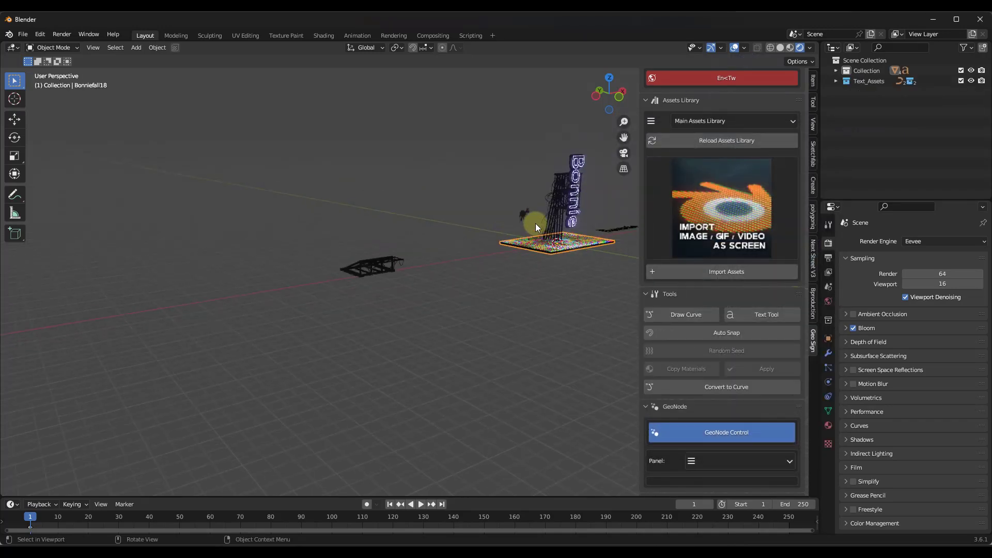
Step: Move the imported image screen -17.774' along the X axis, away from the neon sign
middle_click_drag(499, 251, 496, 254)
key("g")
key("y")
key("x")
left_click(418, 278)
Step: Shift the image screen 6.6002' along X so it lies between the empty sign base and the neon sign
scroll(424, 260, "up", 7)
scroll(422, 263, "down", 2)
mouse_move(424, 263)
middle_mouse_down()
mouse_move(425, 339)
mouse_move(435, 268)
middle_mouse_up()
scroll(435, 267, "down", 3)
key("g")
key("y")
key("x")
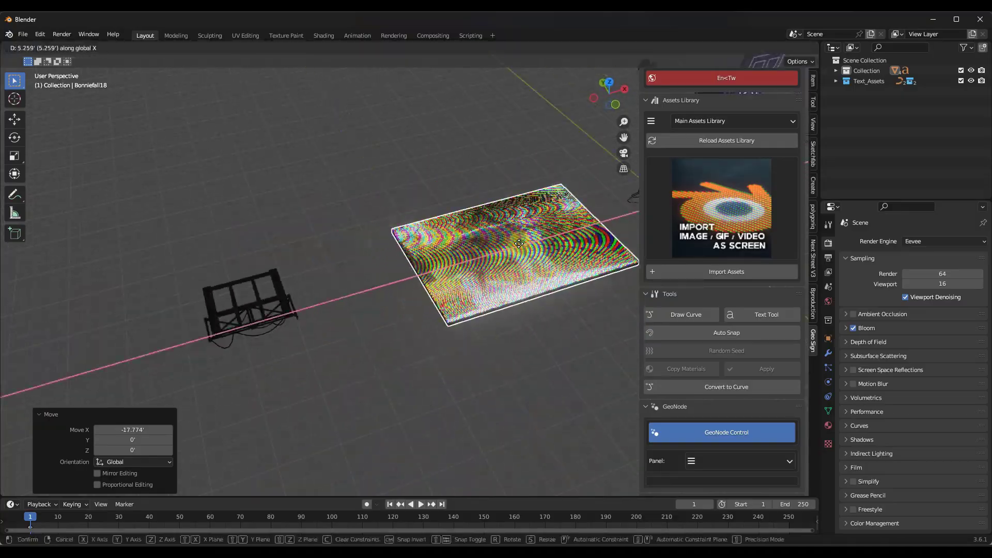
left_click(524, 238)
mouse_move(524, 237)
middle_mouse_down()
mouse_move(596, 222)
mouse_move(528, 227)
middle_mouse_up()
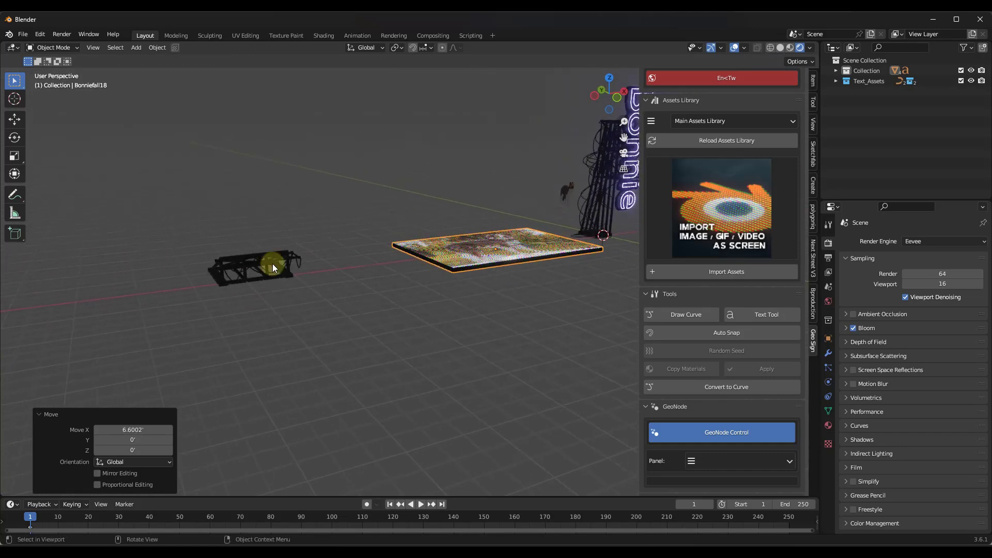
Step: On the empty sign base, turn off OBJ/Collection, keep CURVE/MESH on, and assign Bonniefall18 as the Mesh Object
left_click(286, 272)
scroll(739, 274, "down", 15)
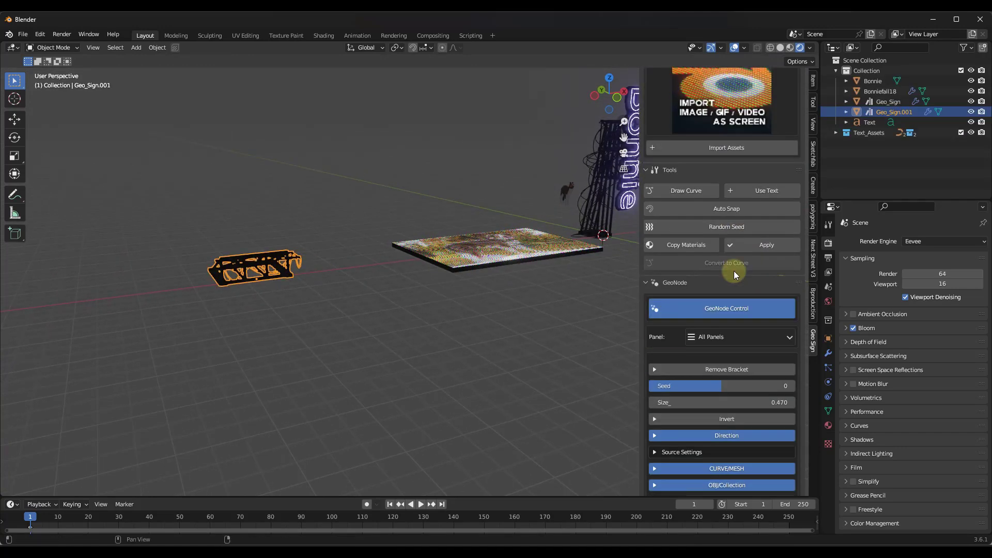
left_click(699, 262)
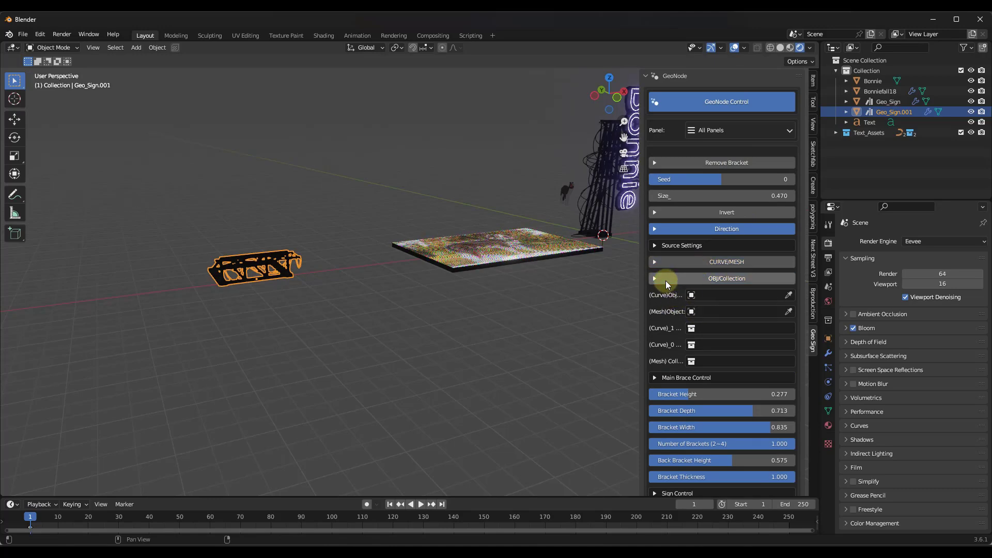
left_click(734, 263)
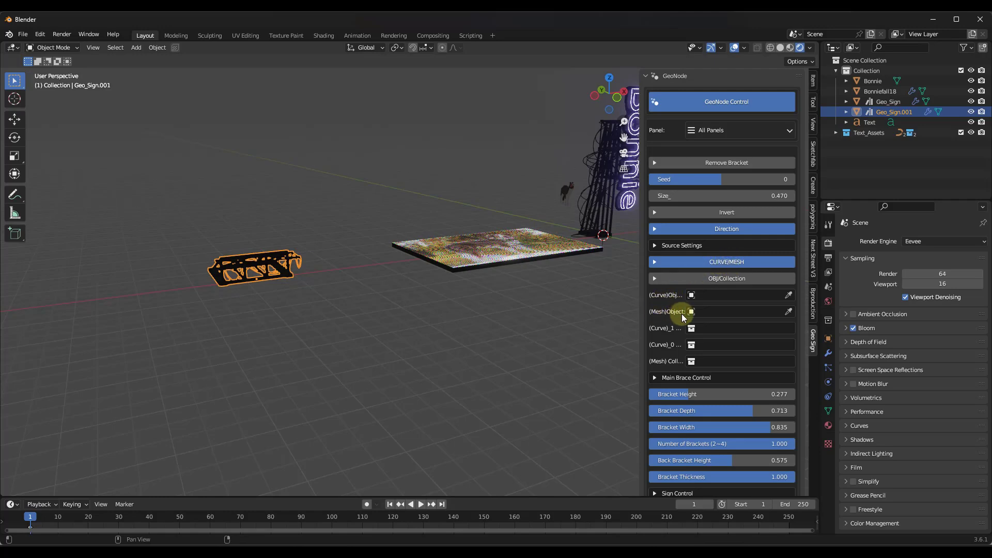
left_click(491, 244)
Step: Inspect the image screen mounted on its base and review the sign's bracket, backplate, neon and cable settings
middle_click_drag(316, 231, 243, 141)
scroll(244, 141, "up", 2)
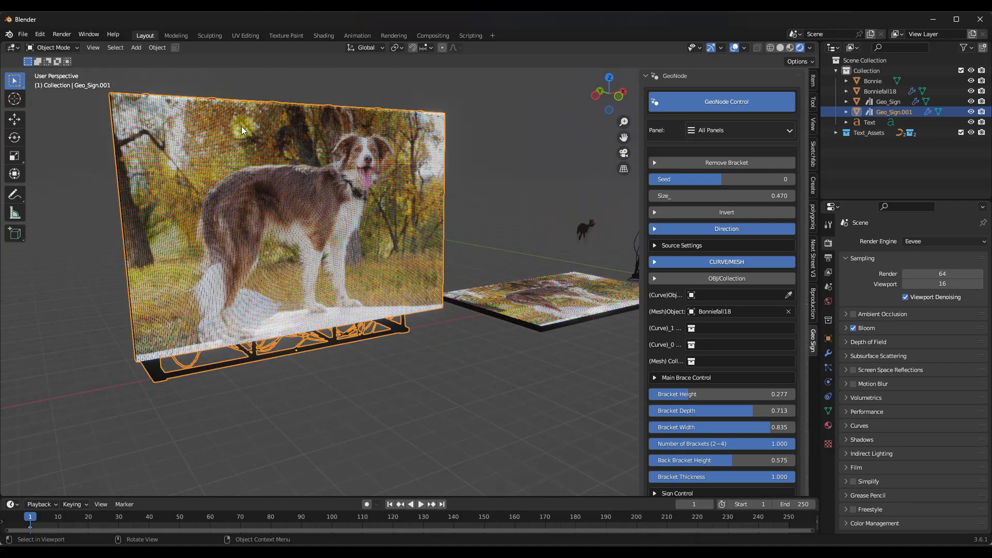
scroll(233, 126, "down", 1)
scroll(225, 120, "up", 2)
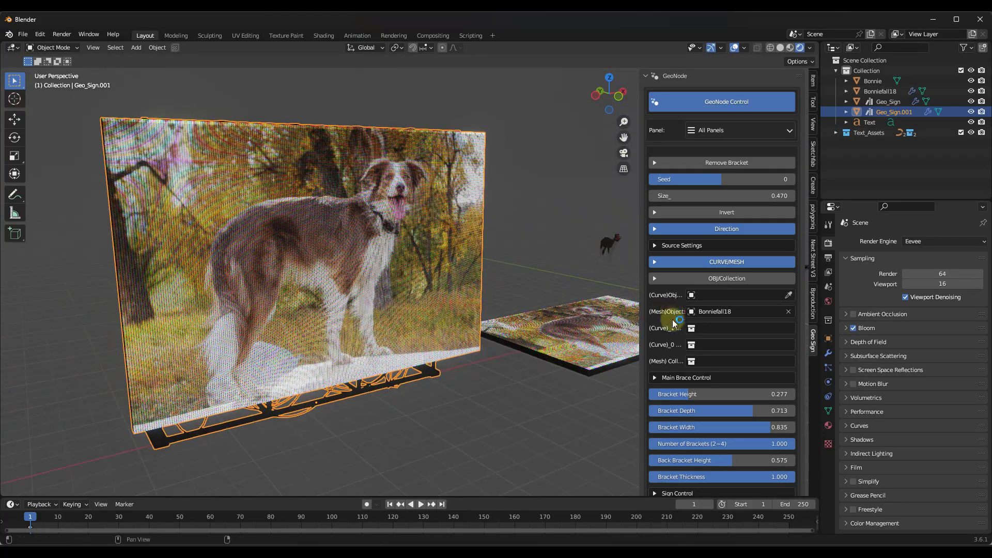
scroll(665, 336, "down", 6)
scroll(666, 341, "down", 20)
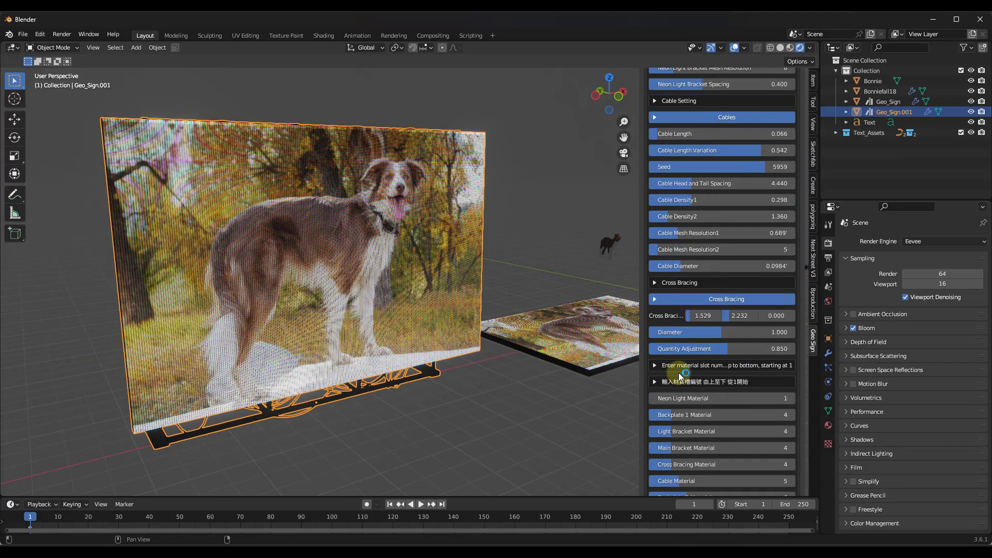
scroll(687, 369, "up", 9)
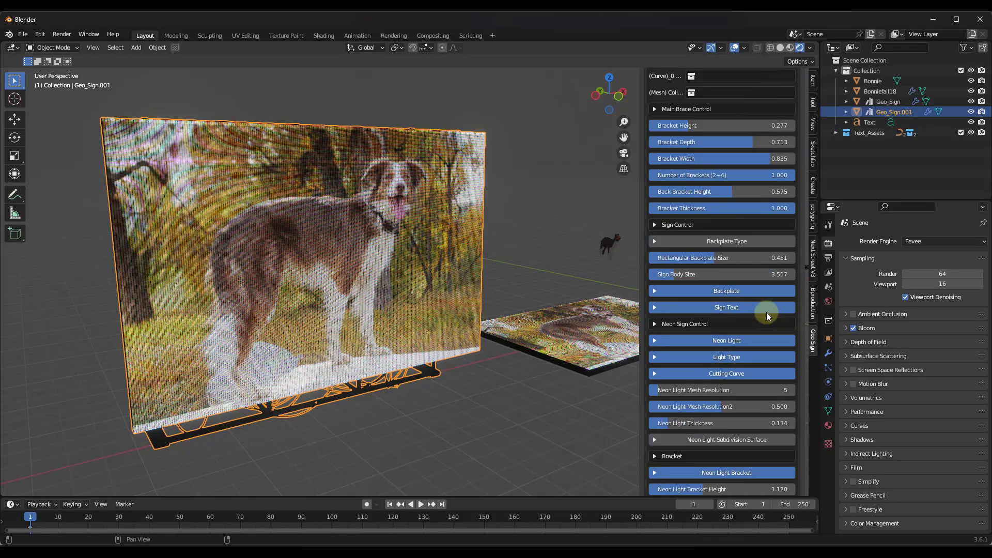
Step: Select the flat image screen and set its Screen Shader Scale to 0.431
left_click(540, 313)
middle_click_drag(548, 326, 407, 334, "shift")
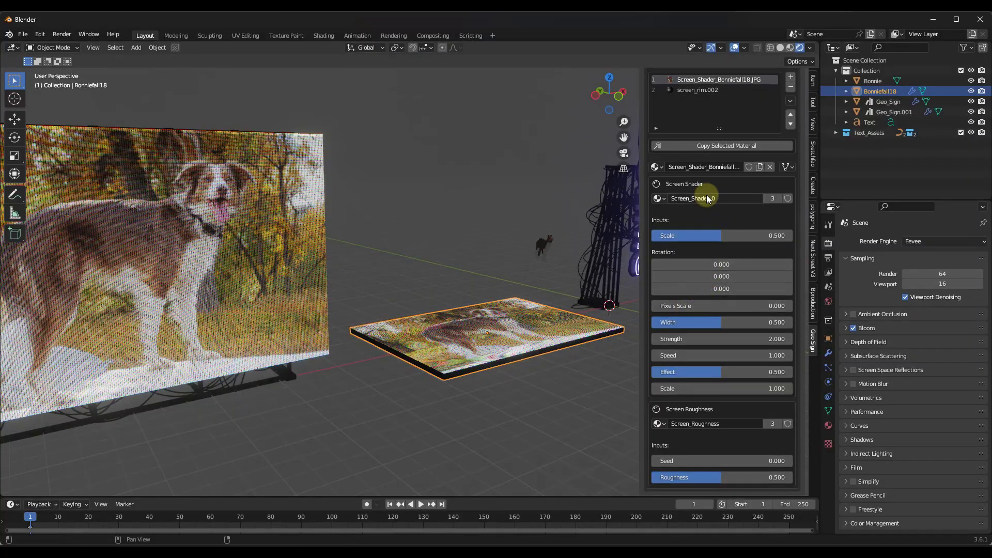
left_click_drag(720, 241, 388, 489)
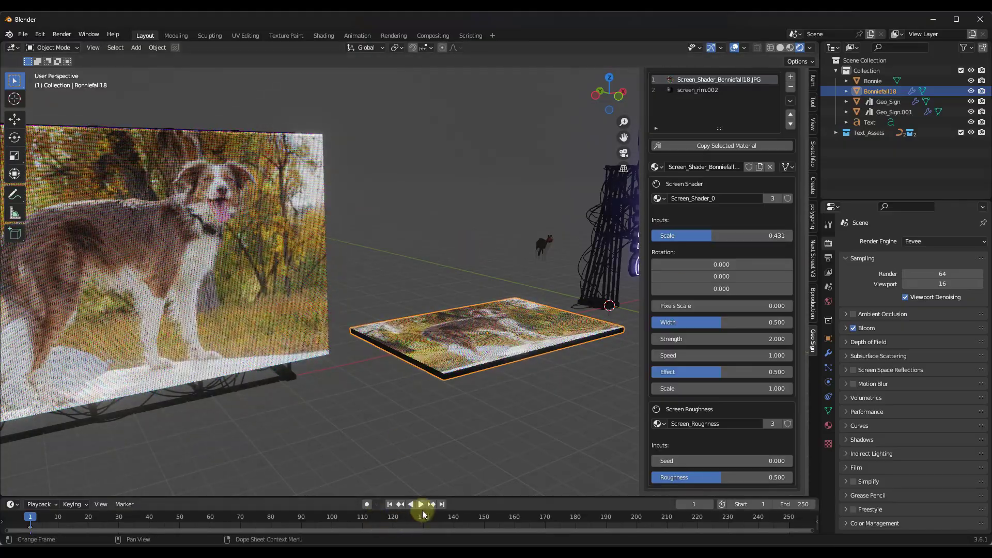
Step: Play the screen animation, set the Screen Shader Speed to 9.9, and stop playback
left_click(420, 505)
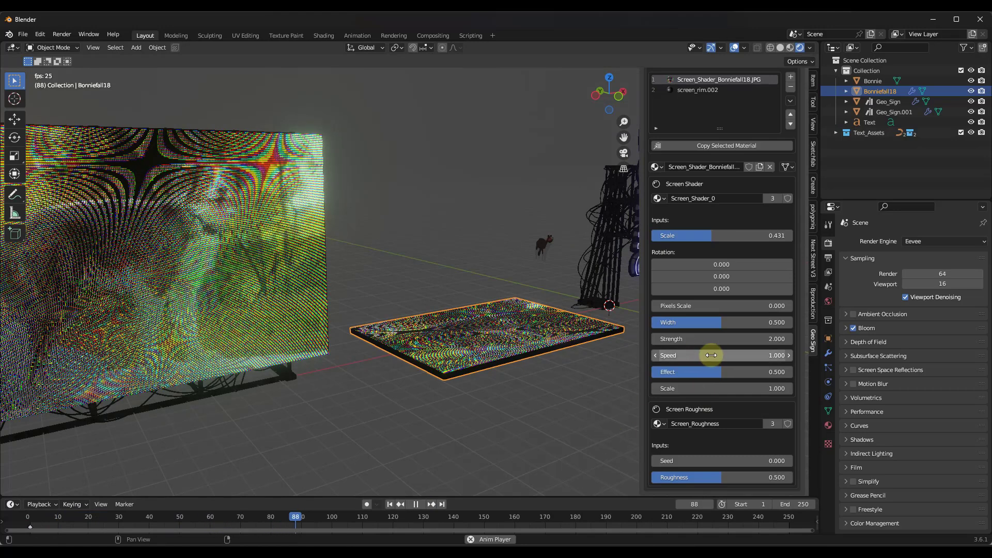
left_click_drag(717, 354, 522, 229)
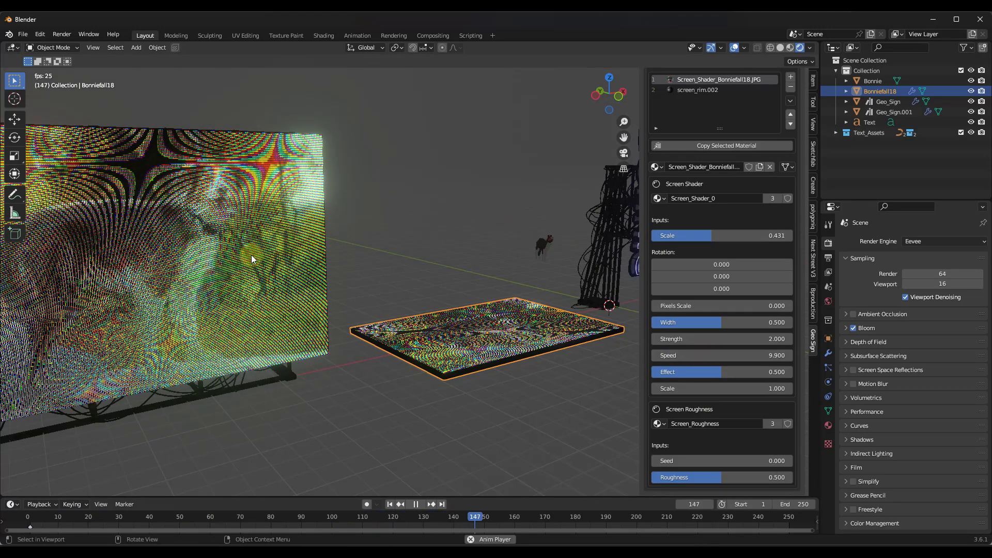
left_click(414, 502)
Step: Examine the mounted image screen from several distances and angles, and select its sign object
scroll(327, 212, "down", 3)
scroll(330, 212, "up", 2)
middle_click_drag(332, 212, 340, 209)
scroll(351, 205, "down", 4)
scroll(364, 193, "up", 4)
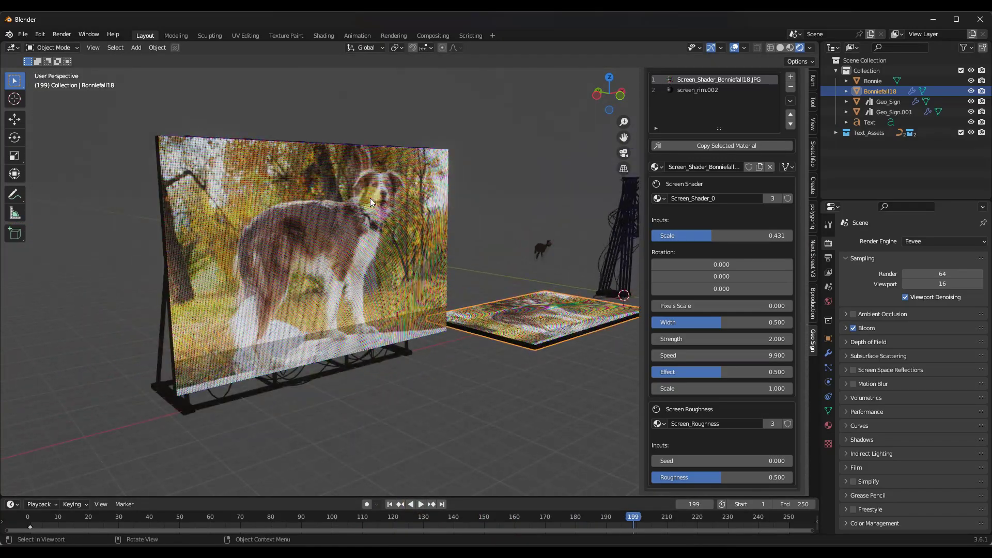
middle_click_drag(364, 288, 371, 288)
left_click(188, 403)
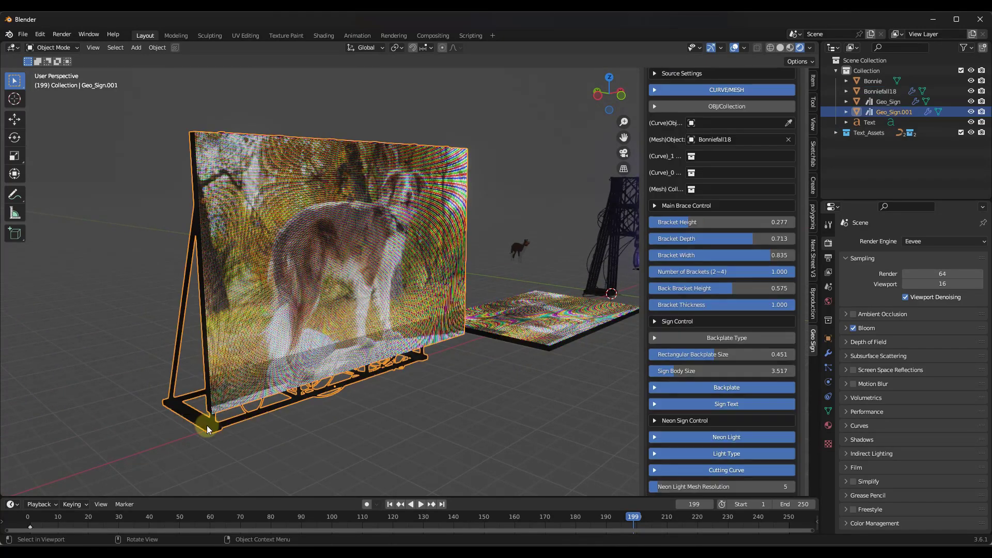
Step: Set the image screen sign's first two Cross Bracing values to 3.923 and 1.950
scroll(730, 357, "down", 10)
scroll(732, 363, "down", 1)
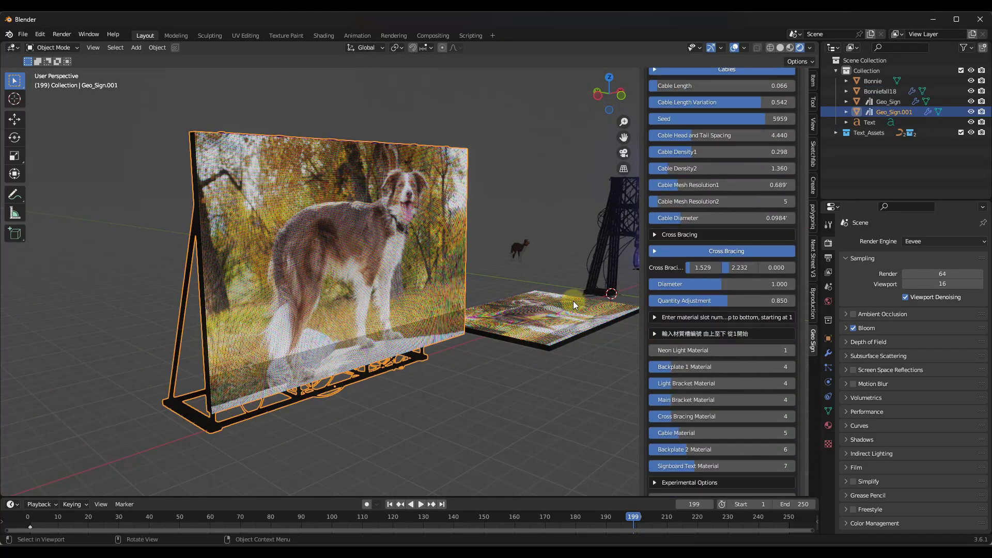
left_click_drag(696, 268, 740, 268)
middle_click_drag(630, 286, 407, 285)
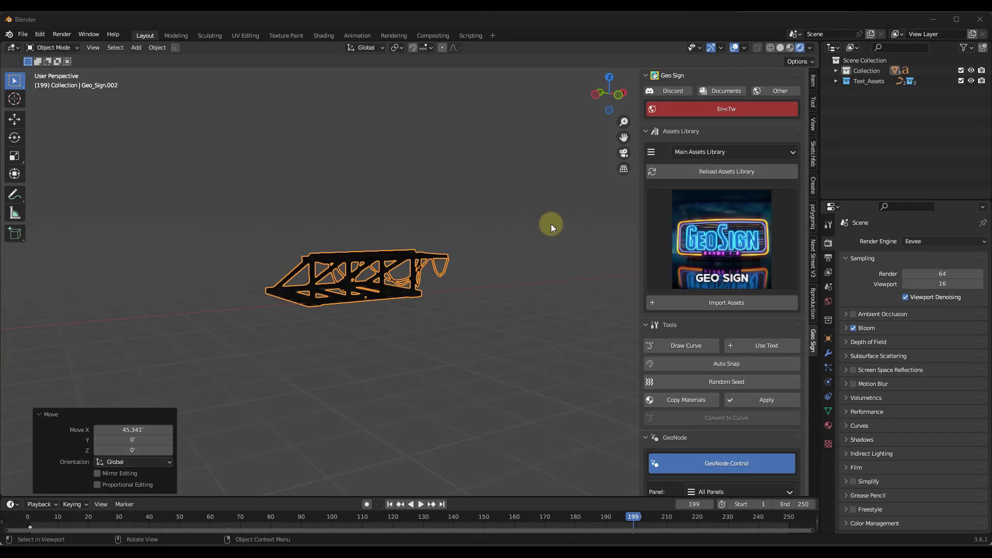
Step: Choose the Sign Text Assets Library and import the Comprehensive Sign Assets Pack A into the new sign
left_click(720, 150)
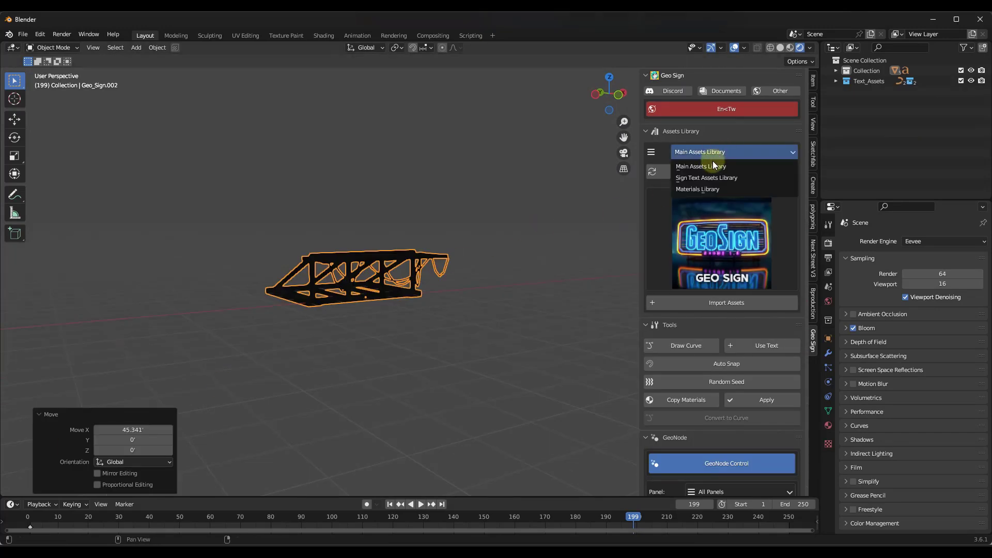
left_click(710, 179)
middle_click_drag(415, 277, 341, 273)
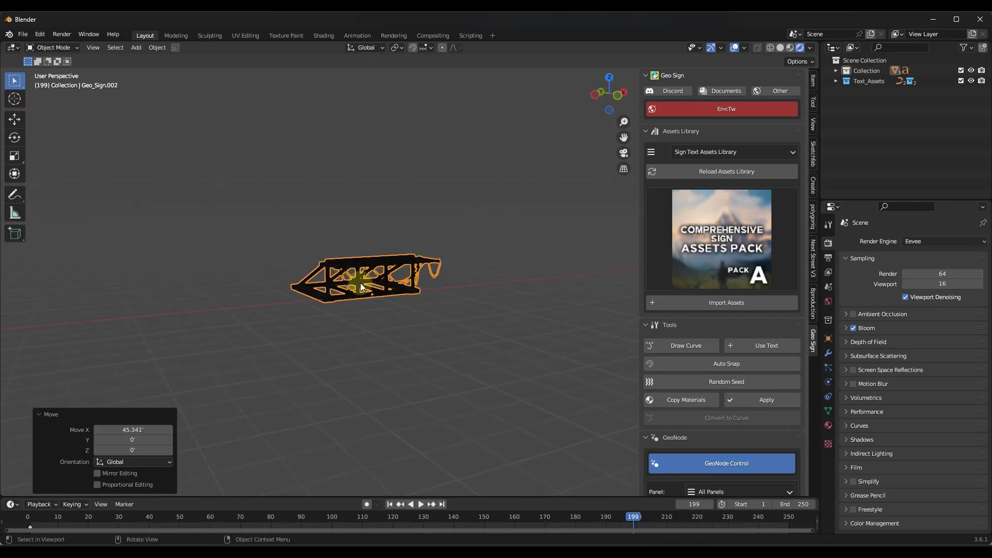
left_click(722, 306)
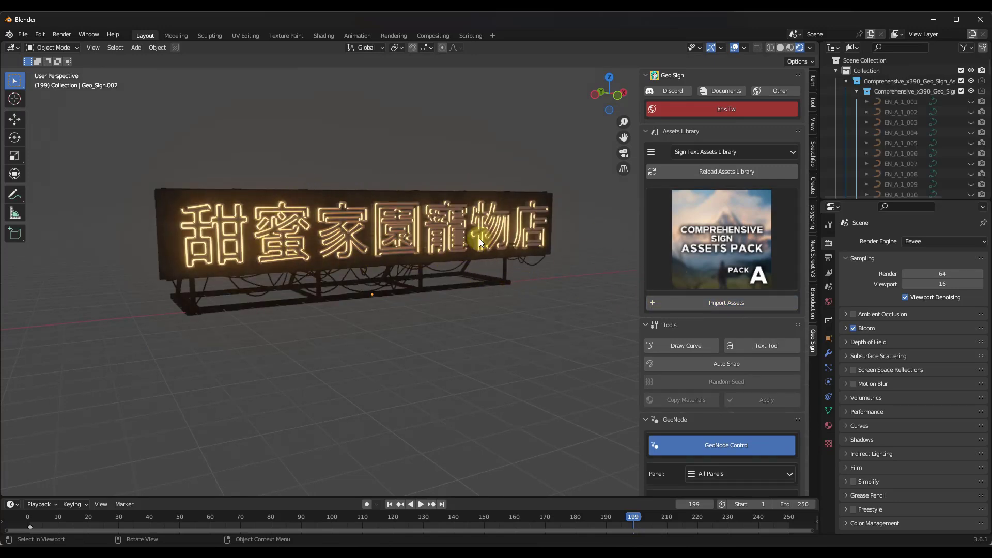
middle_click_drag(403, 228, 379, 244)
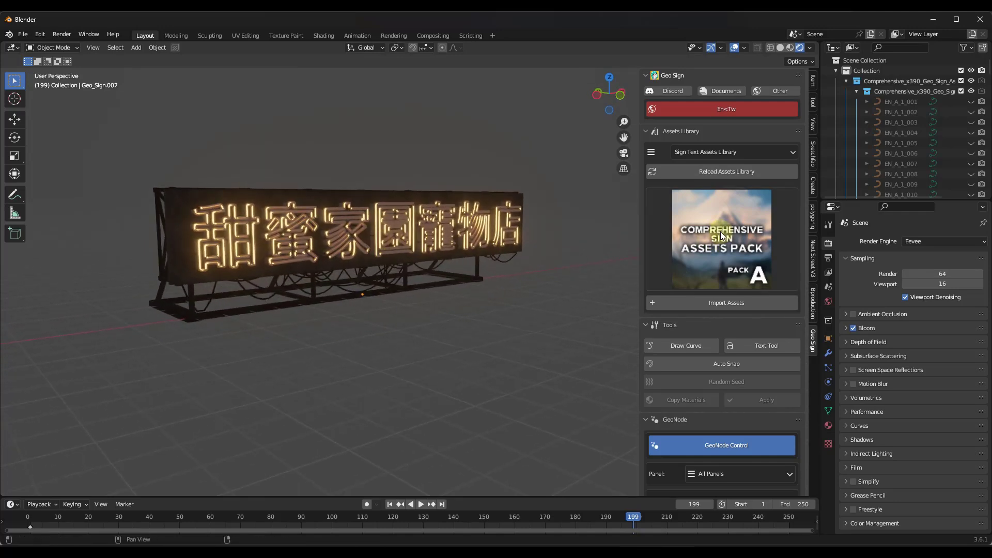
Step: Select the new neon sign and randomize its seed repeatedly to cycle through the pack's multilingual sign texts
left_click(403, 233)
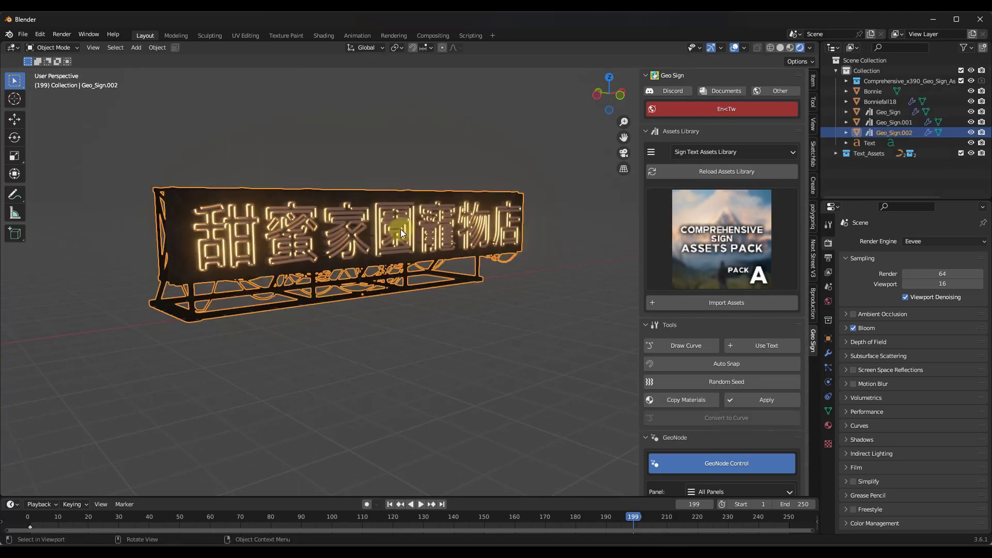
left_click(739, 379)
left_click(739, 379)
left_click(738, 379)
left_click(738, 379)
left_click(739, 380)
left_click(739, 380)
left_click(738, 380)
left_click(739, 380)
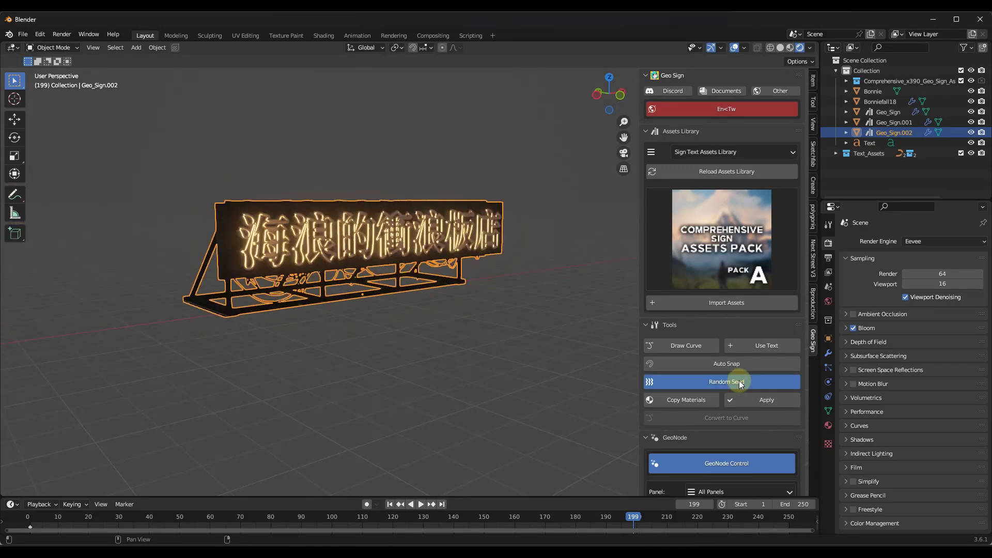
left_click(739, 381)
scroll(483, 241, "down", 5)
middle_click_drag(483, 242, 469, 240)
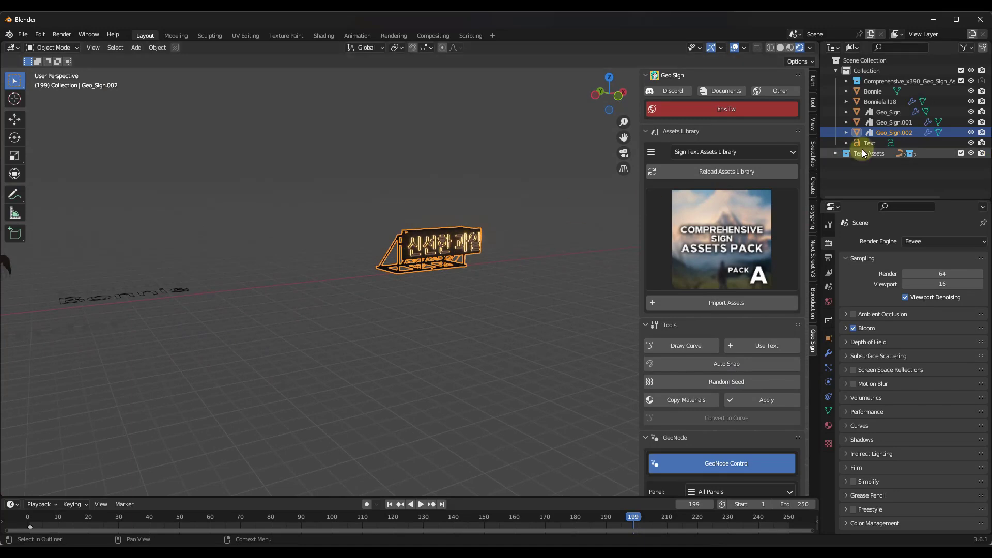
Step: Unhide the EN_A_1_001 text curve in the Comprehensive pack's collection, examine it in the scene, and collapse the collection
left_click(846, 80)
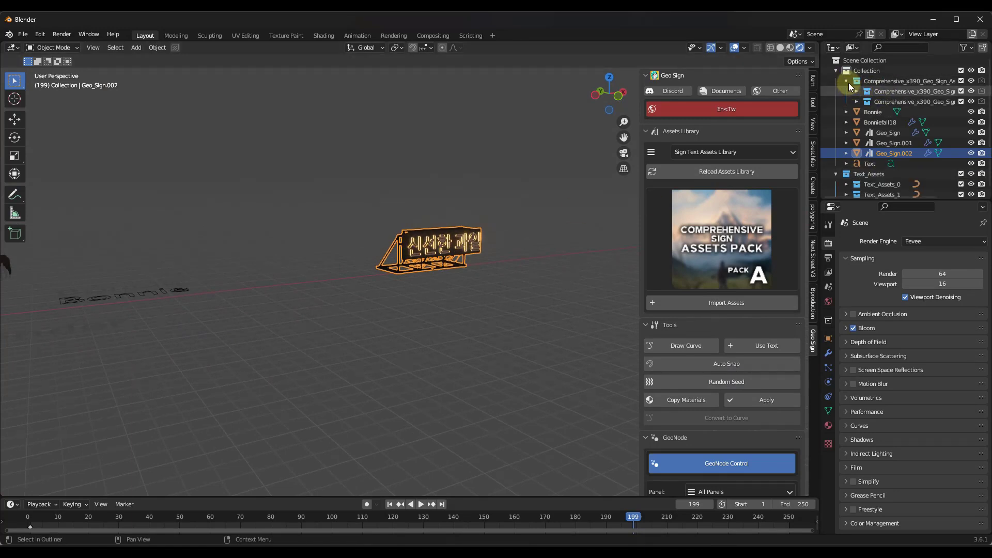
left_click(856, 91)
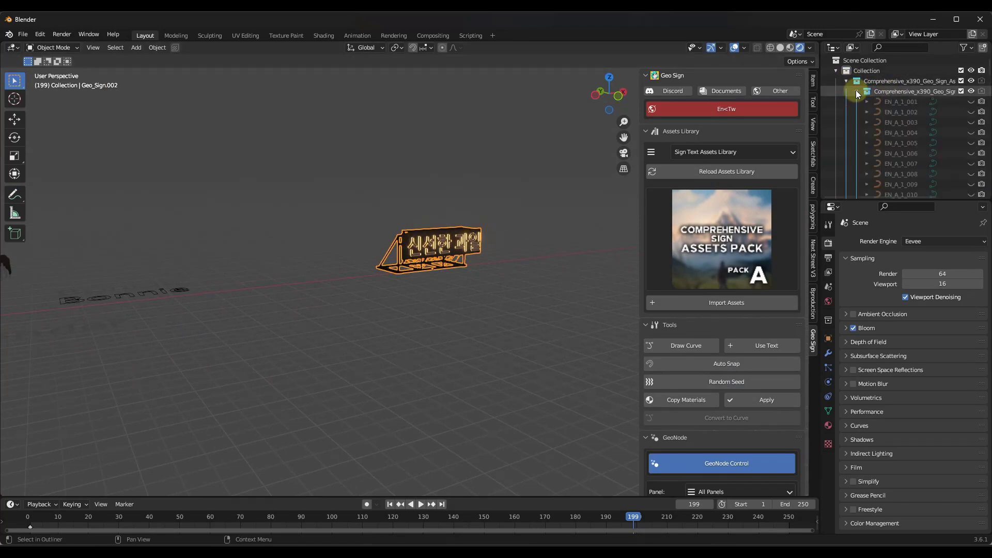
left_click(970, 102)
scroll(530, 258, "down", 5)
middle_click_drag(530, 258, 496, 294)
scroll(496, 295, "down", 5)
scroll(523, 256, "up", 6)
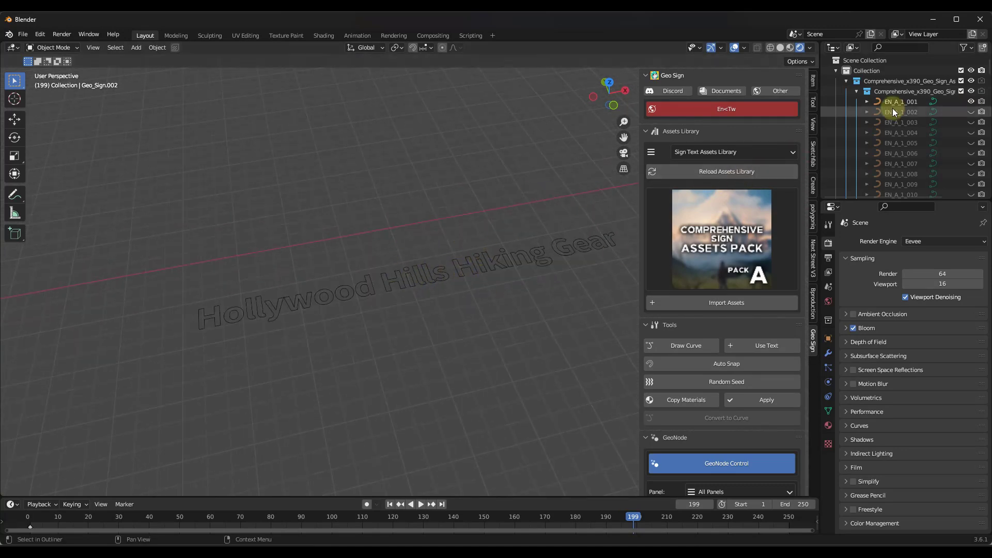
scroll(507, 259, "down", 3)
scroll(411, 229, "up", 8)
middle_click_drag(426, 271, 372, 256)
left_click(856, 91)
left_click(846, 81)
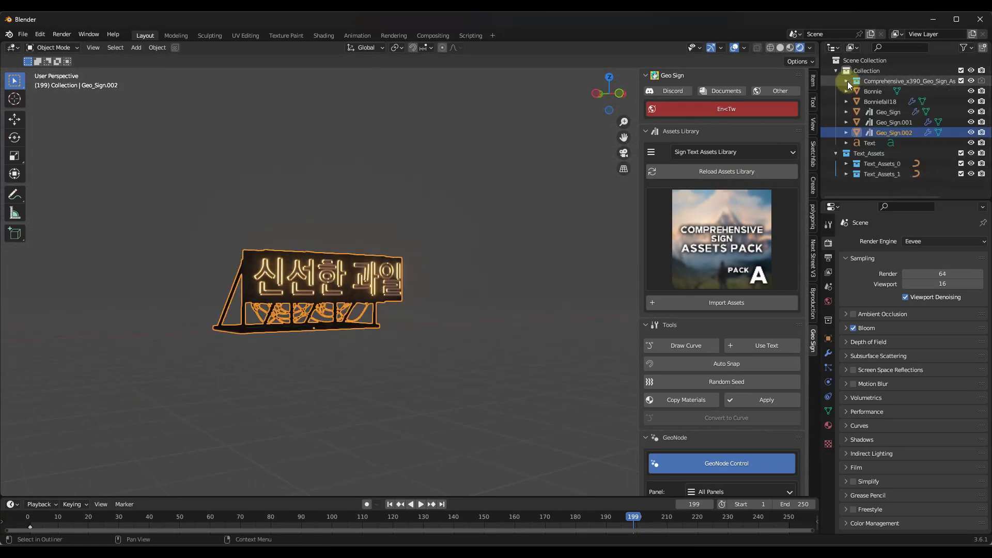
Step: Randomize the neon sign's seed several more times until it displays "Fairfax District Fashion Finds"
left_click(720, 385)
left_click(720, 384)
left_click(720, 384)
left_click(720, 384)
left_click(720, 384)
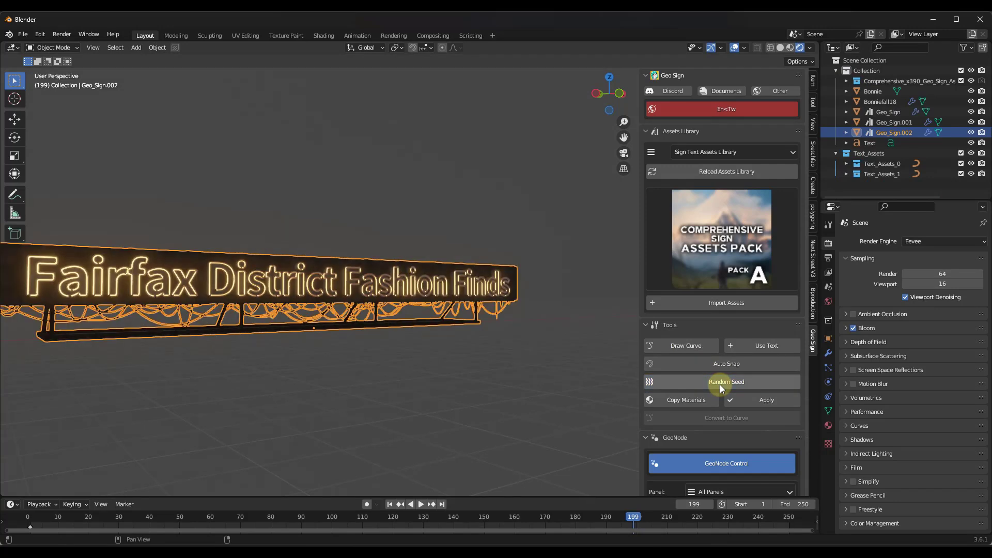
scroll(422, 267, "down", 3)
Step: Import the Japan Sign Assets Pack A for the neon sign and collapse its new collection
left_click(715, 204)
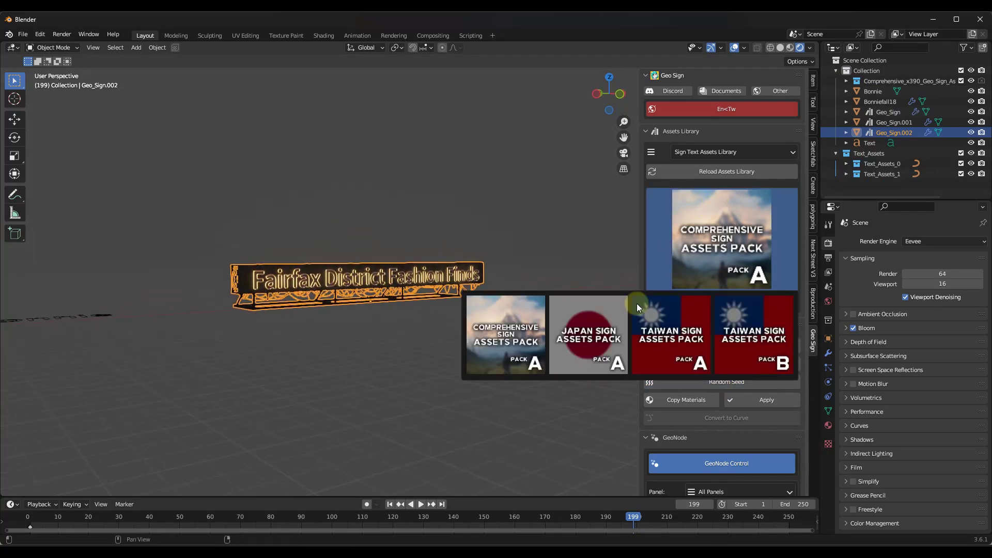
left_click(594, 340)
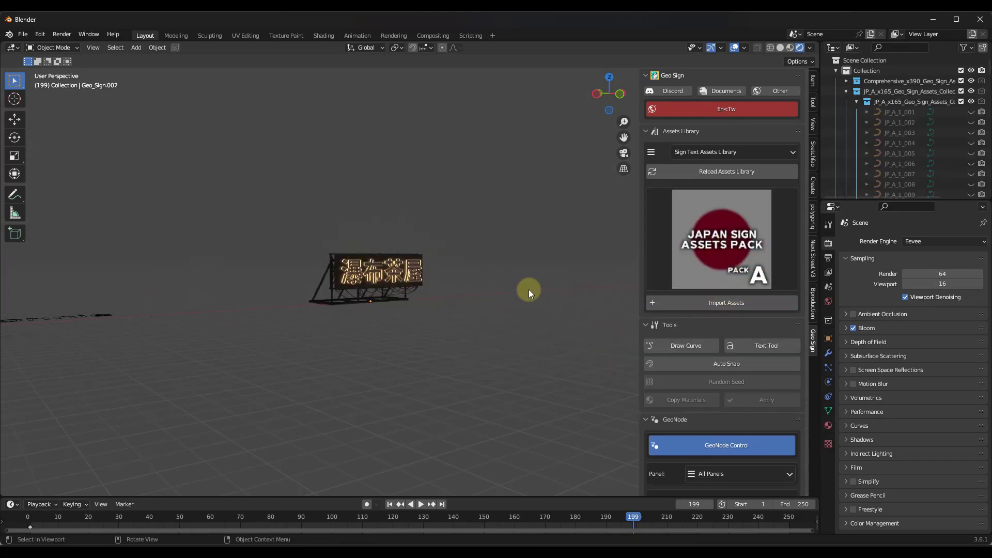
left_click(846, 91)
left_click(860, 147)
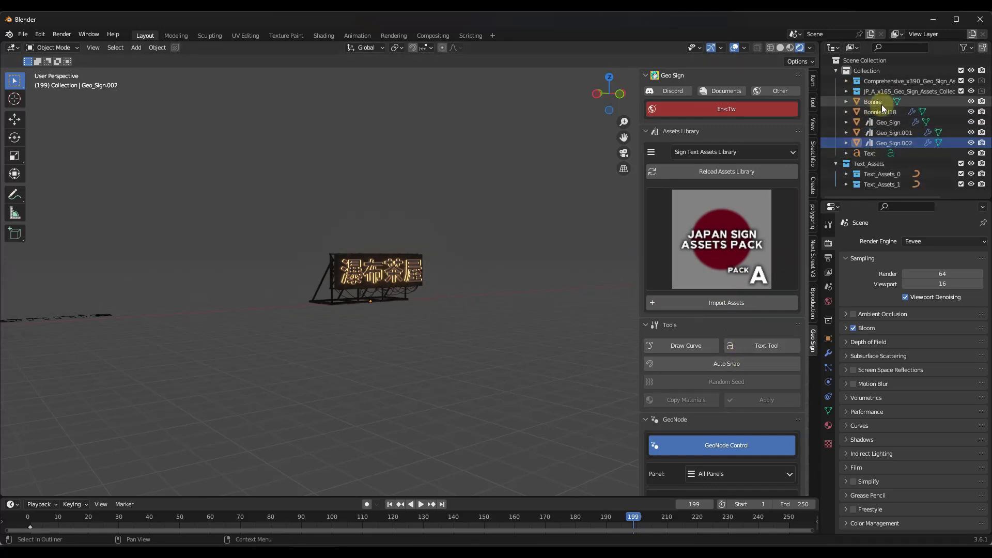
scroll(398, 286, "up", 5)
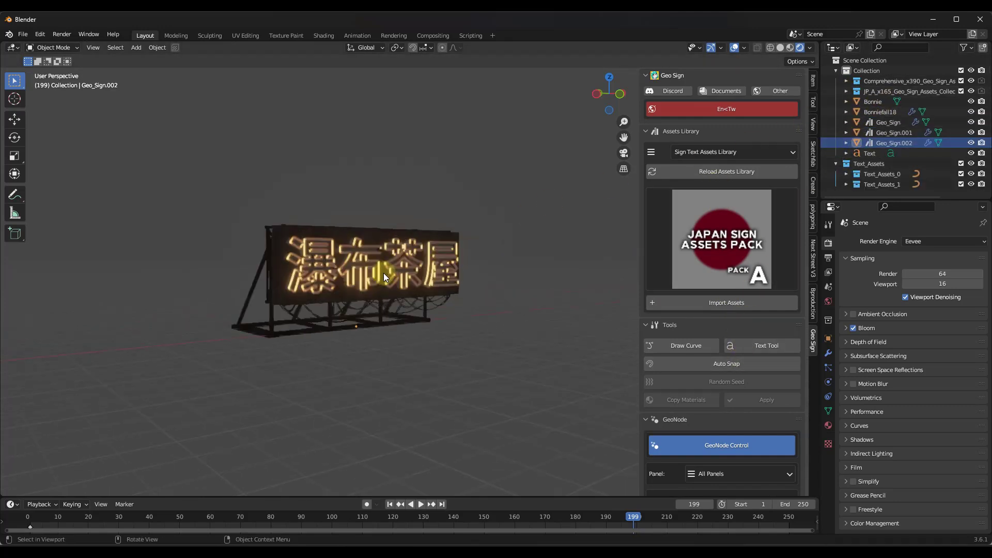
Step: Select the sign, check its source collections, and randomize its seed repeatedly to cycle through the Japanese sign texts
left_click(398, 286)
scroll(751, 408, "down", 10)
scroll(751, 408, "down", 5)
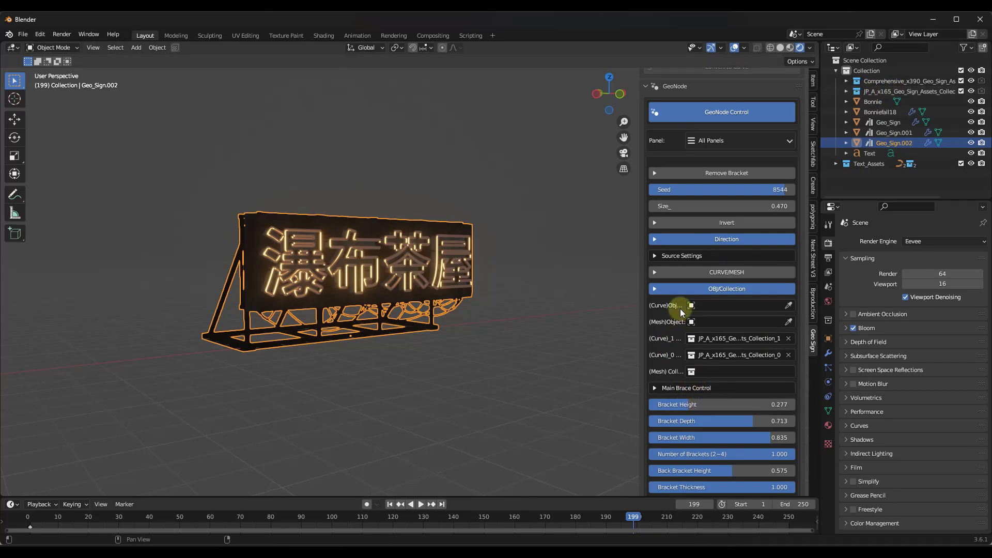
scroll(725, 342, "up", 15)
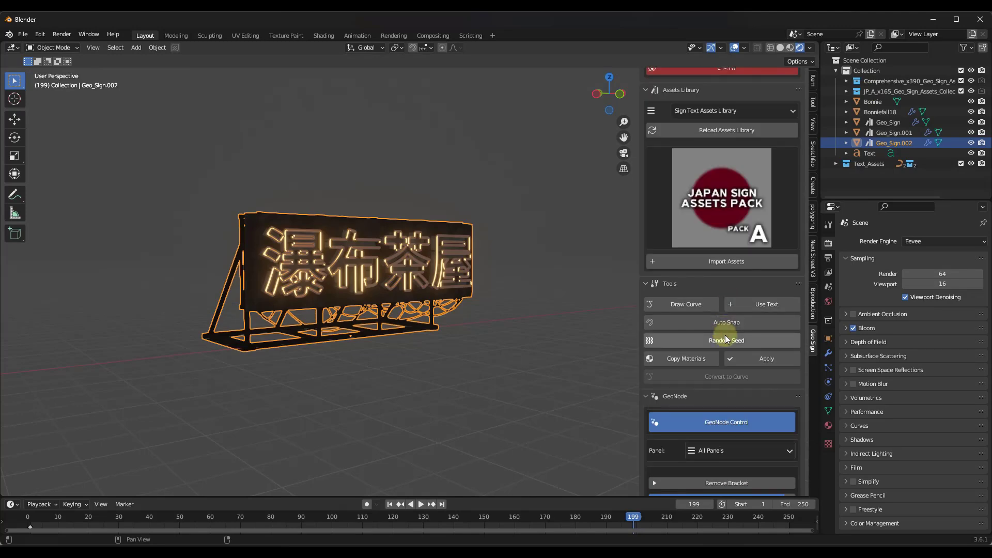
left_click(726, 341)
left_click(726, 340)
left_click(726, 340)
left_click(725, 340)
left_click(726, 341)
left_click(725, 337)
left_click(726, 337)
left_click(725, 337)
left_click(725, 338)
scroll(377, 282, "down", 5)
Step: Duplicate the neon sign 23.205' along the X axis and rotate the copy about -32 degrees around the global Z axis
middle_click_drag(372, 285, 343, 283)
key("shift+d")
key("x")
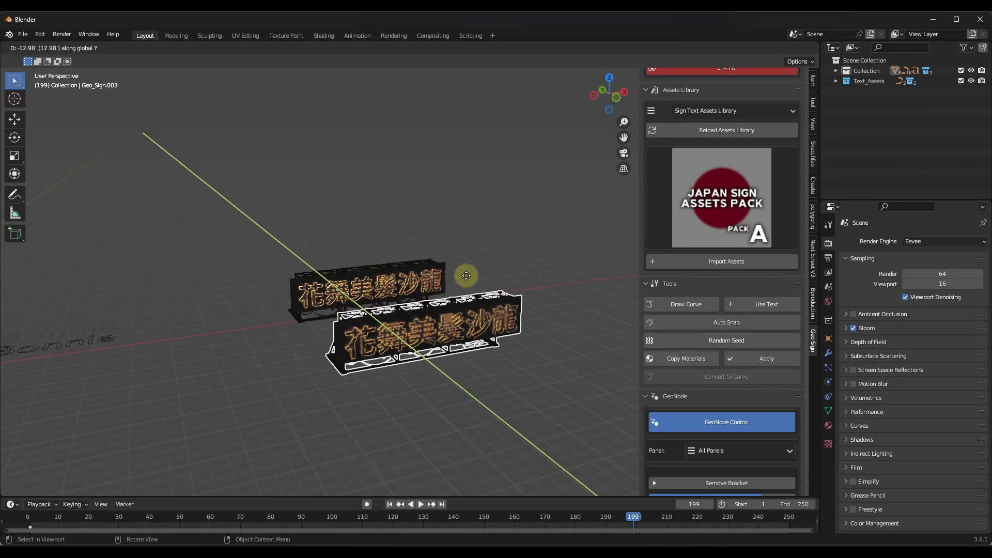
left_click(541, 266)
key("r")
key("z")
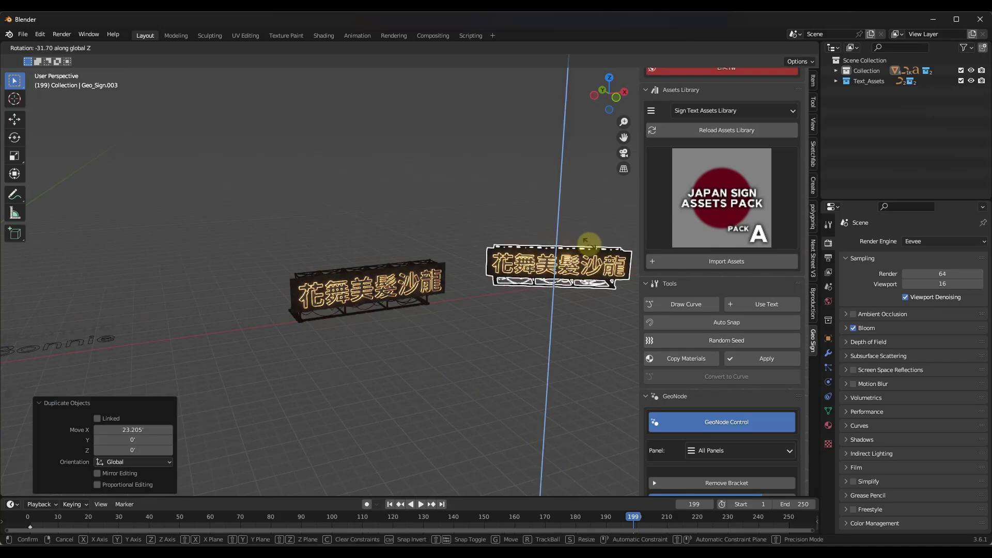
left_click(592, 247)
Step: Randomize the rotated copy's seed to give it a different Japanese sign text
left_click(727, 337)
left_click(728, 338)
left_click(728, 338)
scroll(377, 274, "down", 1)
middle_click_drag(614, 251, 475, 236, "shift")
scroll(476, 234, "up", 2)
Step: Duplicate the rotated sign farther along the X axis and randomize the new copy's seed for another text
key("shift+d")
key("y")
key("x")
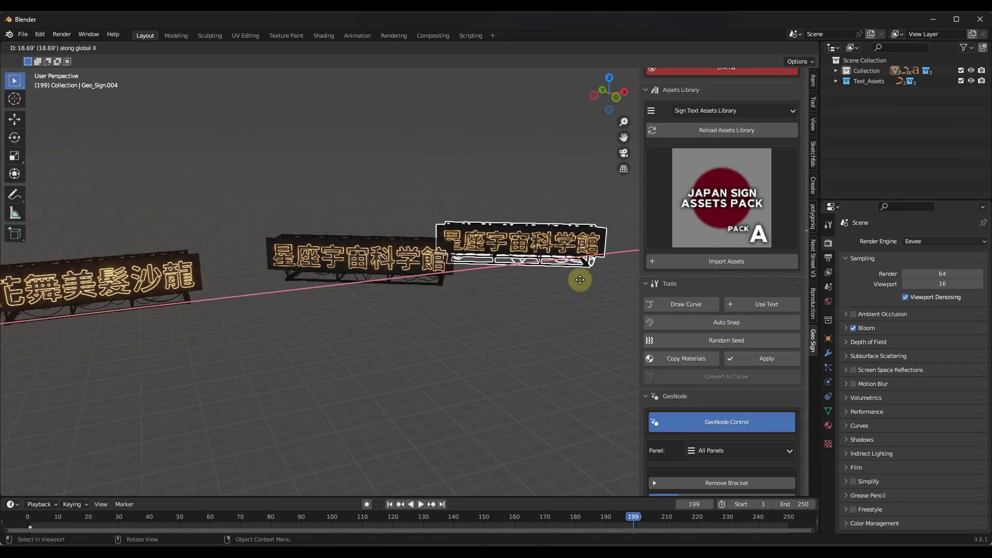
left_click(594, 281)
left_click(726, 338)
left_click(722, 338)
scroll(444, 249, "down", 3)
middle_click_drag(444, 250, 451, 248)
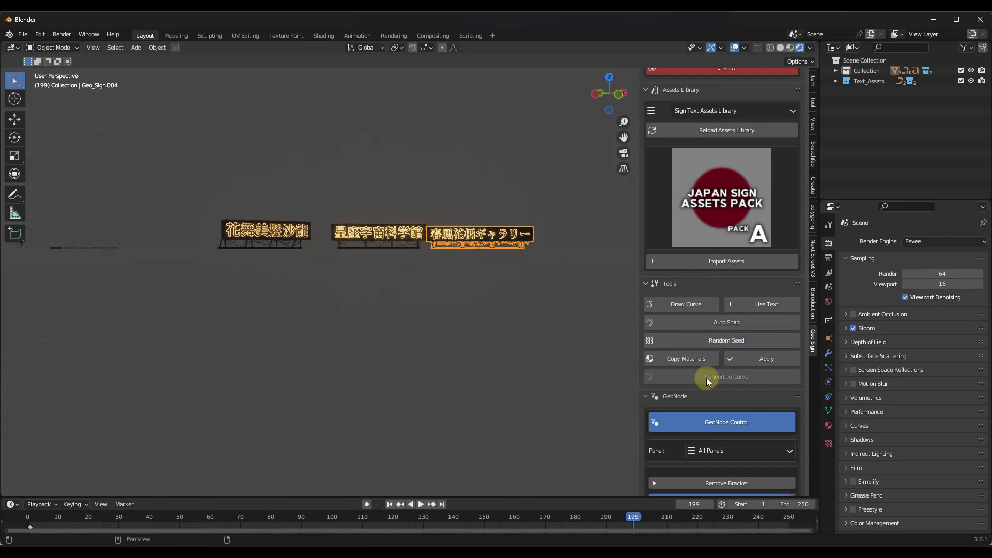
Step: Give the last sign copy a different neon light material and set the middle sign's Neon Light Material to 2
scroll(693, 379, "down", 1)
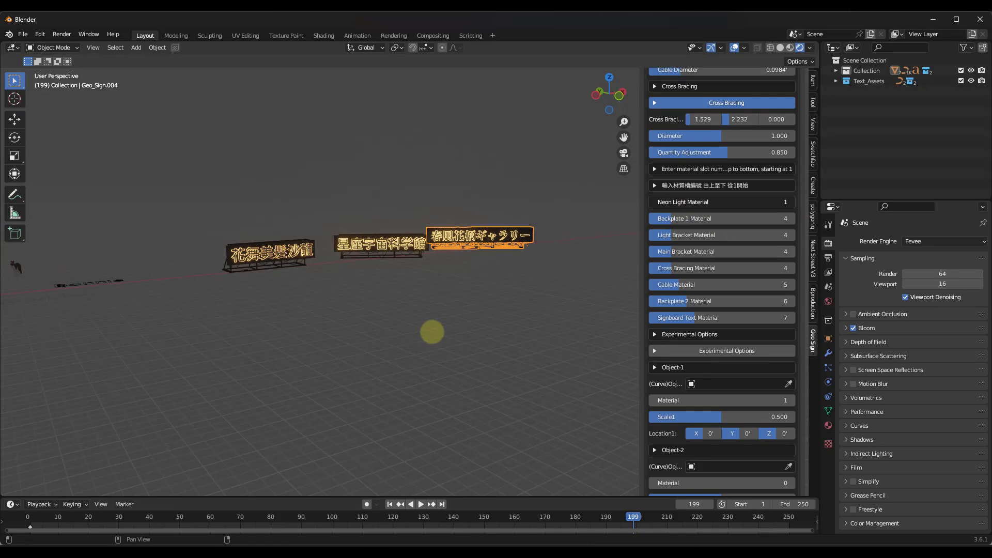
mouse_move(432, 332)
left_mouse_down()
mouse_move(515, 339)
mouse_move(429, 347)
left_mouse_up()
left_click(361, 253)
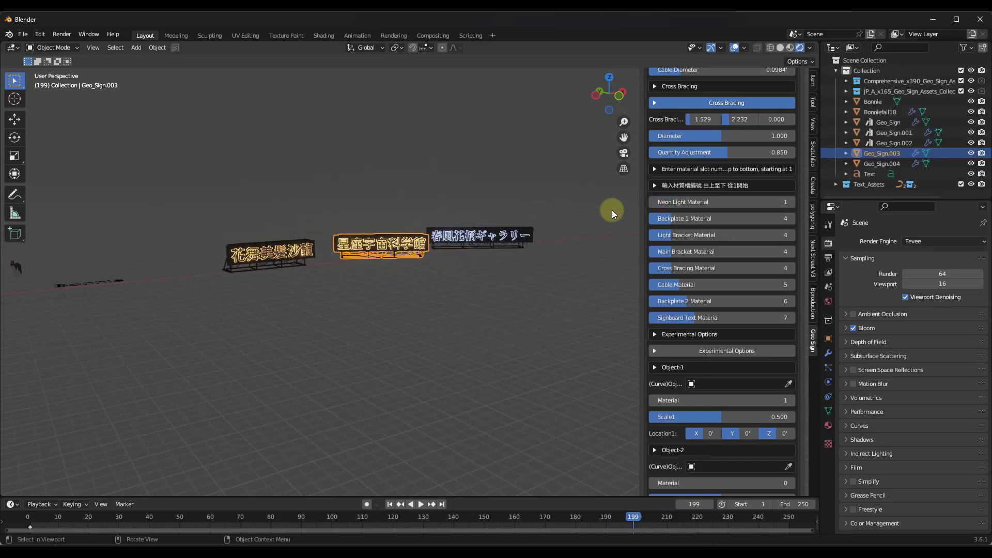
left_click_drag(671, 207, 438, 336)
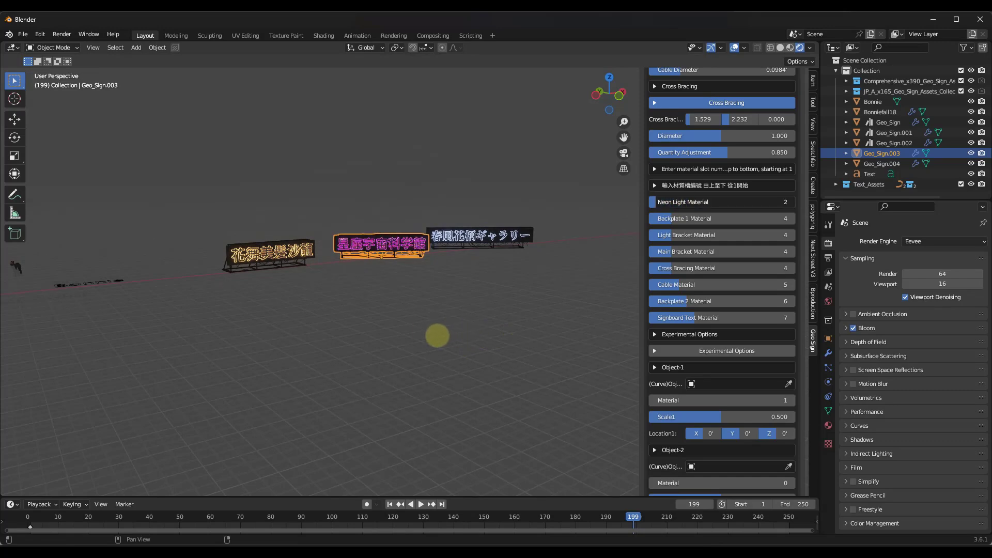
scroll(382, 245, "up", 5)
middle_click_drag(382, 245, 408, 248)
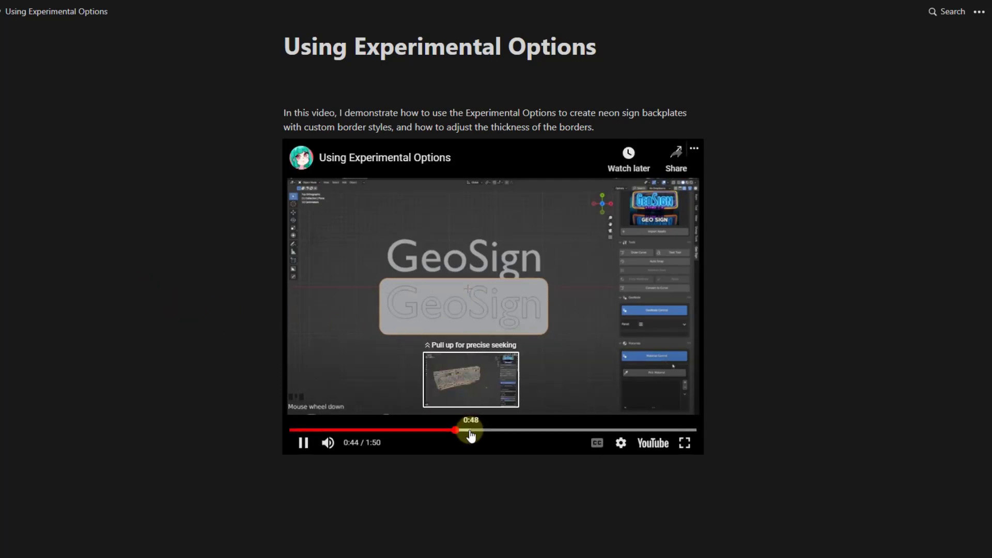
Step: Switch to the add-on's web documentation and skip ahead in the "Using Experimental Options" video to see the custom backplate
left_click_drag(480, 436, 537, 436)
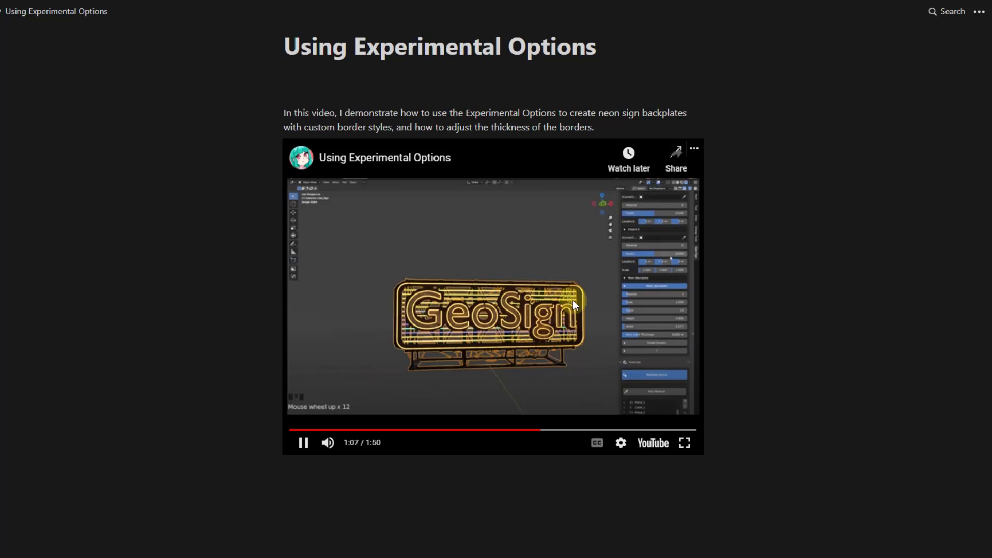